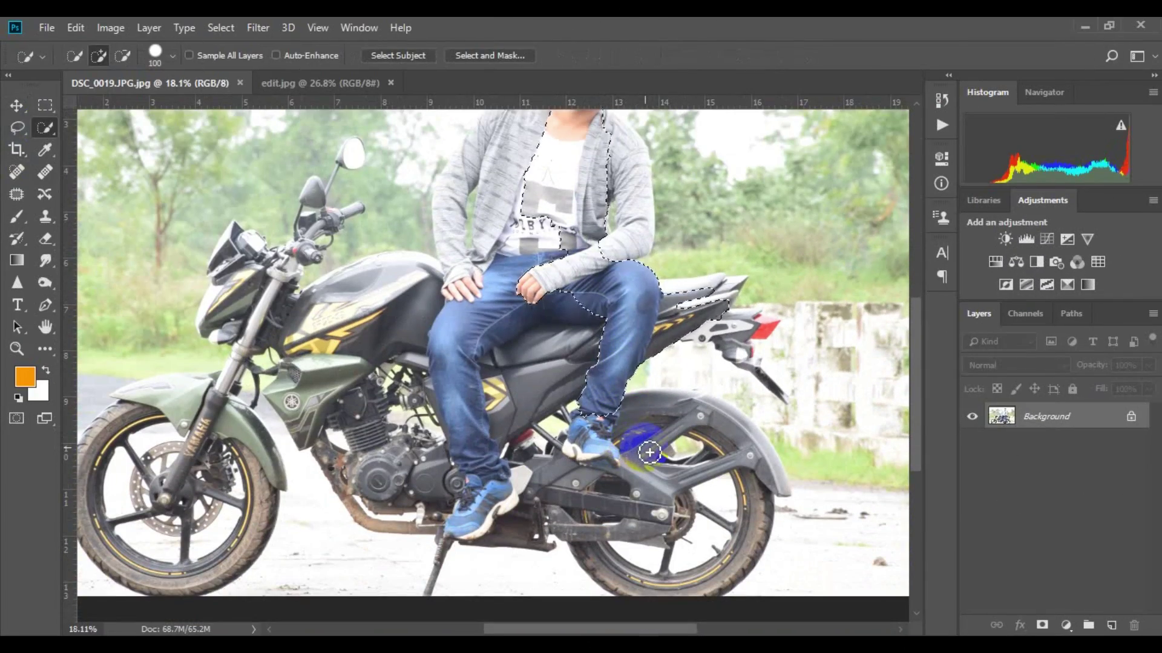
Step: Extend the Quick Selection over the man's jacket, arms and head on the motorcycle
mouse_move(499, 297)
left_mouse_down()
mouse_move(451, 241)
mouse_move(586, 301)
mouse_move(625, 287)
mouse_move(565, 266)
mouse_move(519, 228)
left_mouse_up()
Step: Subtract the bike parts behind the man's shoe from the selection
scroll(488, 474, "down", 5)
left_click_drag(487, 474, 508, 479)
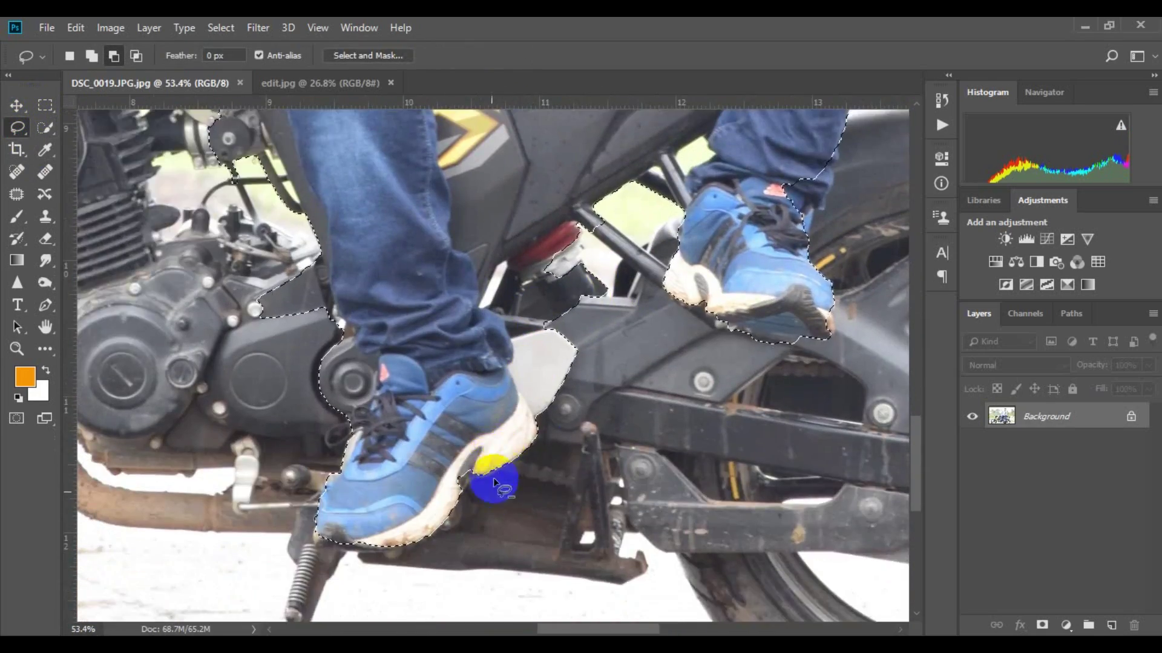
left_click_drag(555, 302, 547, 321)
scroll(548, 321, "up", 3)
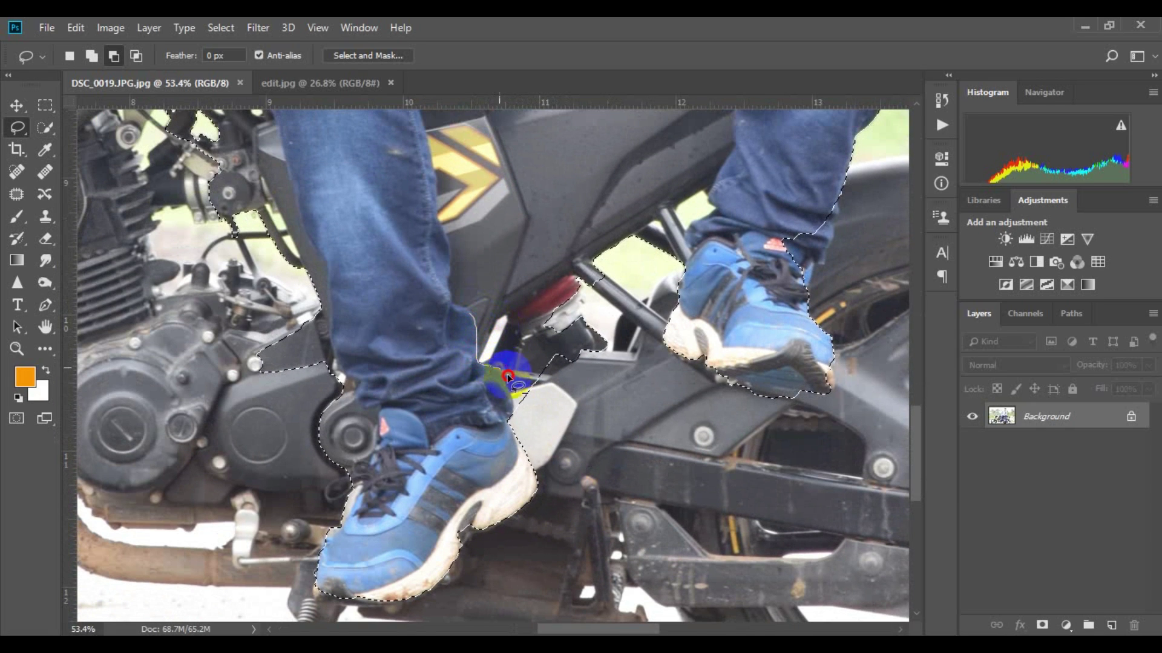
left_click_drag(453, 284, 452, 280)
scroll(447, 273, "up", 2)
scroll(441, 255, "up", 3)
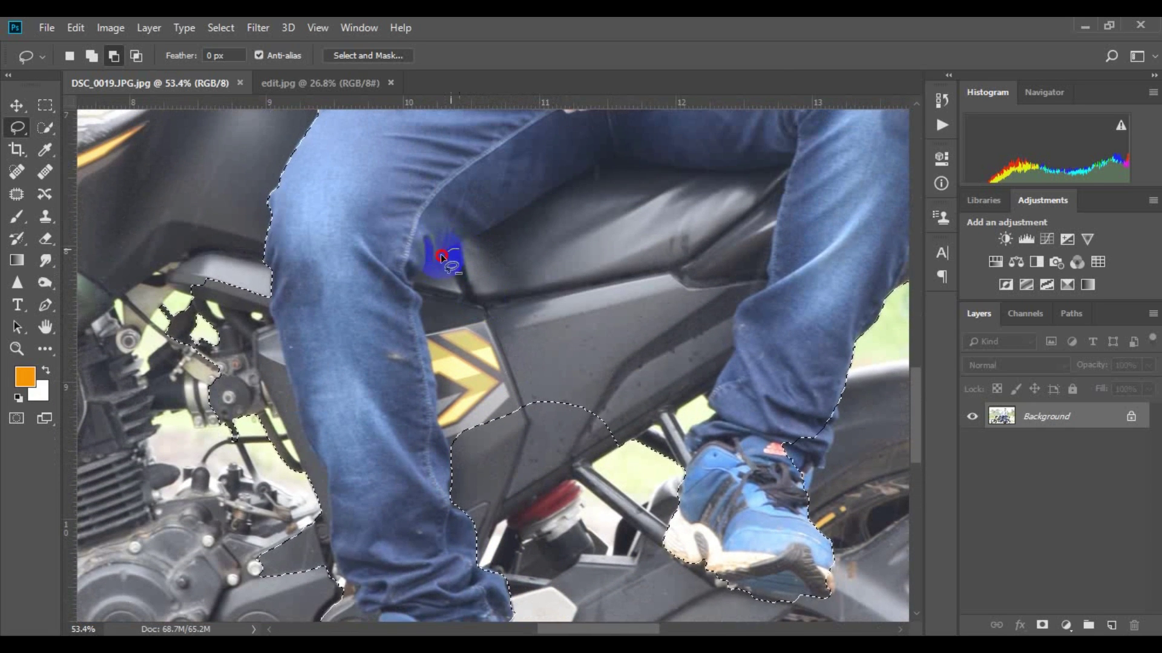
scroll(453, 452, "up", 3)
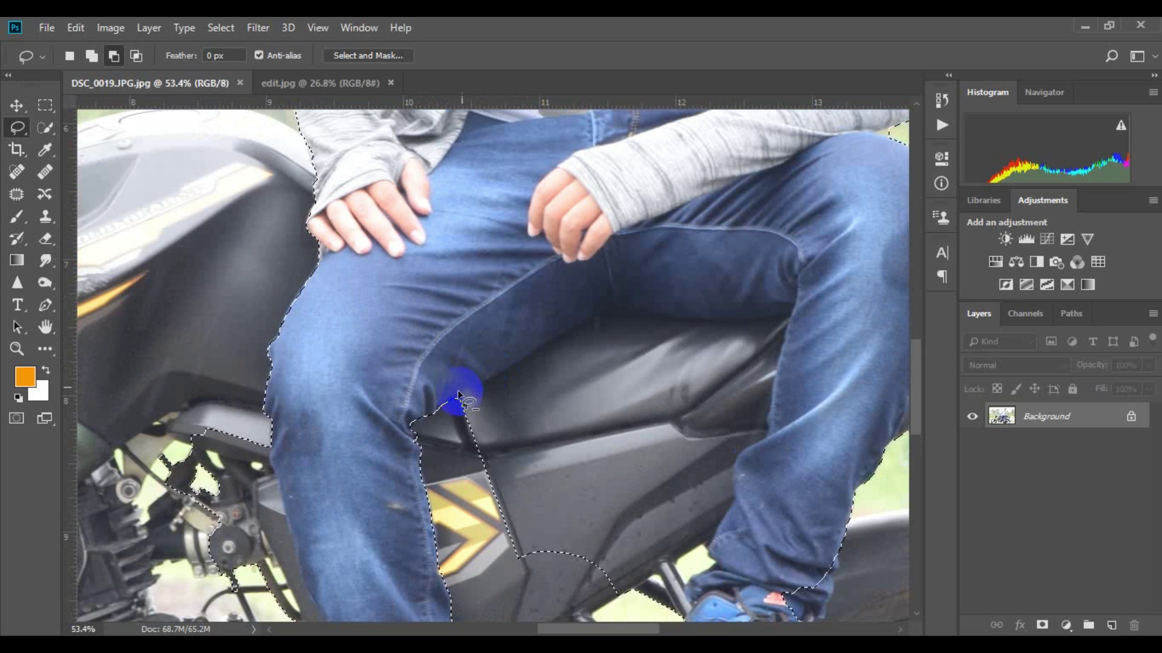
Step: Subtract the motorcycle seat between and below the man's legs from the selection
left_click_drag(458, 399, 538, 359)
left_click_drag(605, 531, 461, 565)
scroll(462, 565, "up", 2)
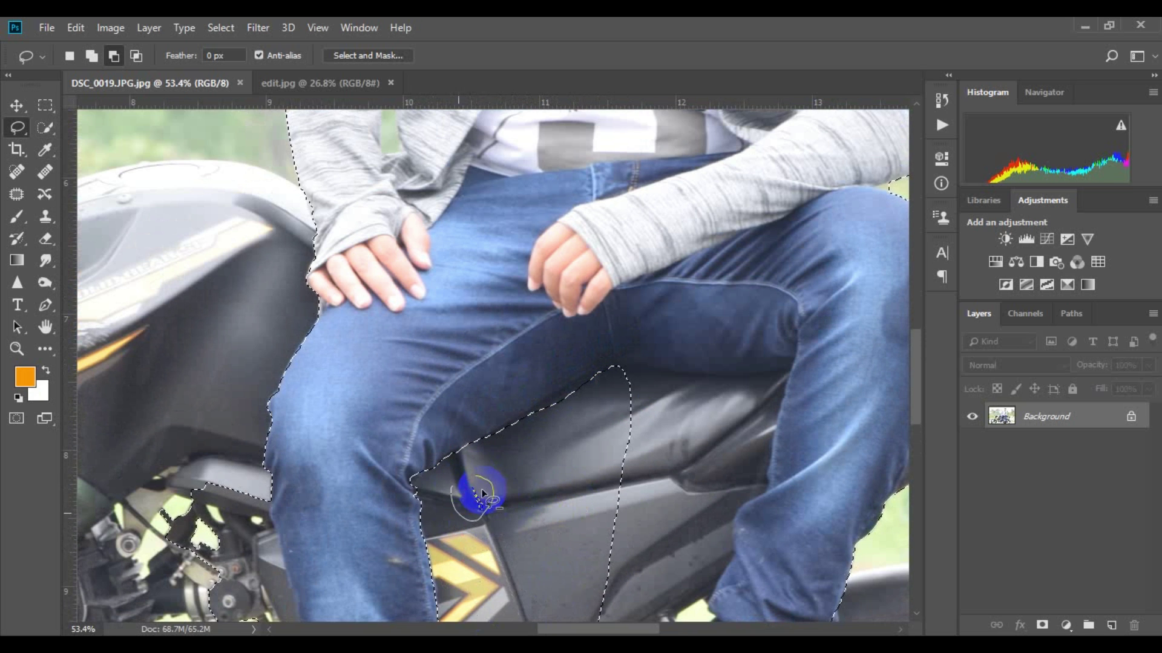
scroll(475, 487, "up", 1)
scroll(648, 532, "down", 2)
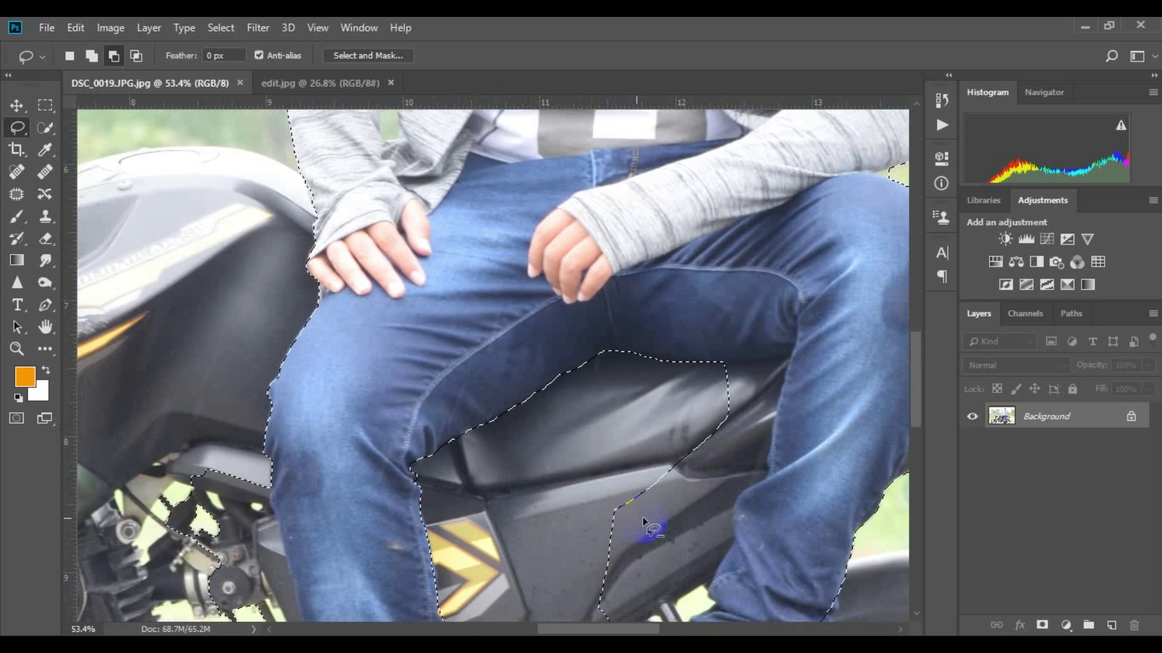
scroll(553, 384, "right", 3)
left_click_drag(708, 431, 651, 379)
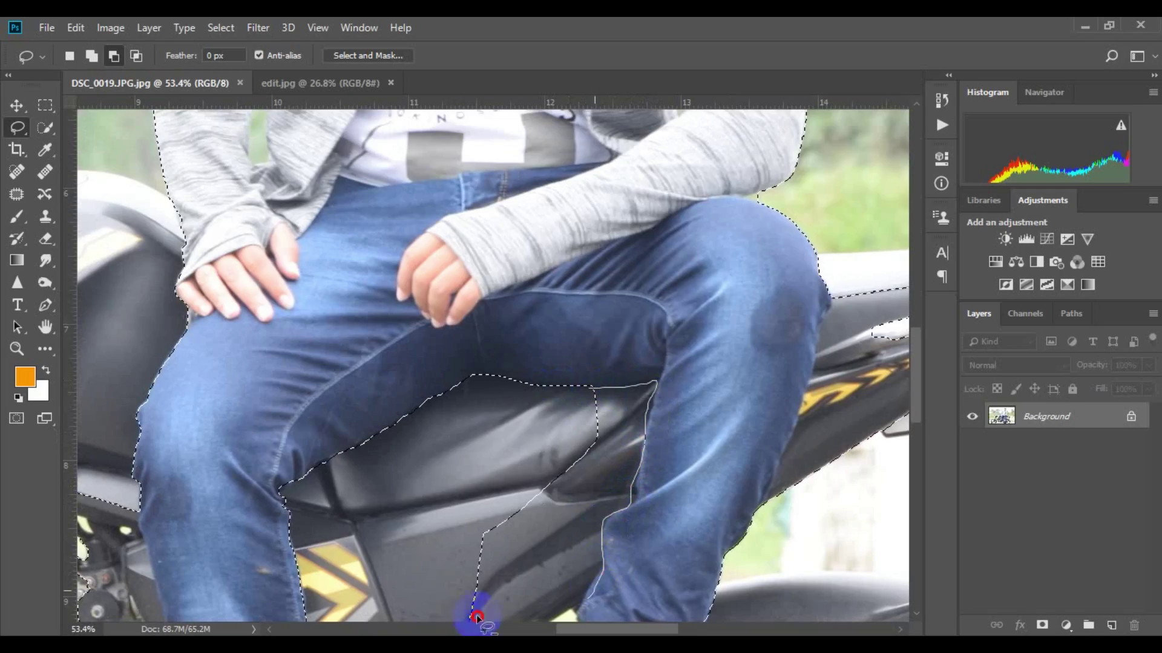
scroll(597, 411, "down", 4)
scroll(576, 290, "down", 2)
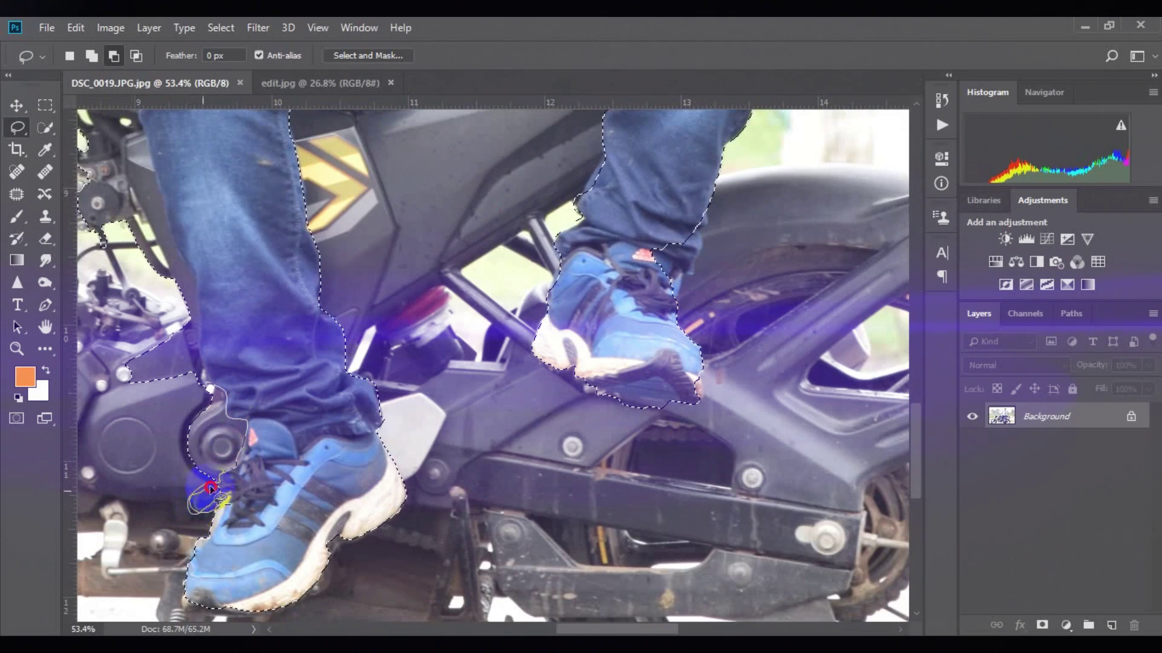
scroll(207, 469, "up", 1)
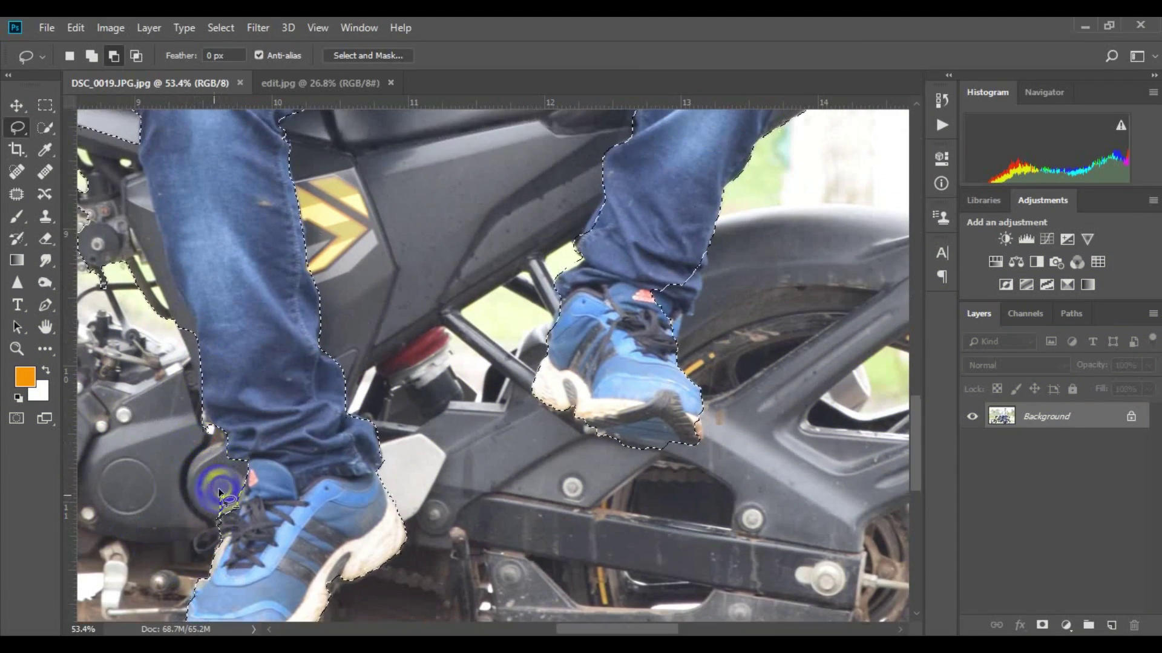
scroll(208, 471, "up", 1)
scroll(207, 469, "up", 3)
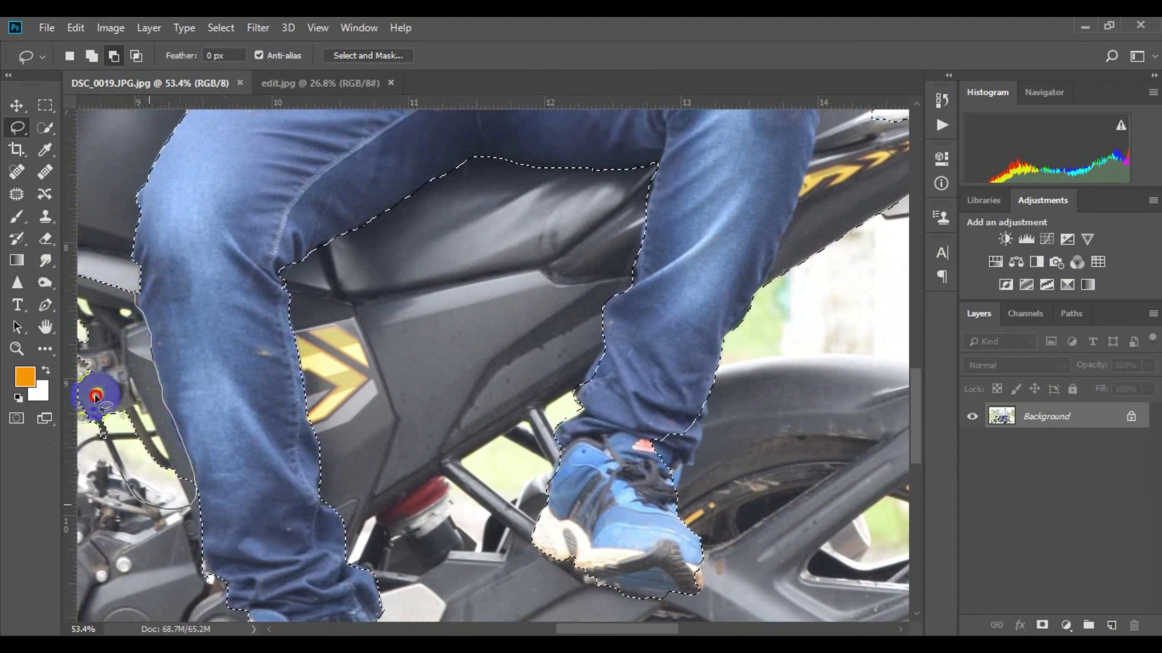
scroll(95, 398, "up", 2)
scroll(96, 397, "left", 5)
Step: Add the missing shoulder edge back into the man's selection
scroll(445, 296, "up", 8)
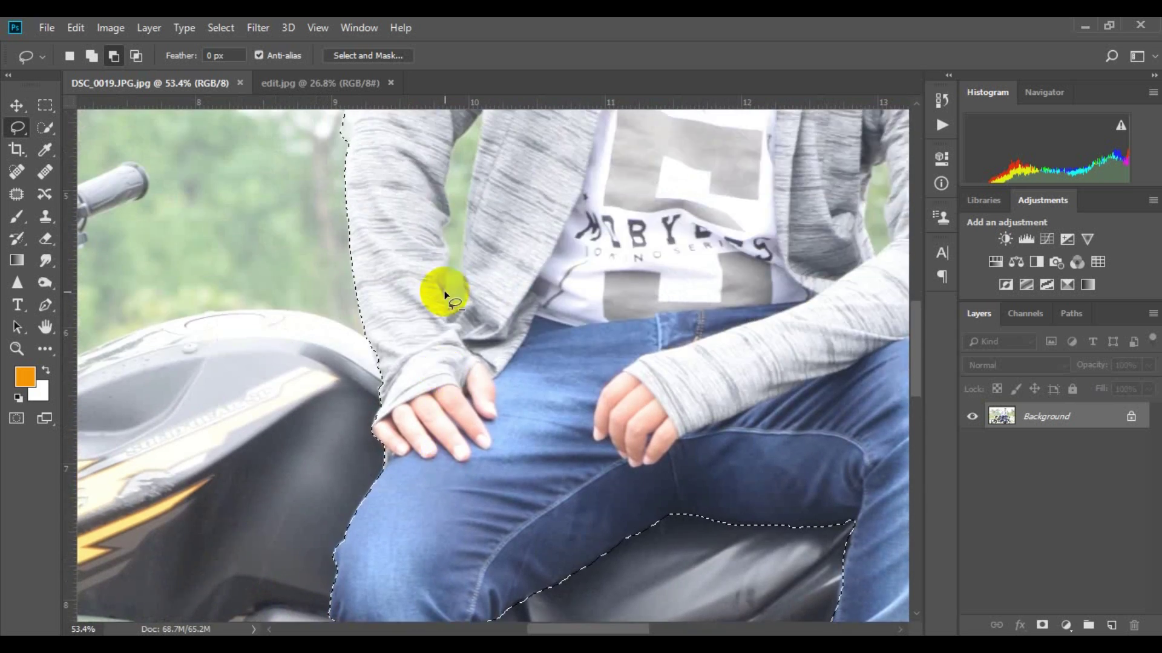
scroll(445, 296, "up", 8)
scroll(480, 345, "up", 3)
scroll(363, 363, "up", 2)
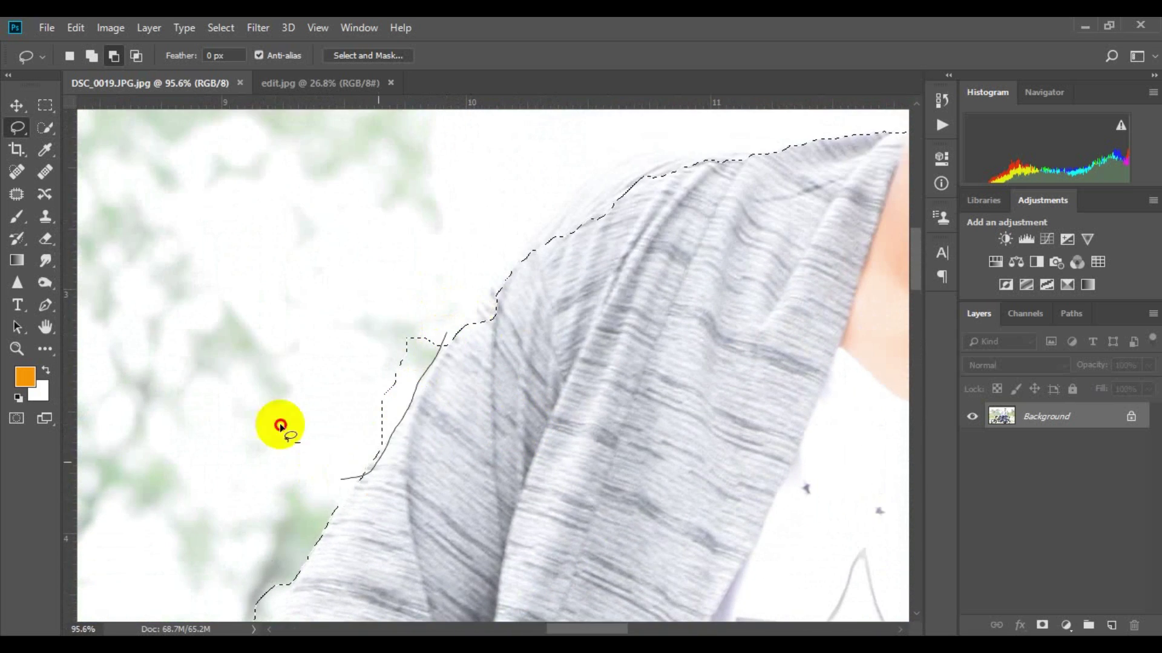
scroll(284, 426, "down", 5)
left_click_drag(291, 428, 306, 383)
scroll(393, 303, "up", 5)
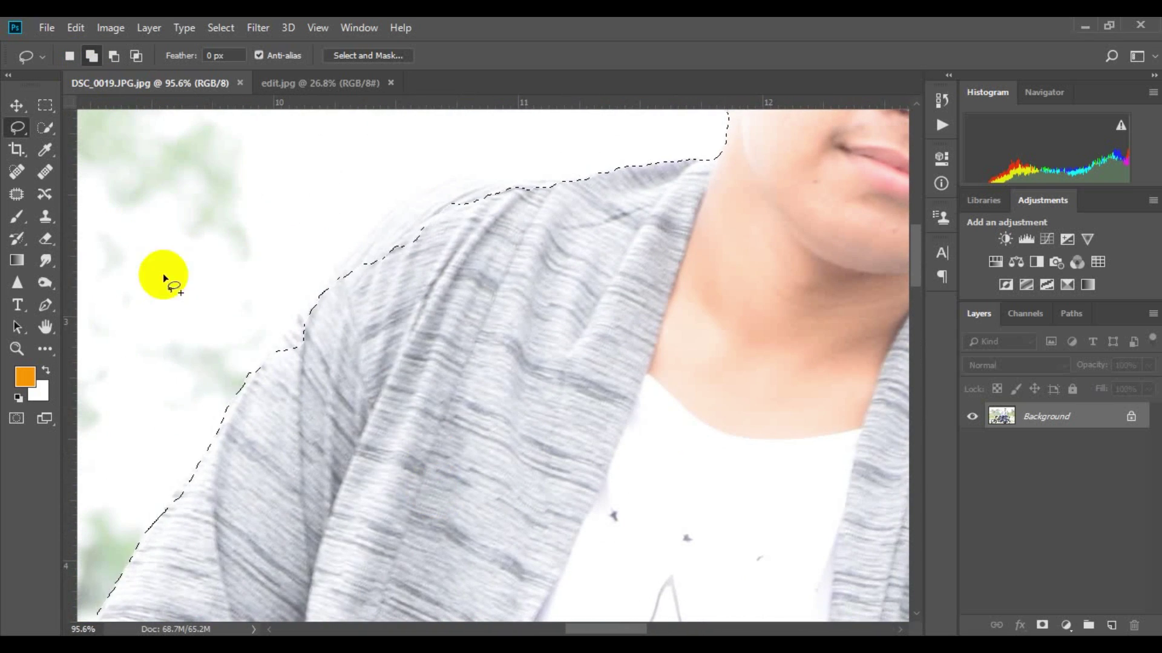
left_click_drag(353, 262, 307, 316)
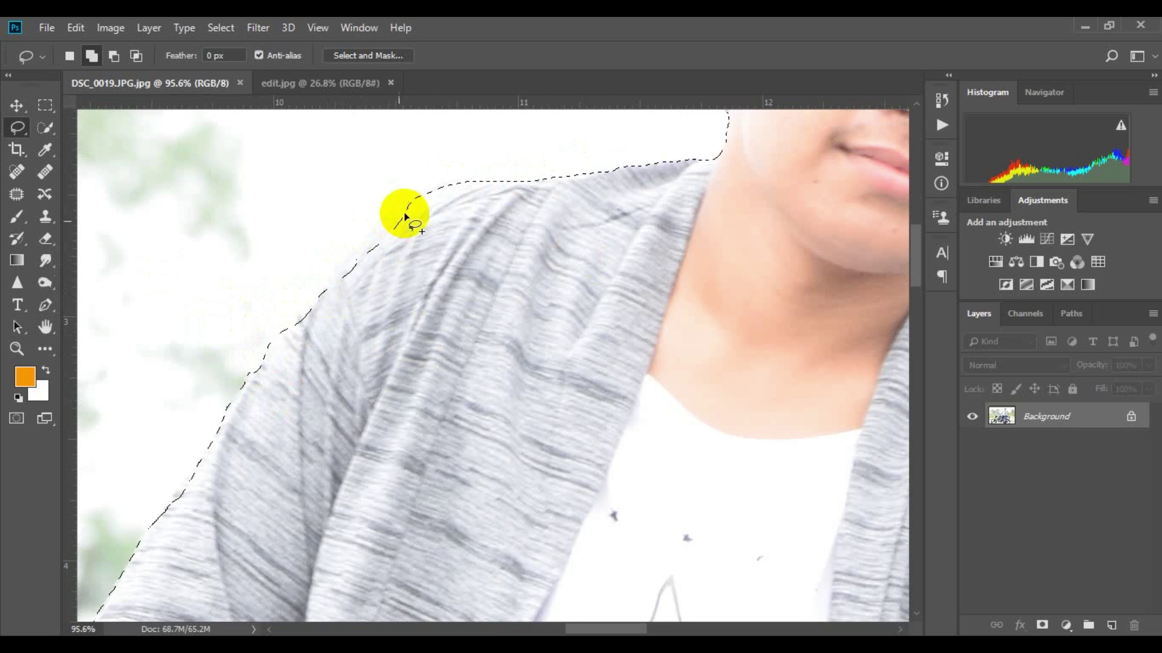
scroll(404, 215, "up", 3)
scroll(714, 300, "up", 5)
scroll(480, 350, "down", 8)
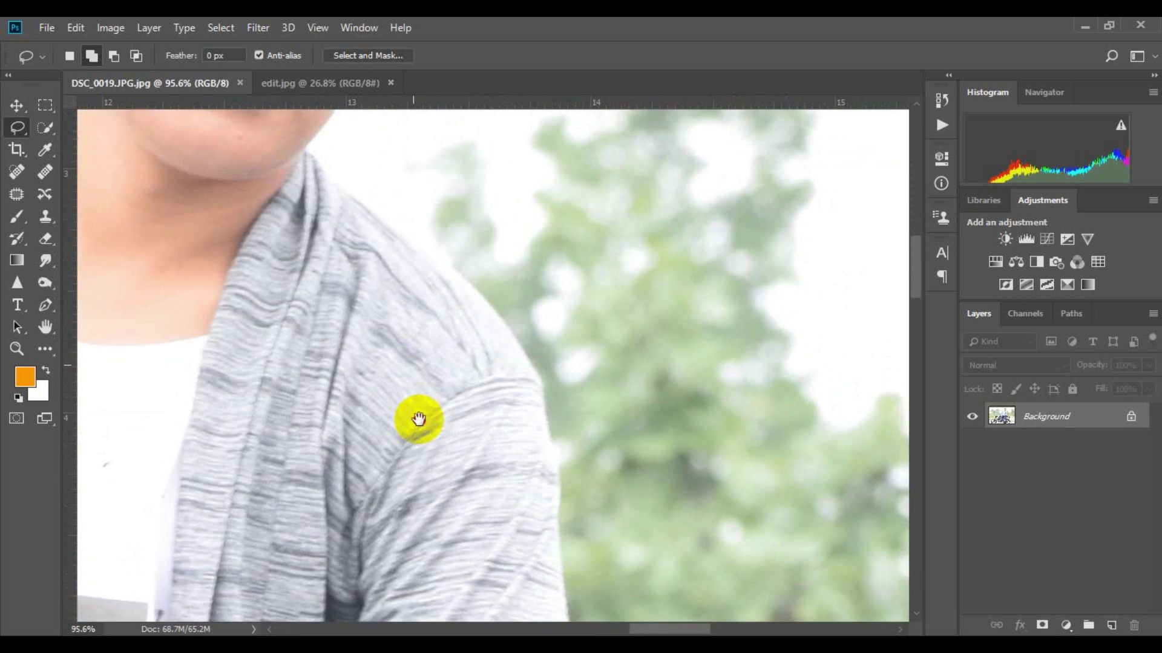
Step: Subtract the gap between the man's arm and body from the selection
left_click(114, 55)
scroll(514, 260, "down", 4)
scroll(373, 264, "down", 3)
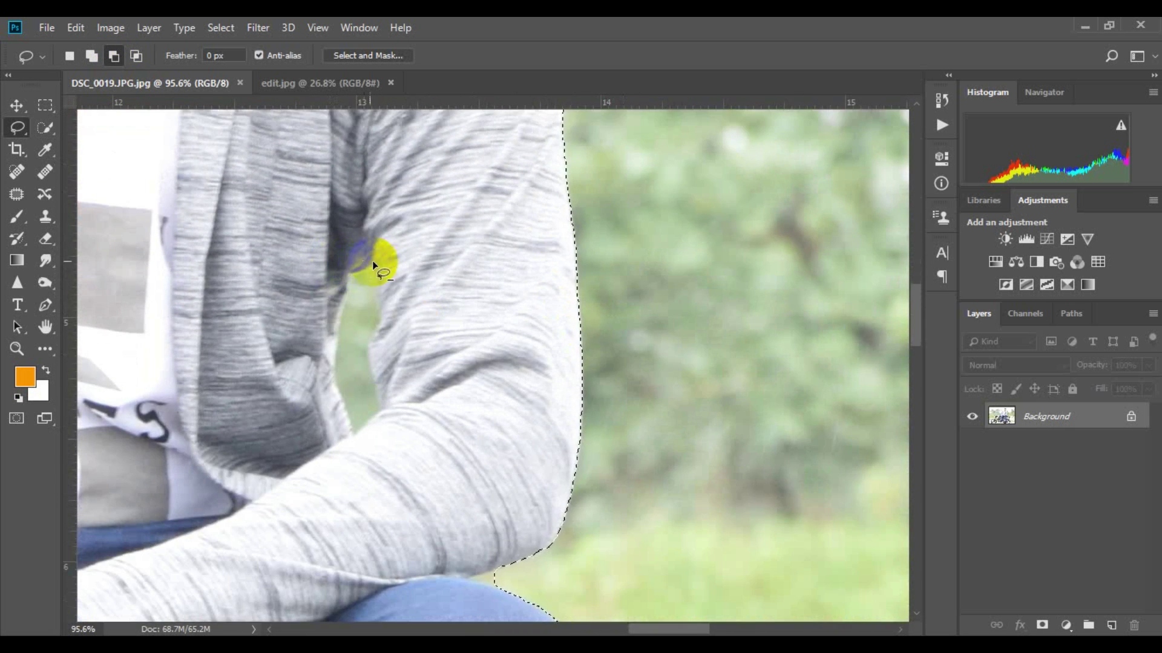
left_click_drag(337, 357, 372, 263)
scroll(374, 331, "down", 3)
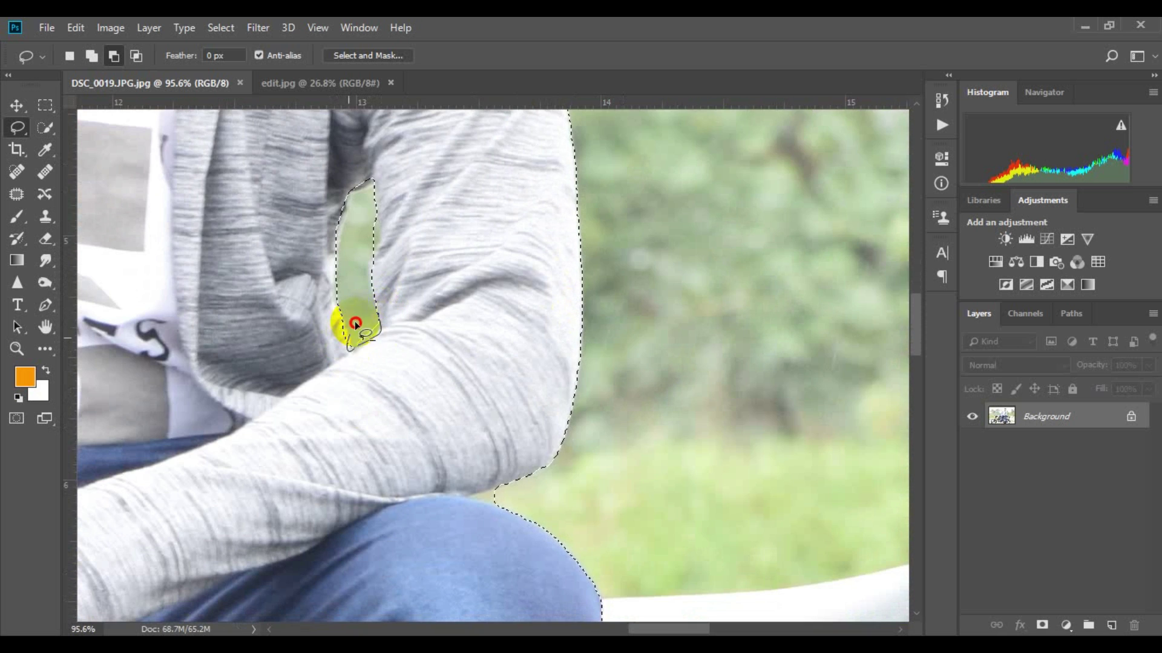
scroll(374, 332, "down", 6)
Step: Trim the bike seat beside the knee out of the selection along the jeans edge
left_click(461, 322, "shift")
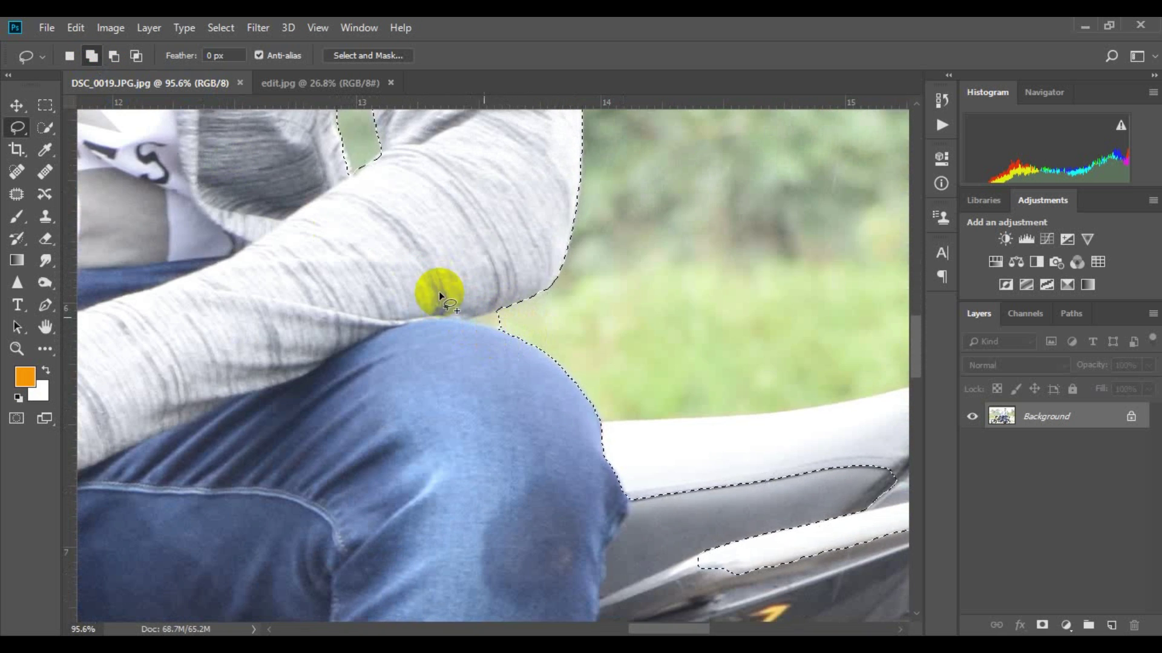
left_click_drag(503, 311, 503, 311)
scroll(501, 315, "down", 10)
scroll(501, 315, "right", 4)
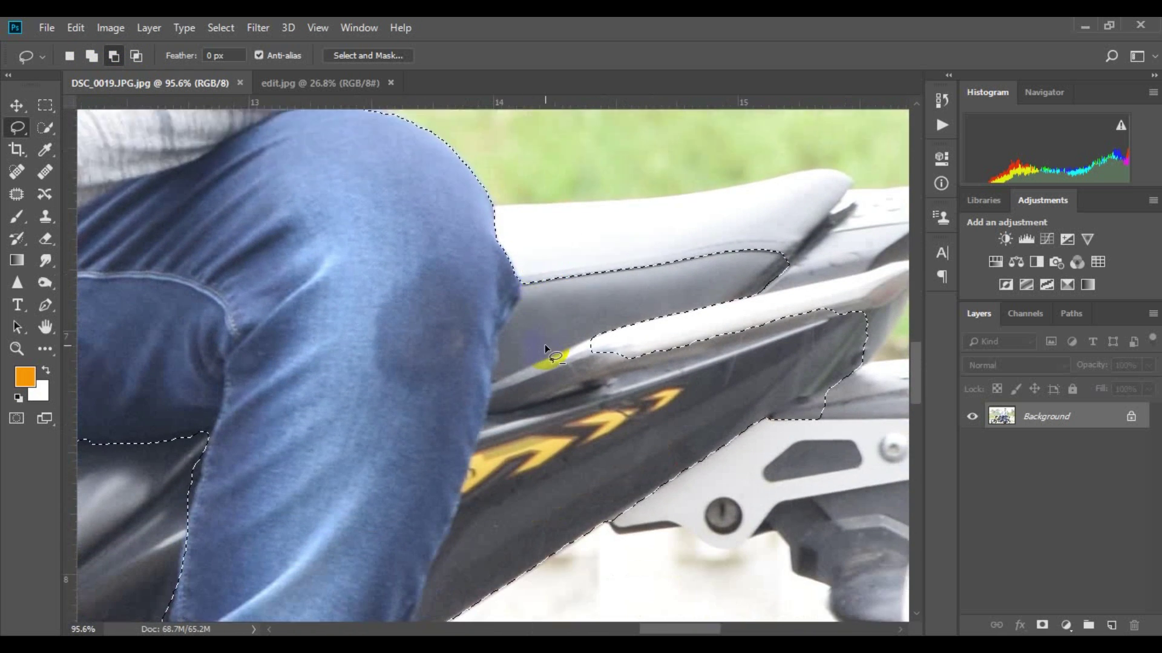
left_click_drag(885, 192, 884, 192)
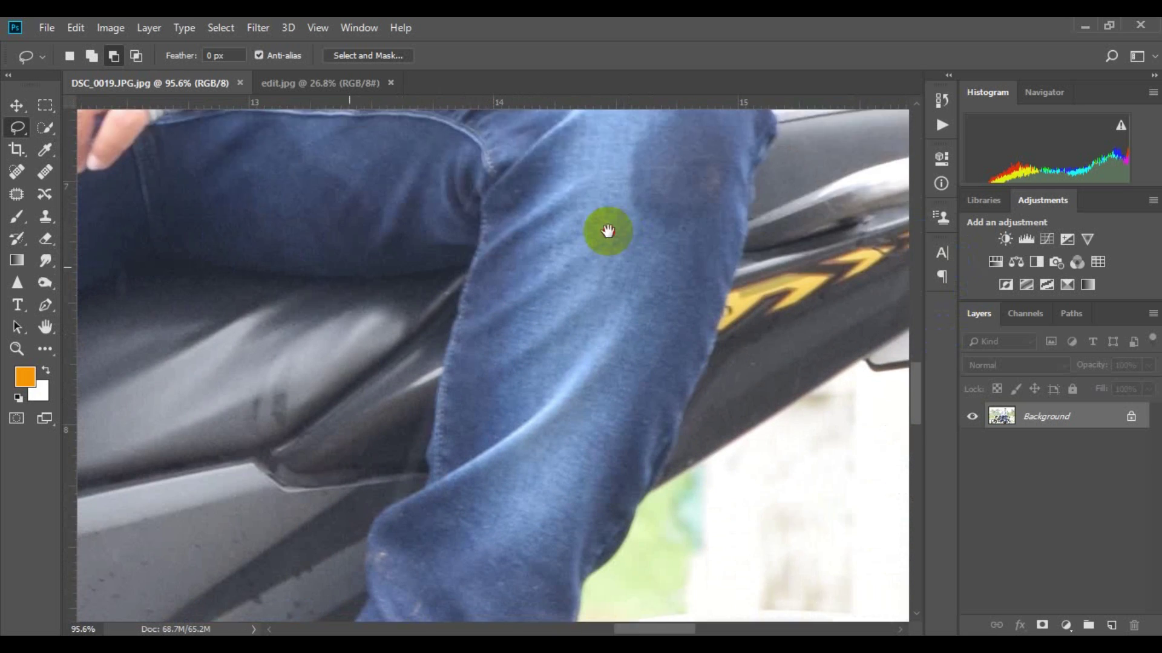
scroll(603, 228, "down", 5)
scroll(453, 194, "left", 4)
left_click_drag(428, 254, 414, 248)
scroll(400, 239, "down", 7)
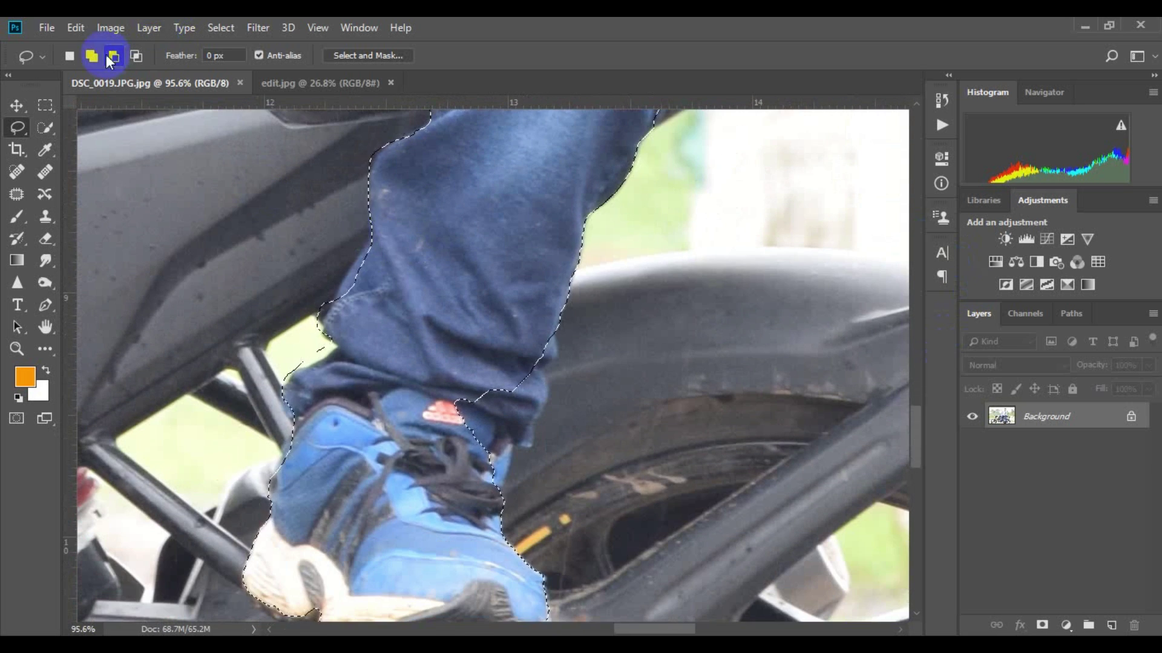
scroll(334, 309, "down", 4)
Step: Cut the background beside the jeans and under the rear shoe out of the selection
key("alt")
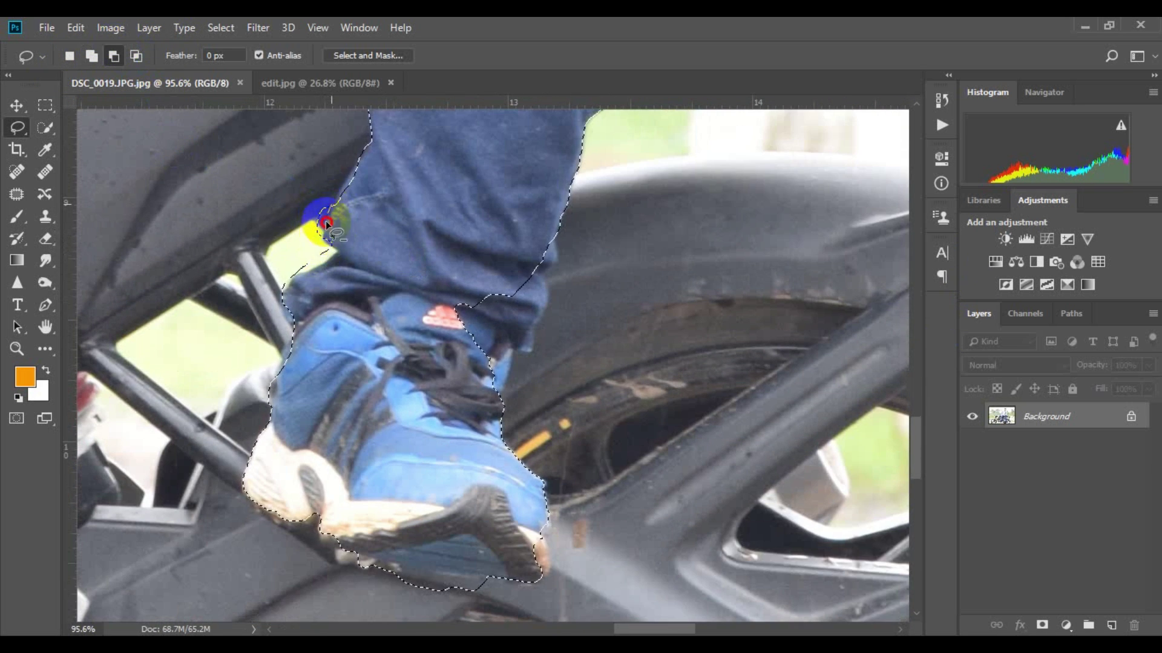
left_click_drag(277, 306, 280, 310)
scroll(423, 242, "down", 2)
left_click_drag(556, 184, 556, 184)
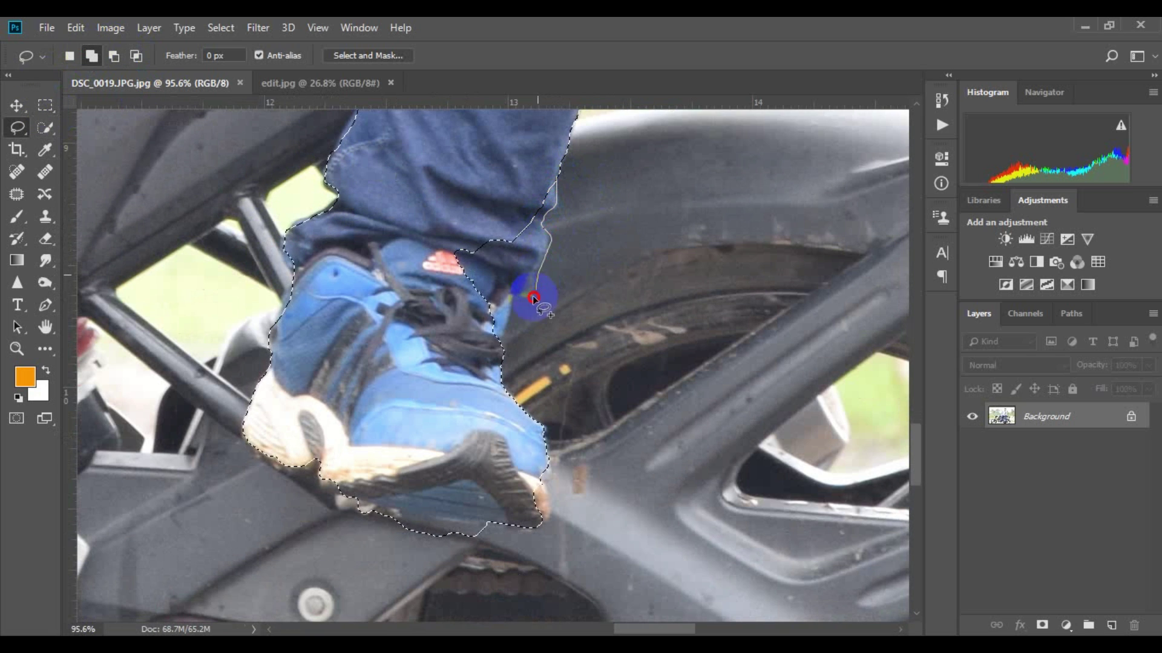
scroll(471, 357, "down", 6)
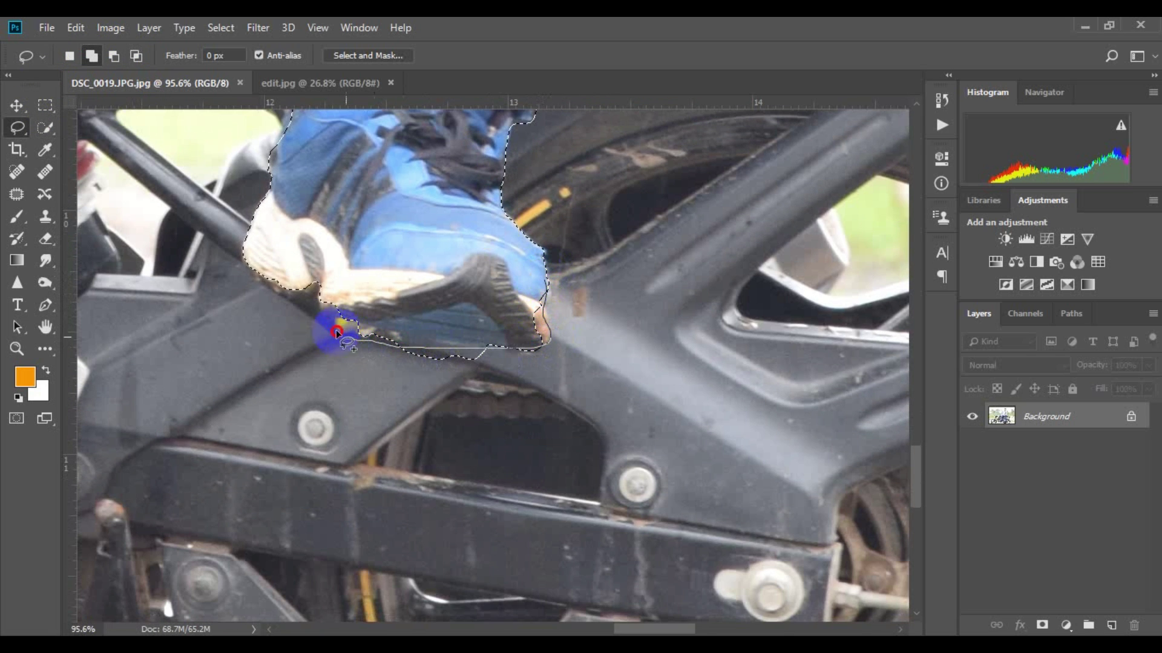
left_click_drag(407, 266, 407, 267)
scroll(531, 324, "down", 10)
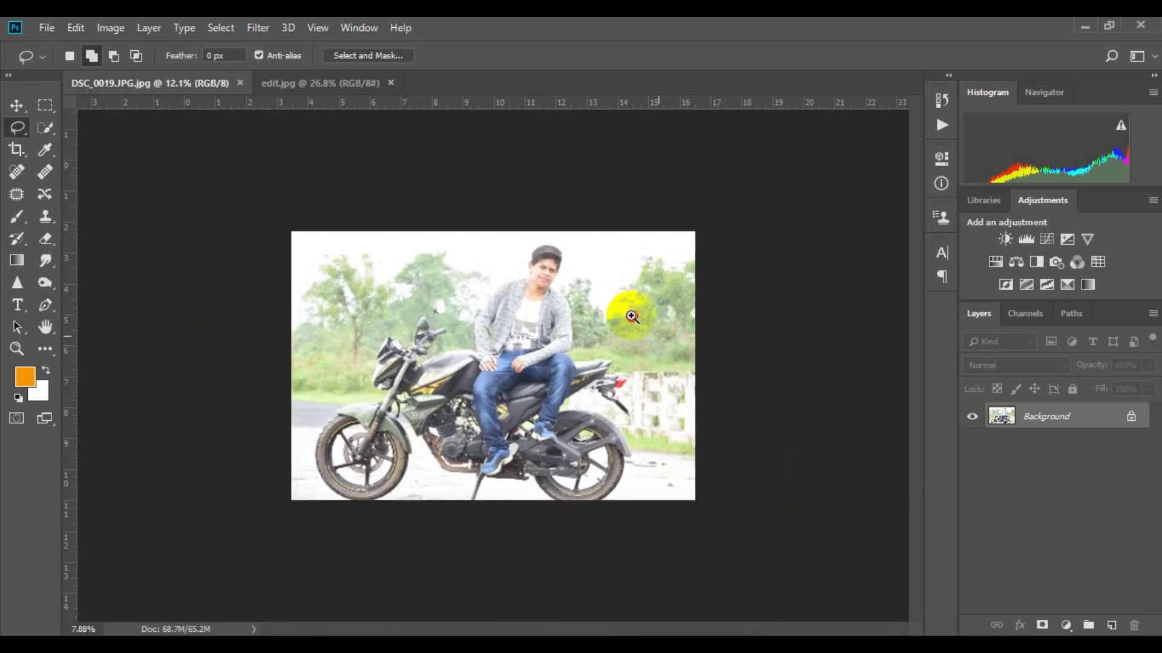
Step: Cancel the stray Free Transform, then Lasso-subtract the green gap between arm and jacket
left_click(30, 104)
key("ctrl+t")
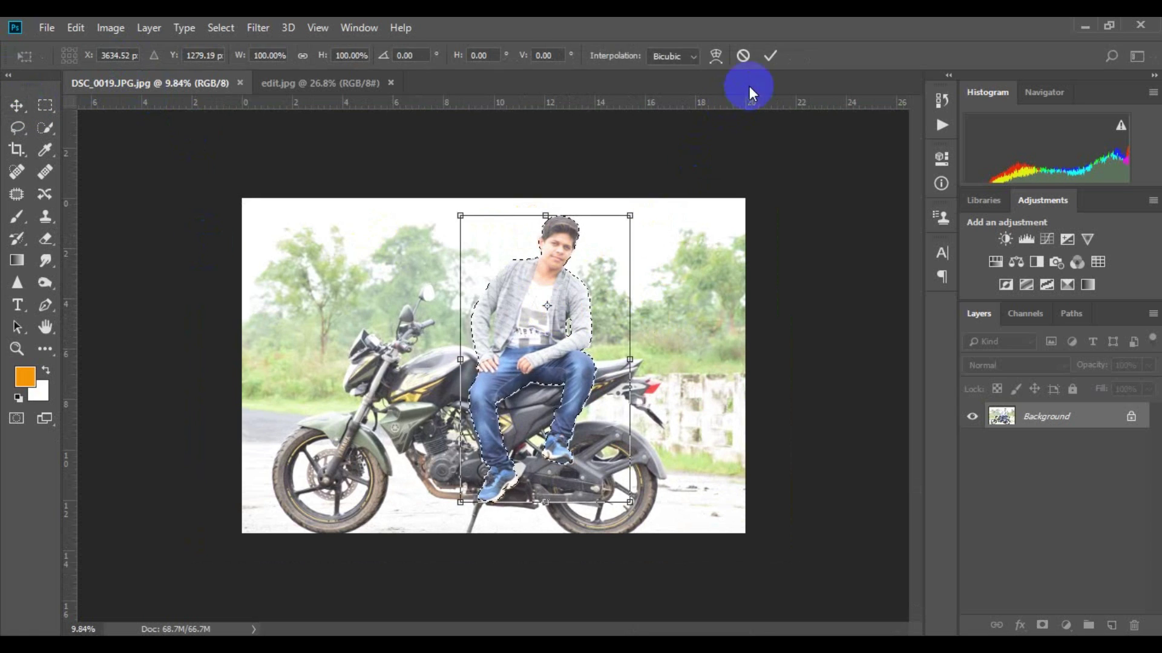
left_click(742, 54)
scroll(499, 311, "up", 5)
key("l")
scroll(565, 260, "up", 2)
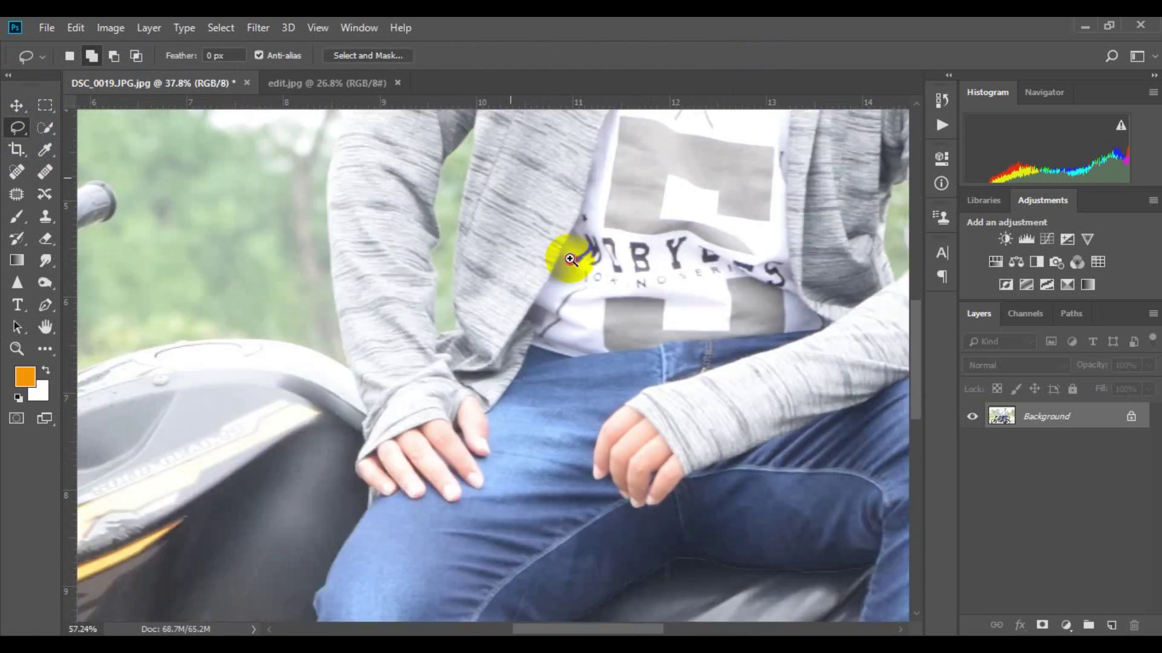
scroll(433, 213, "up", 2)
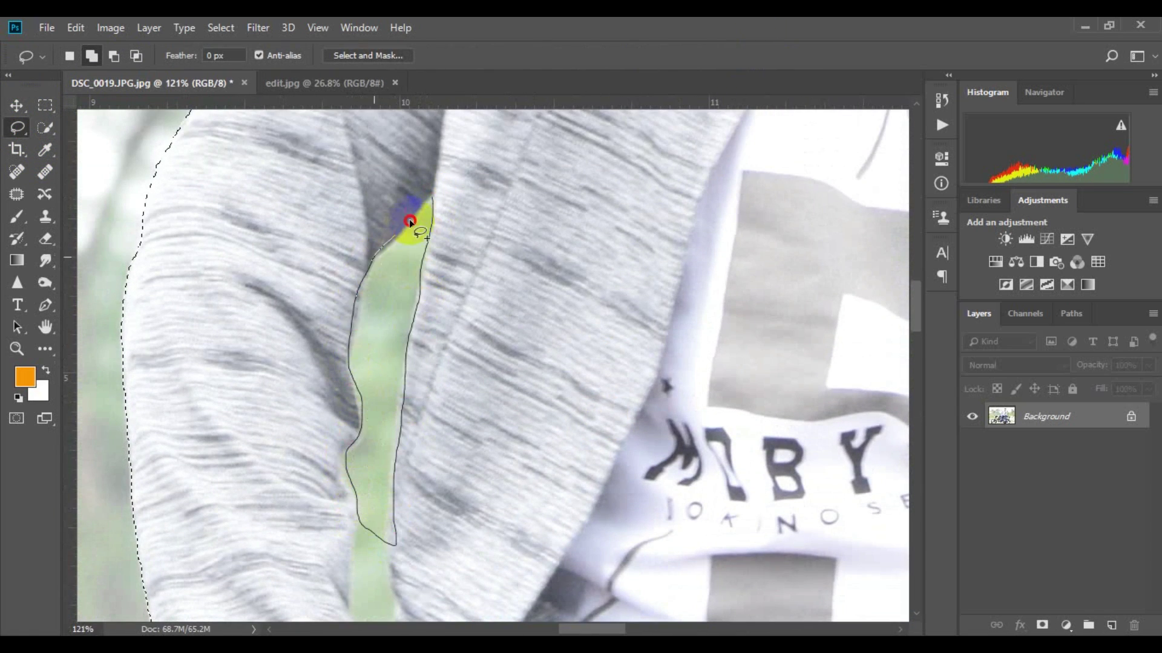
left_click_drag(410, 221, 417, 209)
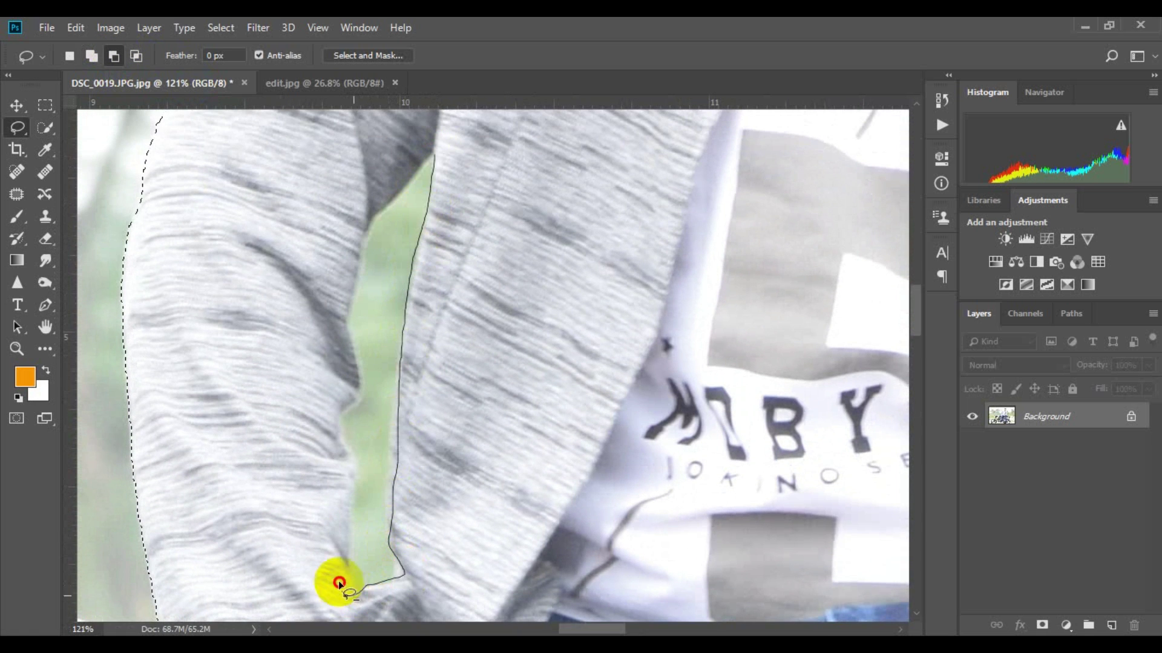
mouse_move(422, 174)
left_mouse_down()
mouse_move(427, 186)
mouse_move(338, 380)
mouse_move(348, 387)
left_mouse_up()
Step: Carry the selected man into the forest image and shrink him down
scroll(499, 324, "down", 10)
key("ctrl+t")
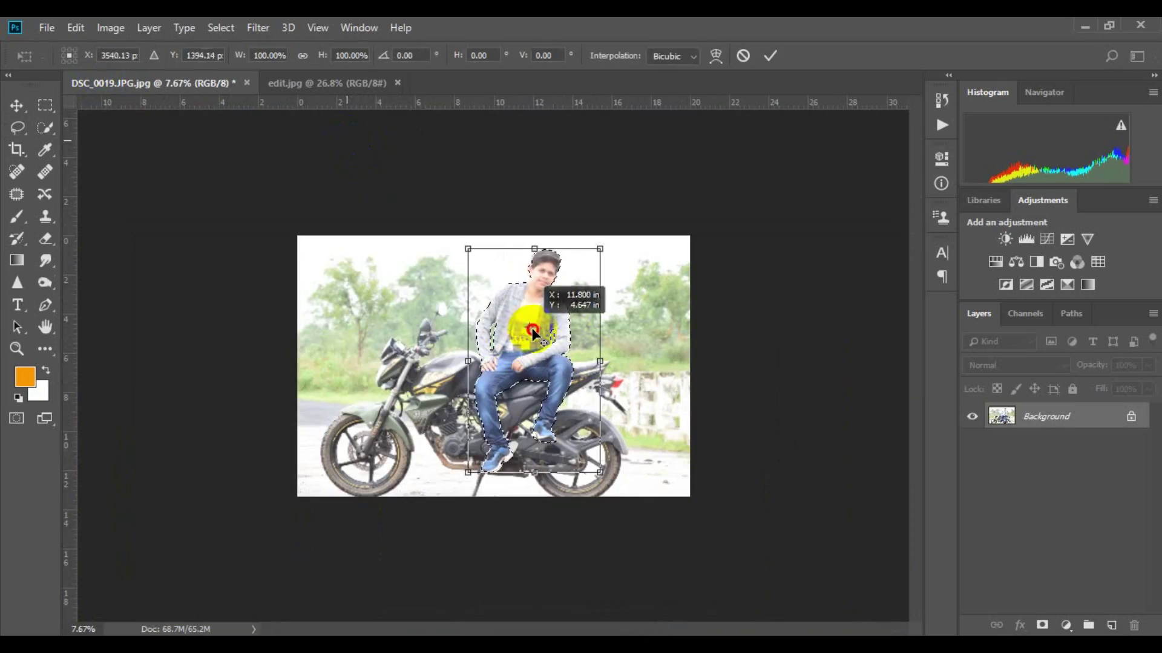
left_click_drag(534, 323, 534, 322)
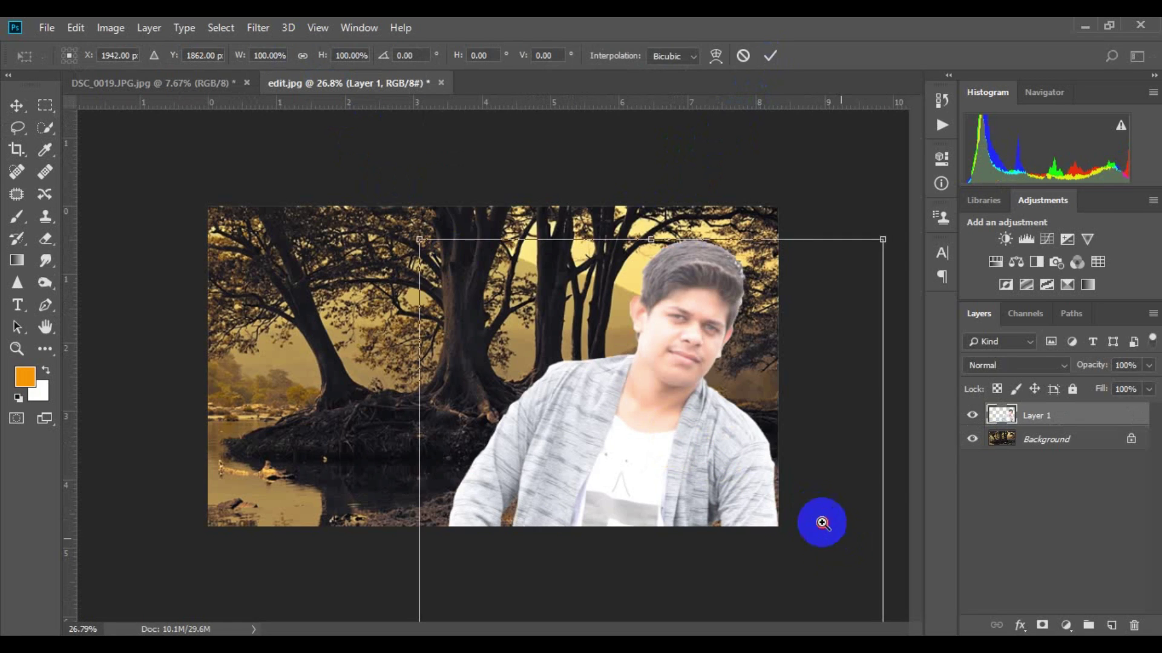
left_click_drag(747, 471, 695, 436)
mouse_move(587, 524)
left_mouse_down()
mouse_move(646, 617)
mouse_move(565, 492)
mouse_move(574, 489)
left_mouse_up()
left_click_drag(551, 448, 553, 397)
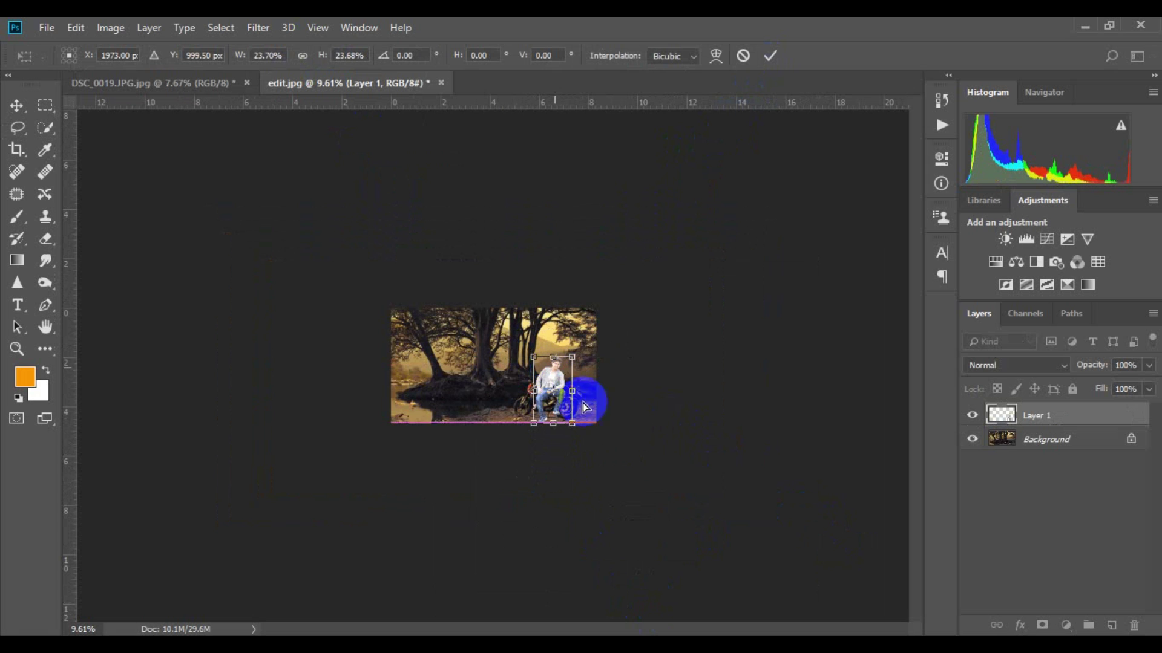
Step: Zoom in and move the scaled man onto the red motorbike's seat
key("ctrl+plus")
key("ctrl+plus")
left_click(624, 416)
left_click_drag(651, 429, 698, 355)
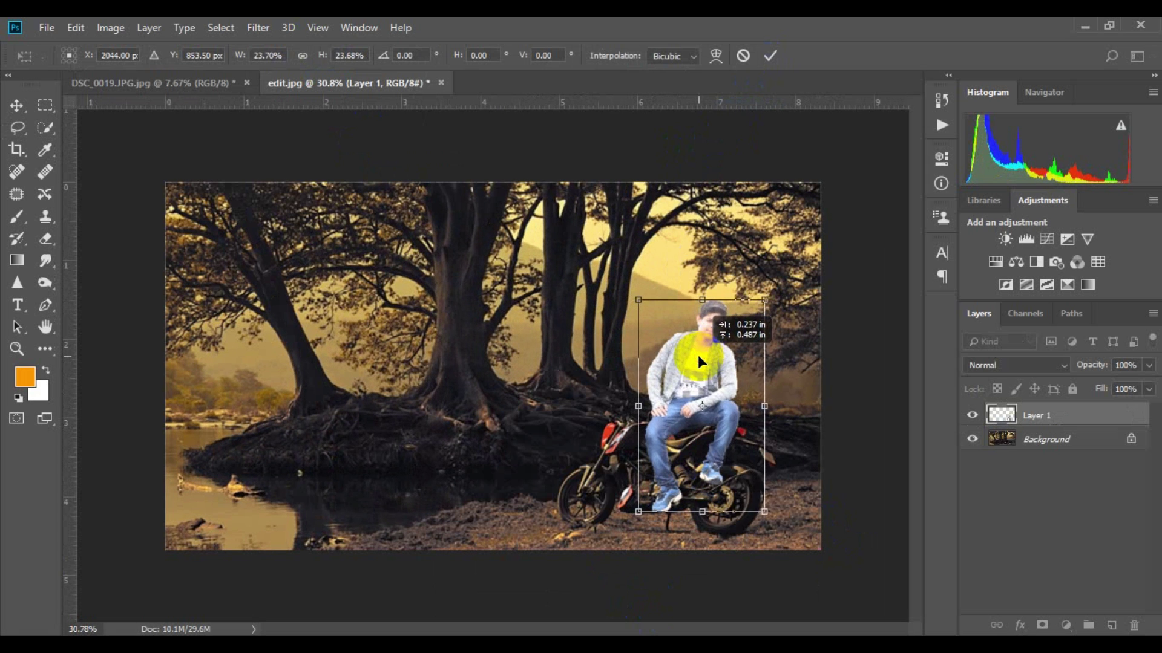
left_click_drag(780, 522, 748, 479)
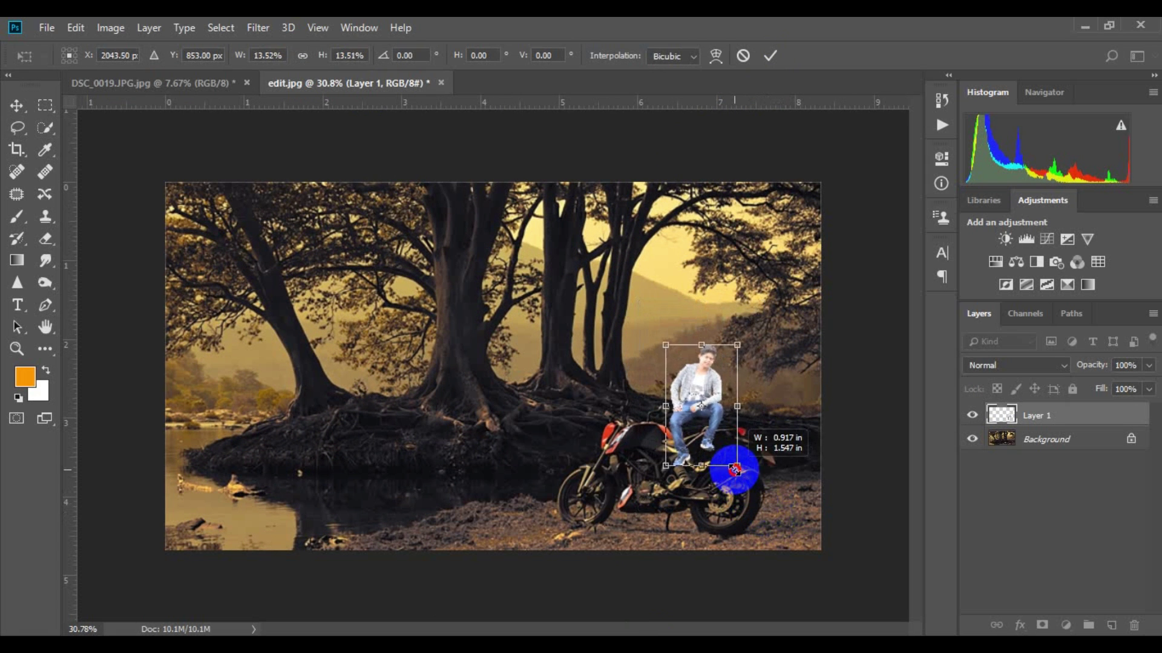
mouse_move(710, 378)
left_mouse_down()
mouse_move(697, 403)
mouse_move(724, 433)
left_mouse_up()
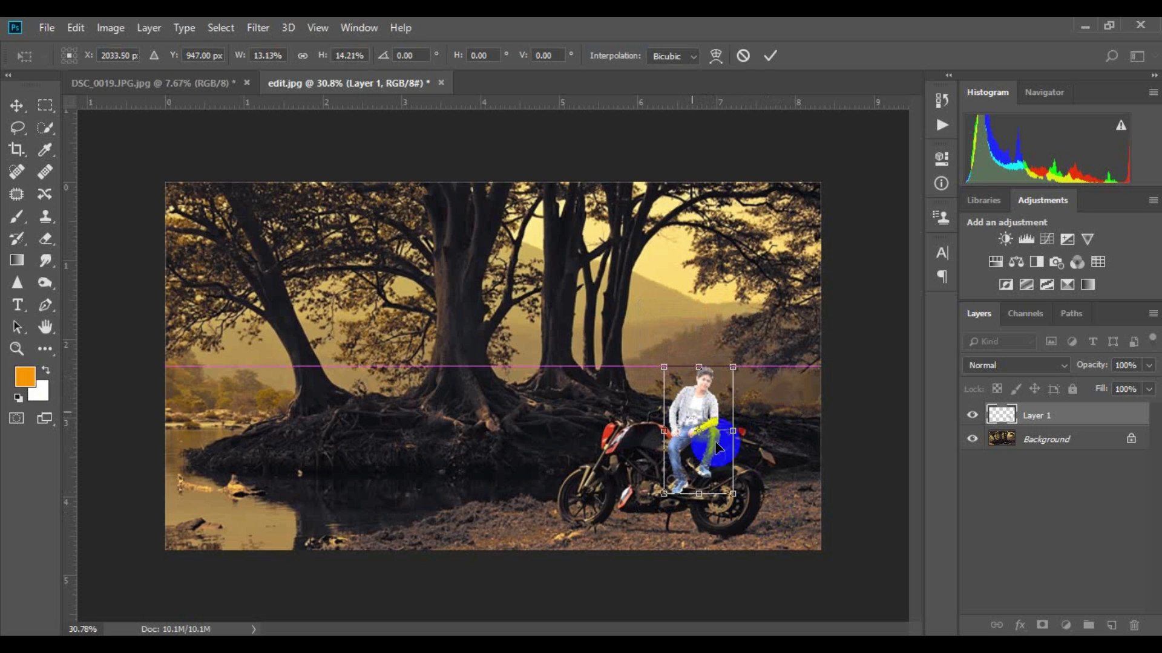
scroll(750, 402, "up", 1)
scroll(742, 407, "up", 2)
left_click(713, 350, "ctrl")
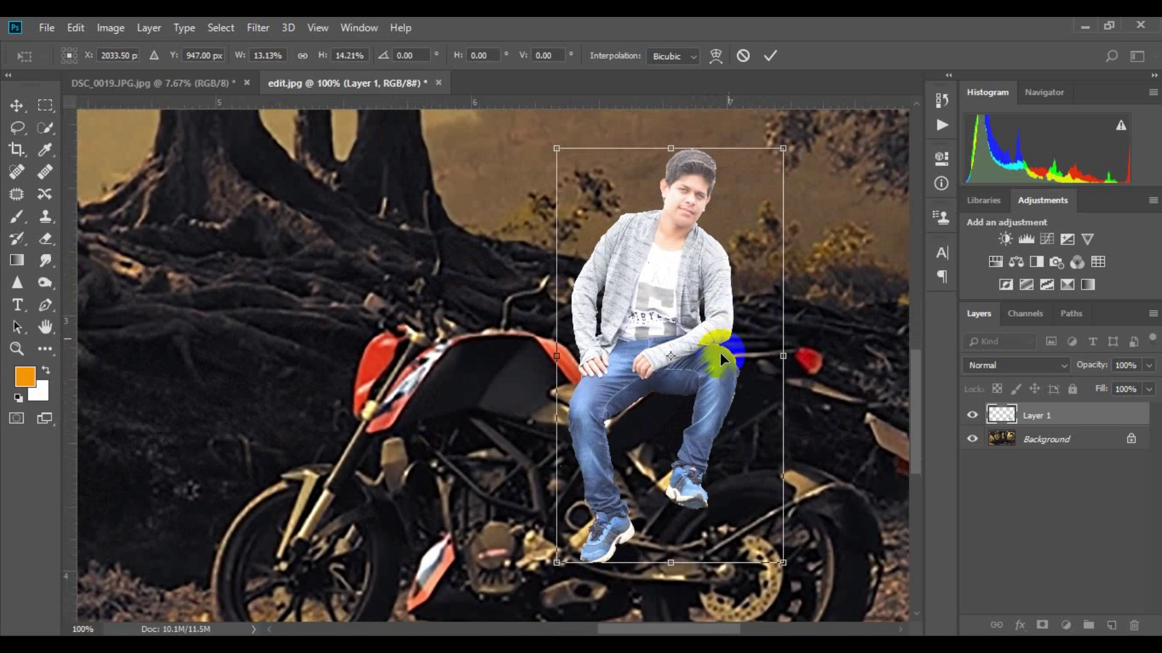
left_click(713, 325, "ctrl")
scroll(768, 451, "down", 2)
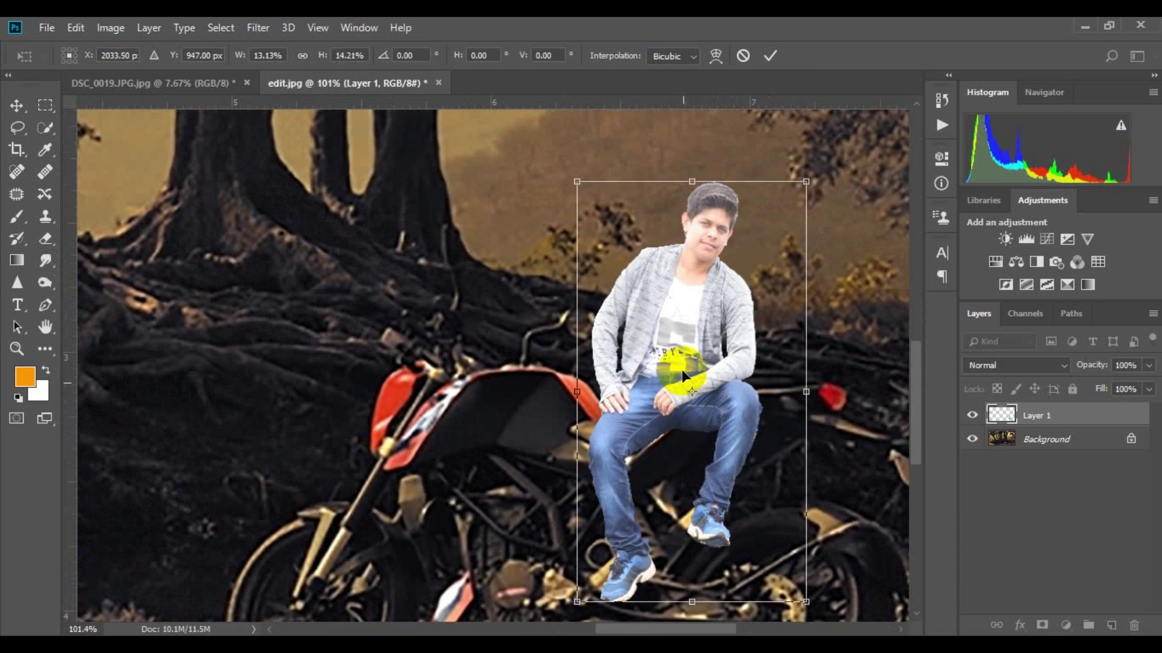
Step: Fine-tune the man's width, height and position on the seat, then commit the transform
left_click_drag(700, 389, 648, 357)
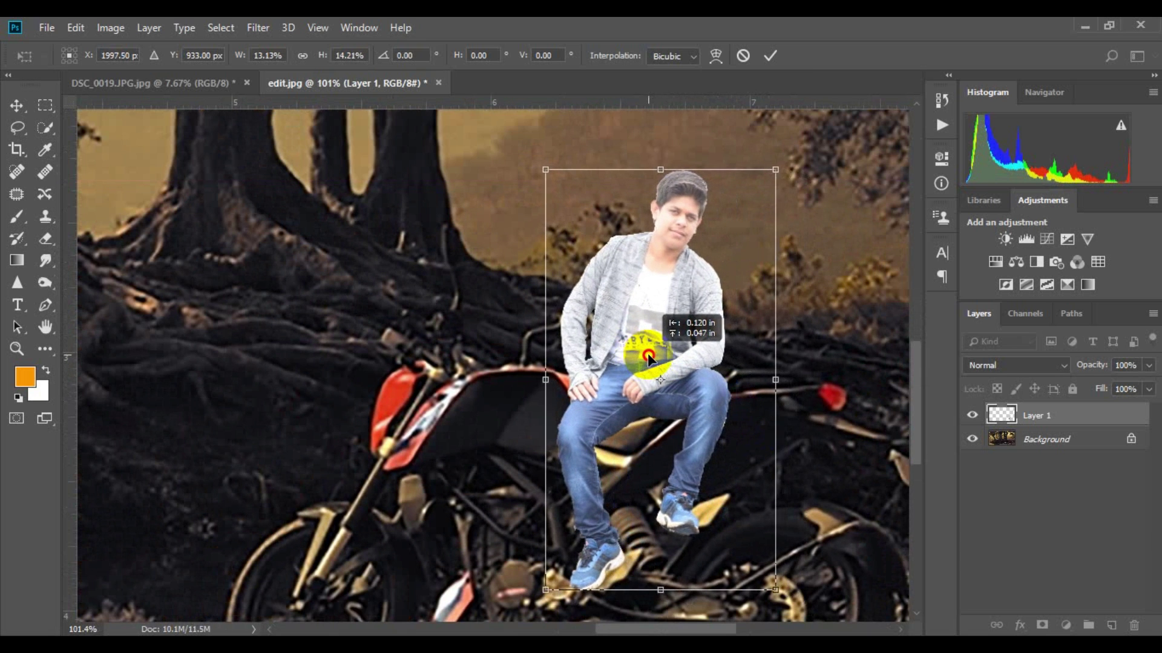
scroll(729, 409, "down", 4)
mouse_move(777, 468)
left_mouse_down()
mouse_move(791, 469)
mouse_move(770, 466)
left_mouse_up()
scroll(770, 467, "down", 2)
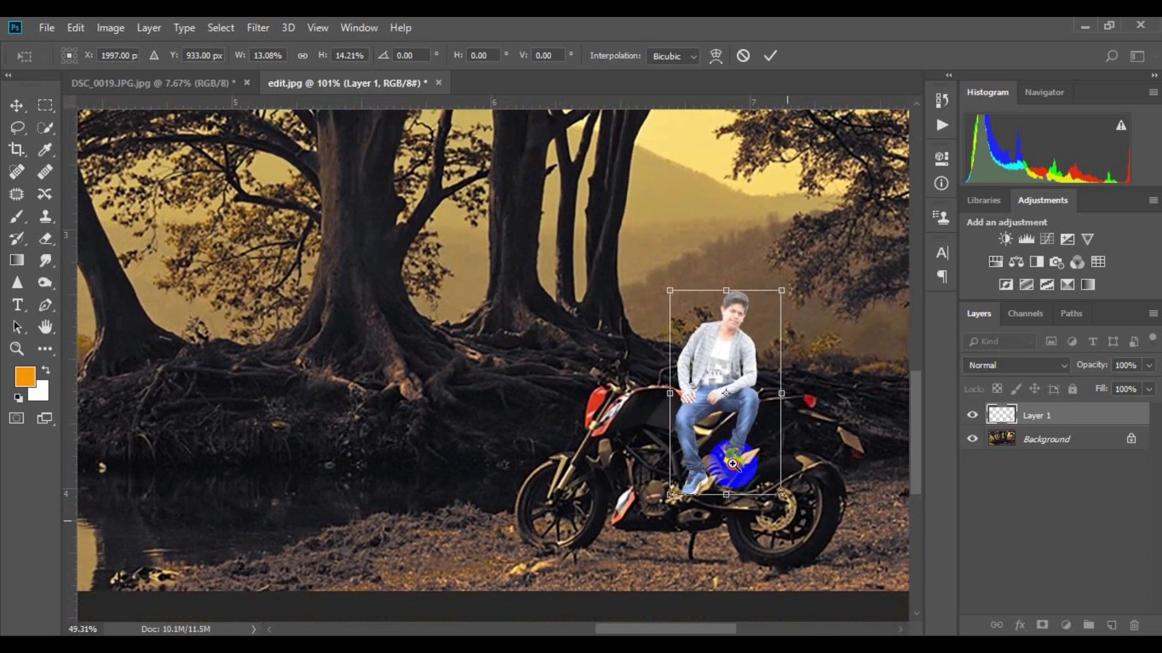
scroll(732, 463, "down", 1)
scroll(698, 430, "down", 1)
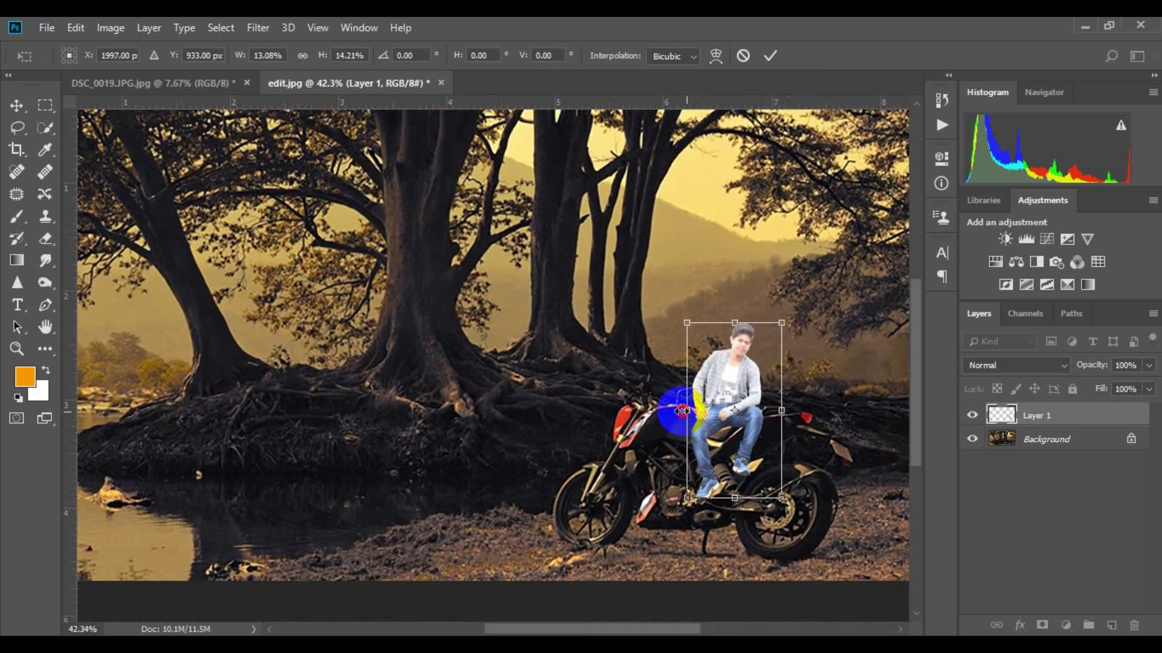
left_click_drag(682, 411, 689, 412)
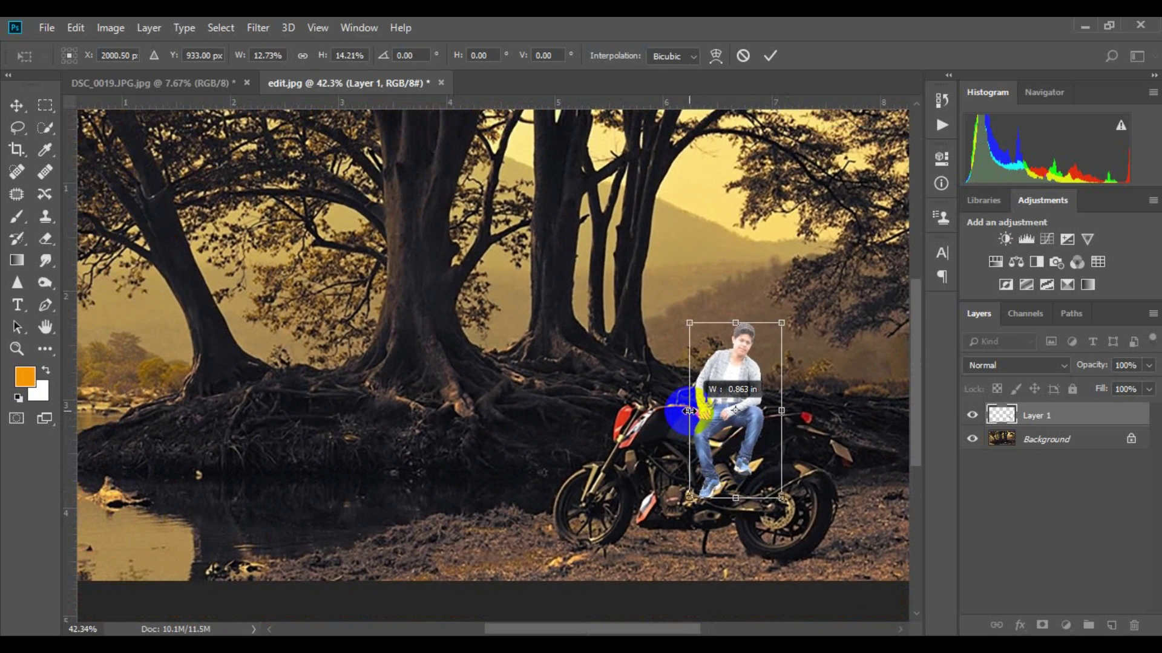
left_click_drag(782, 498, 782, 498)
left_click_drag(738, 371, 733, 375)
left_click_drag(732, 328, 736, 336)
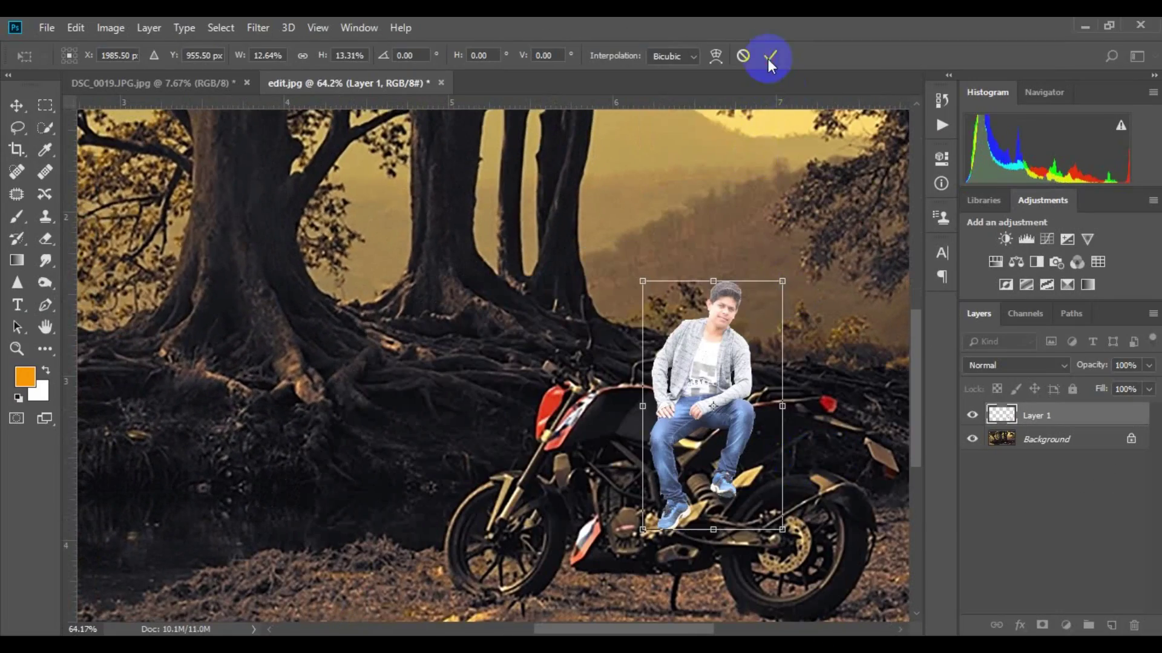
left_click(767, 59)
left_click_drag(819, 486, 719, 432)
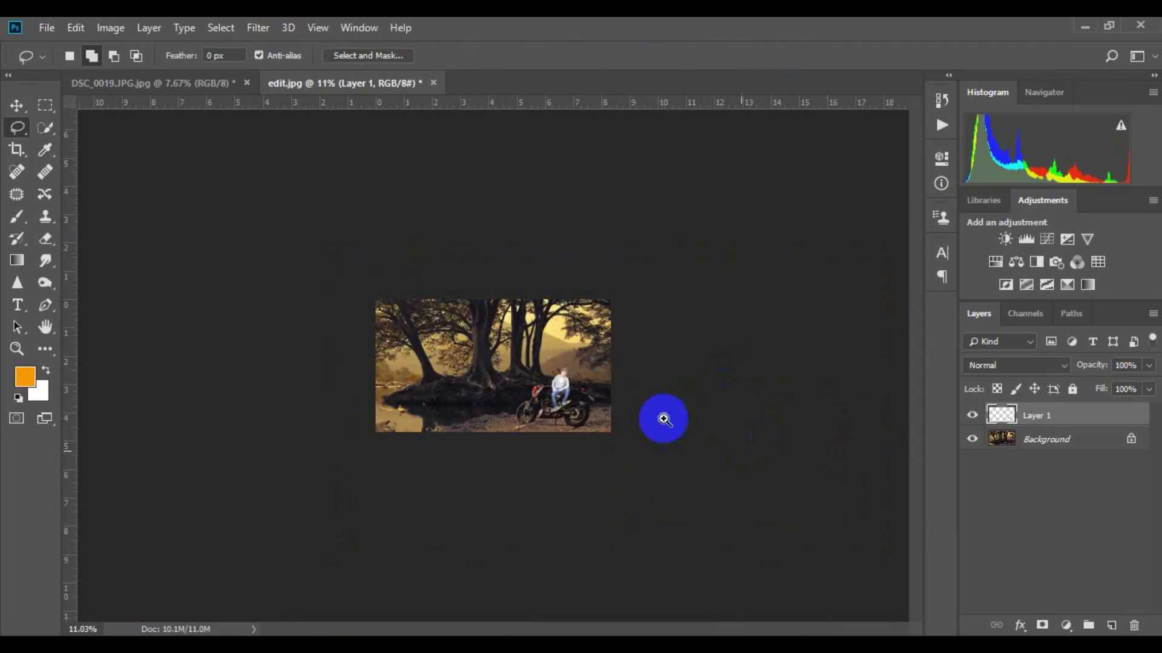
scroll(719, 432, "up", 1)
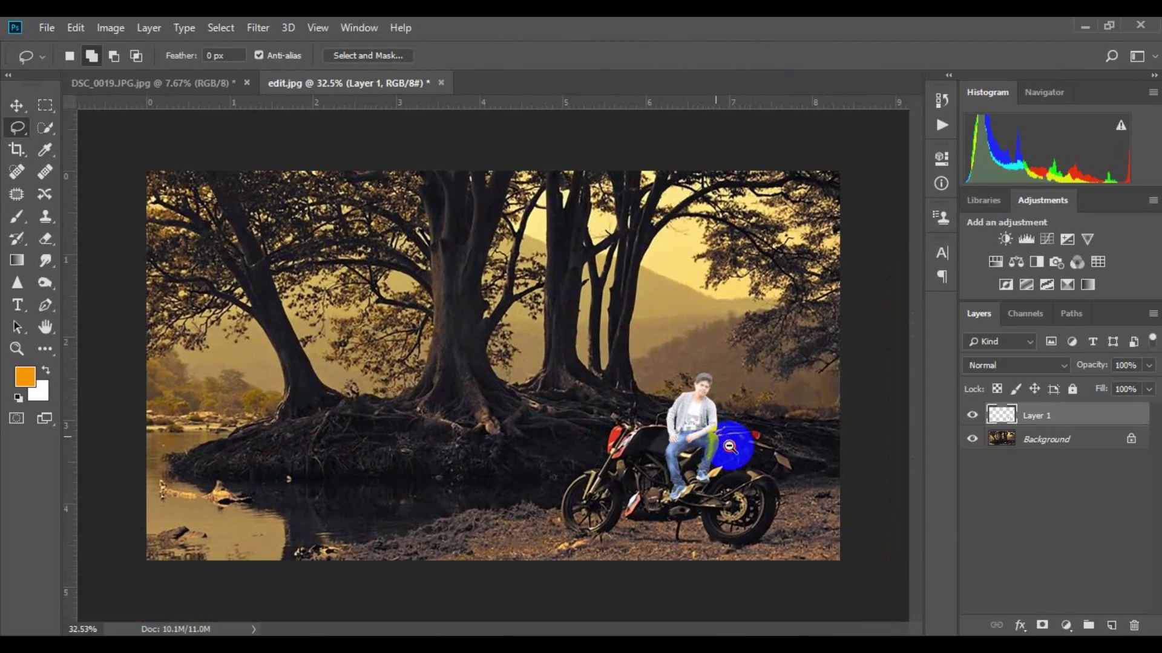
scroll(730, 446, "up", 2)
scroll(771, 519, "up", 1)
scroll(802, 514, "up", 1)
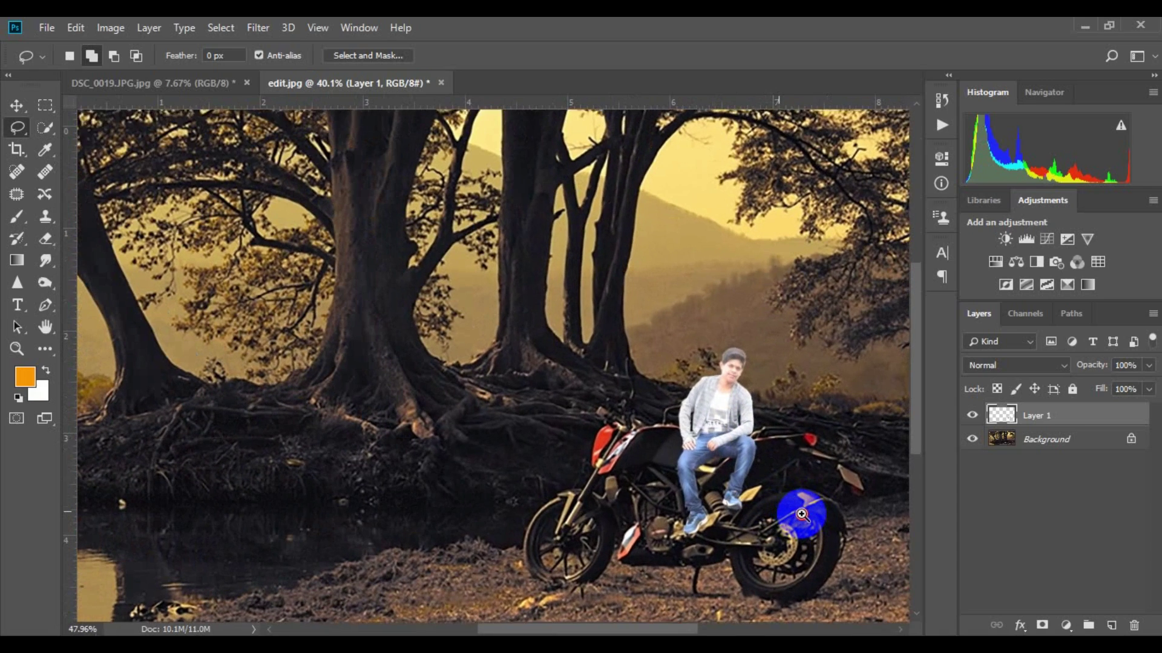
scroll(801, 515, "down", 2)
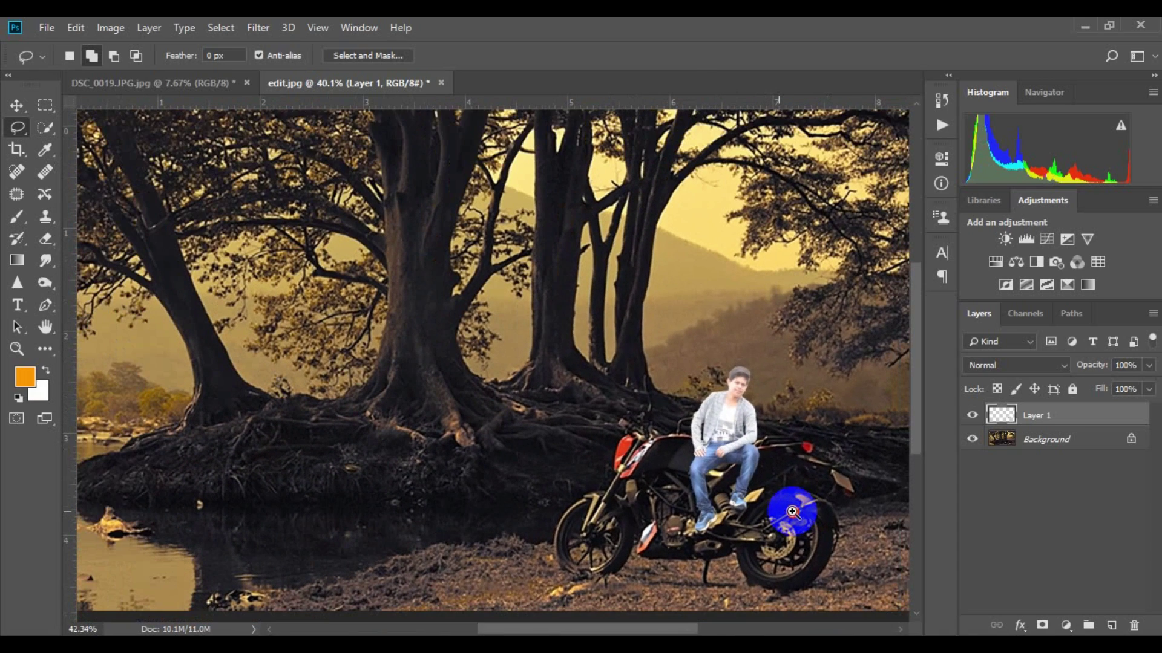
left_click(261, 24)
left_click(862, 415)
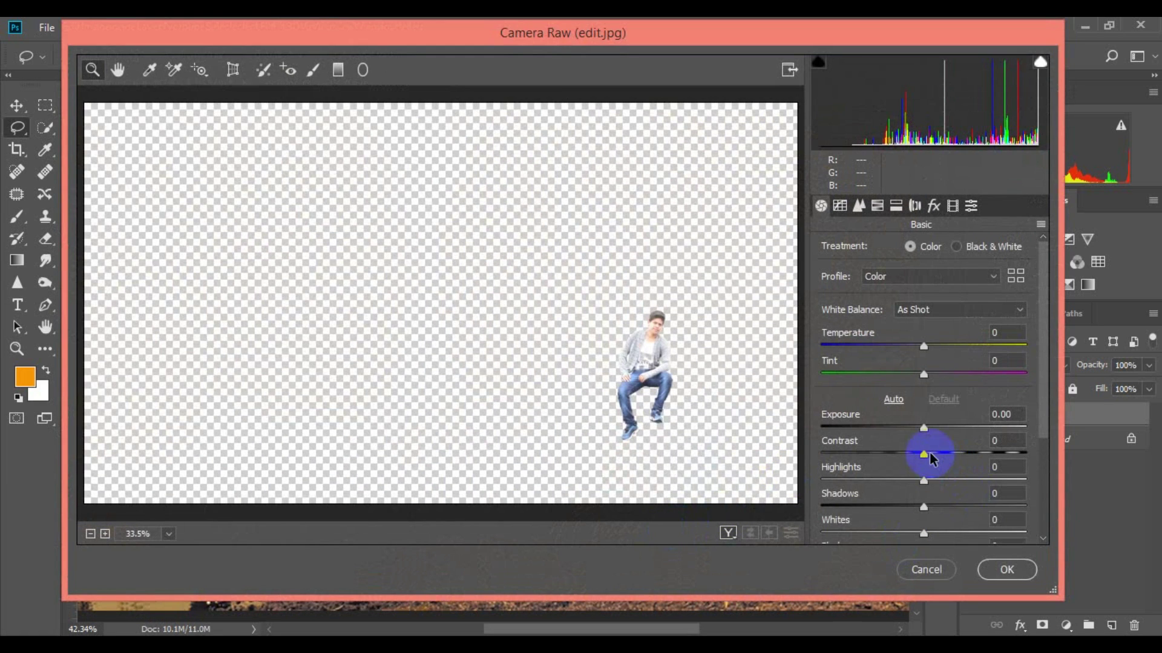
Step: Darken Layer 1 in Camera Raw: Exposure -1.20, Whites -37, Blacks -33, Clarity +7
mouse_move(923, 428)
left_mouse_down()
mouse_move(900, 428)
mouse_move(937, 453)
left_mouse_up()
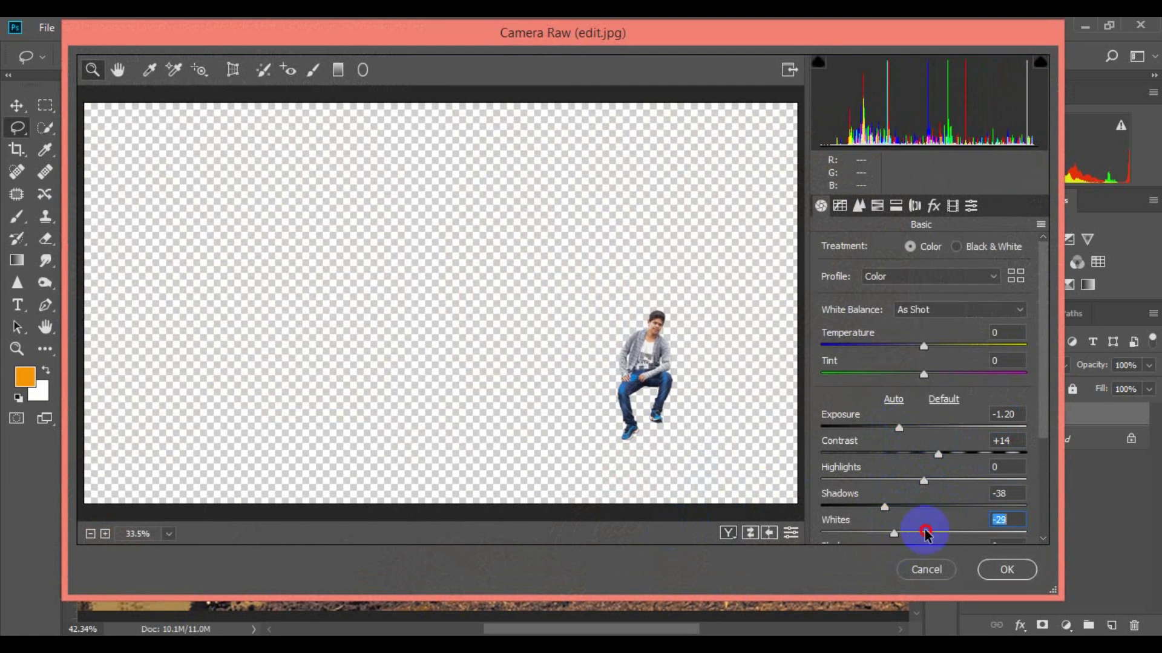
left_click_drag(916, 534, 887, 524)
scroll(906, 527, "down", 3)
left_click_drag(923, 477, 932, 484)
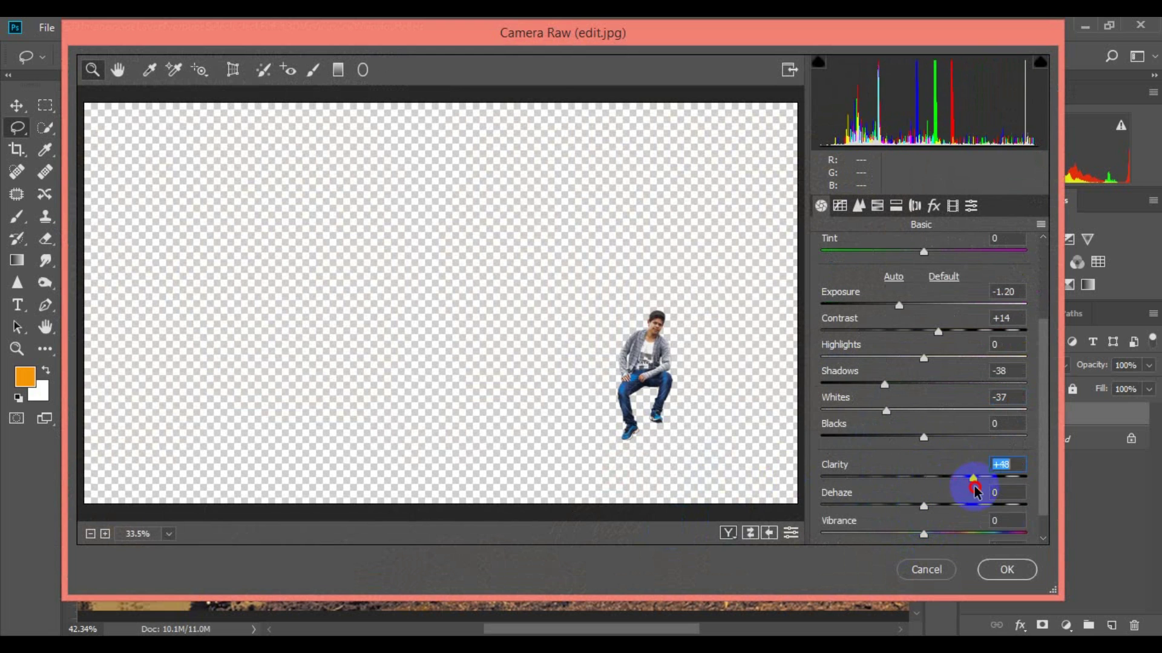
left_click(985, 577)
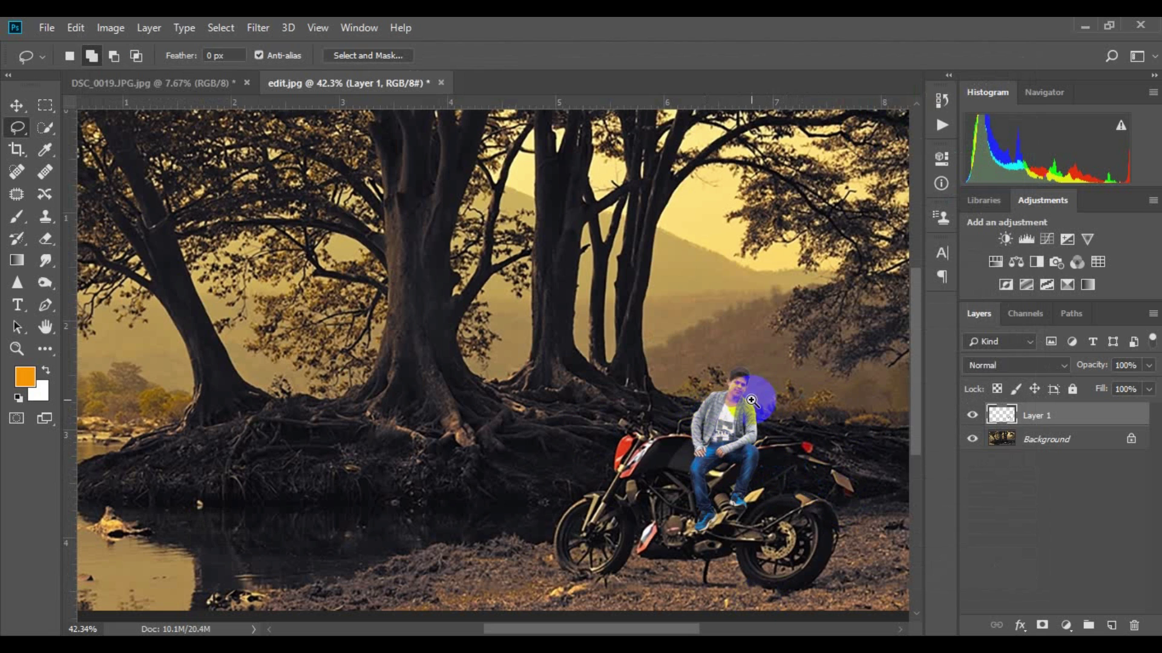
Step: Zoom in to inspect the man on the bike, then confirm his adjusted placement
mouse_move(751, 401)
left_mouse_down()
mouse_move(837, 433)
mouse_move(766, 402)
mouse_move(786, 404)
mouse_move(778, 542)
left_mouse_up()
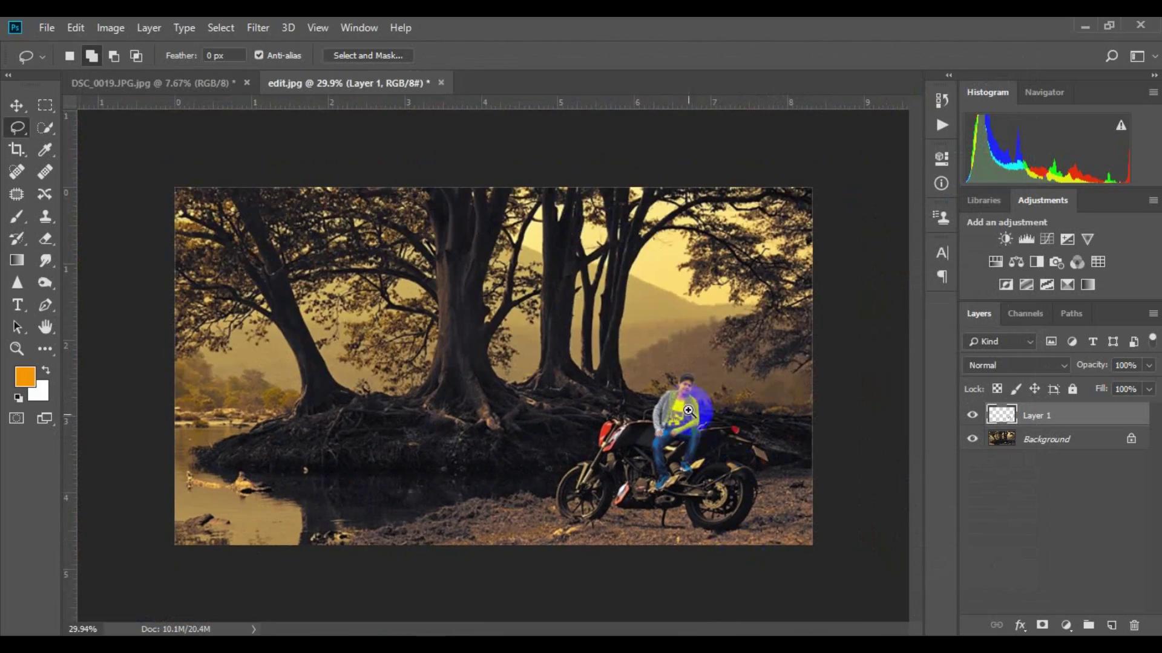
mouse_move(687, 410)
left_mouse_down()
mouse_move(736, 415)
mouse_move(739, 389)
mouse_move(822, 441)
mouse_move(726, 321)
mouse_move(747, 409)
left_mouse_up()
mouse_move(800, 439)
left_mouse_down()
mouse_move(773, 461)
mouse_move(744, 415)
mouse_move(790, 480)
mouse_move(761, 405)
mouse_move(778, 394)
mouse_move(793, 402)
mouse_move(794, 375)
mouse_move(811, 376)
left_mouse_up()
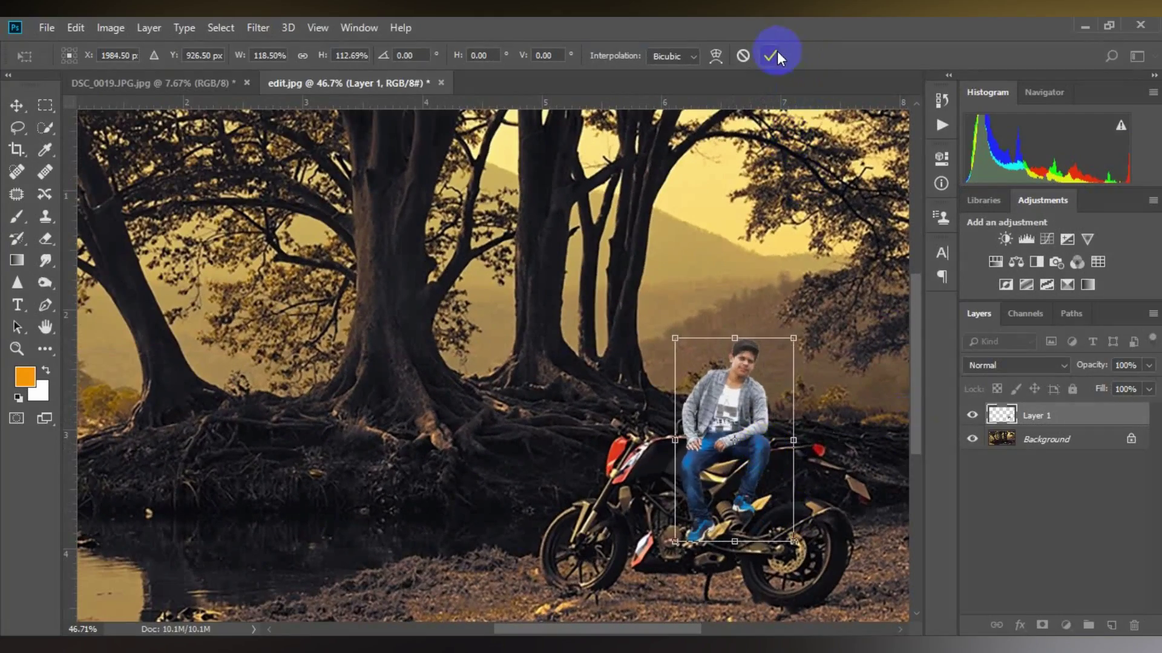
left_click(769, 56)
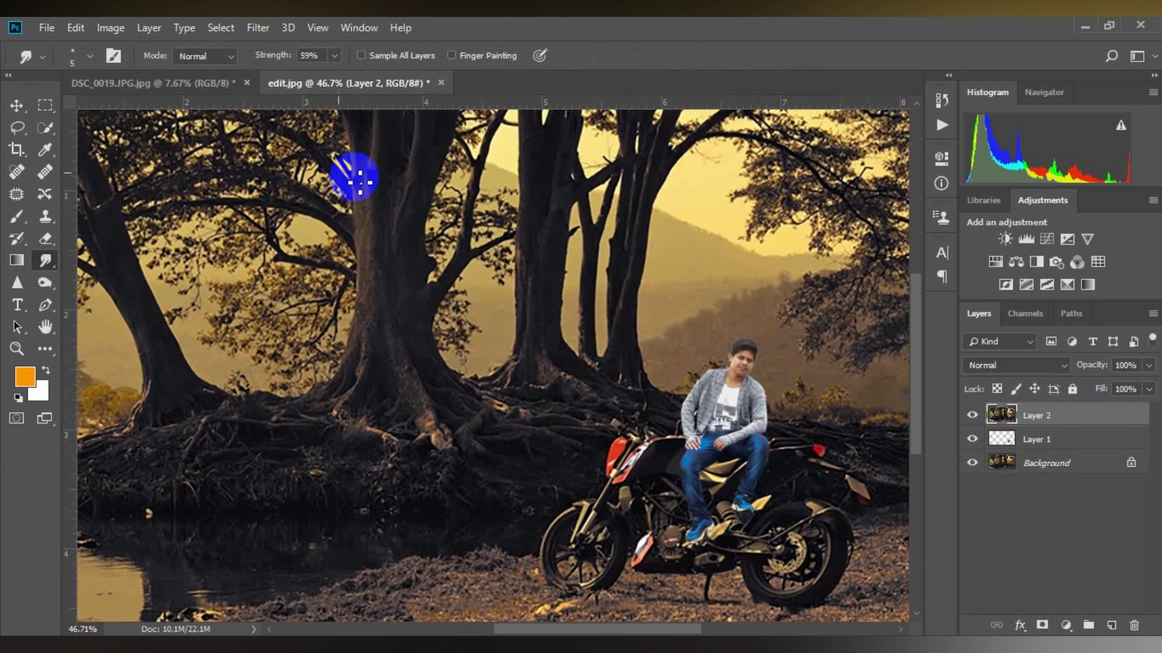
Step: Camera Raw the merged layer: Temperature +6, Contrast +10, Whites +43, Blacks -11, Clarity +19
left_click(258, 27)
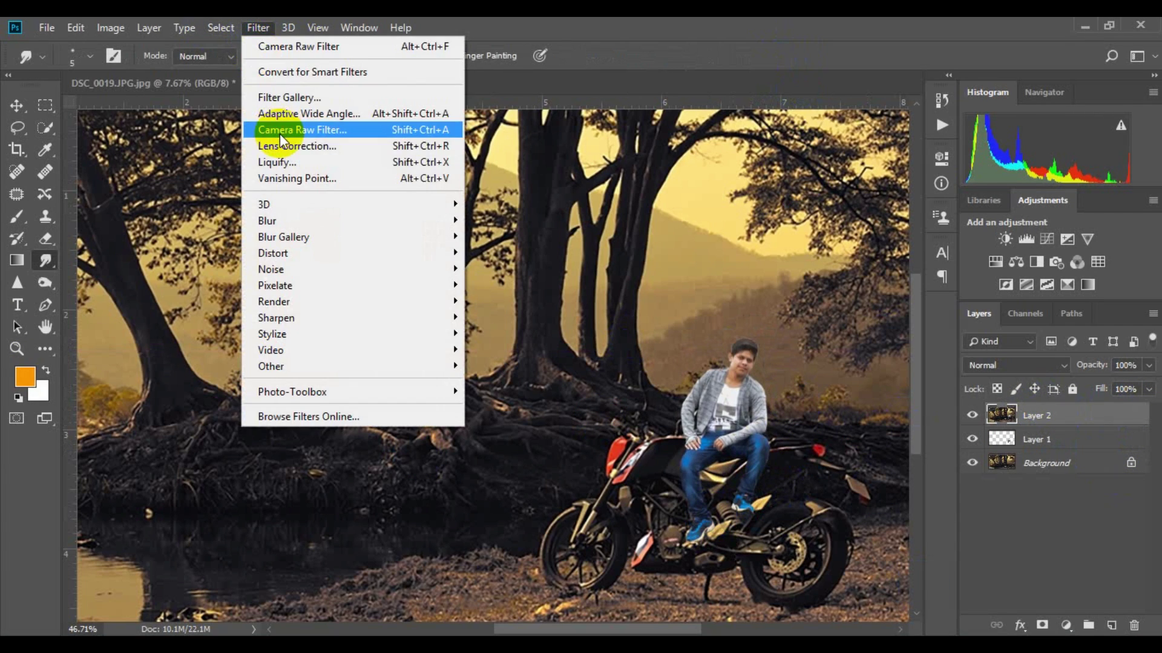
left_click(279, 132)
mouse_move(921, 427)
left_mouse_down()
mouse_move(940, 430)
mouse_move(900, 420)
mouse_move(929, 406)
left_mouse_up()
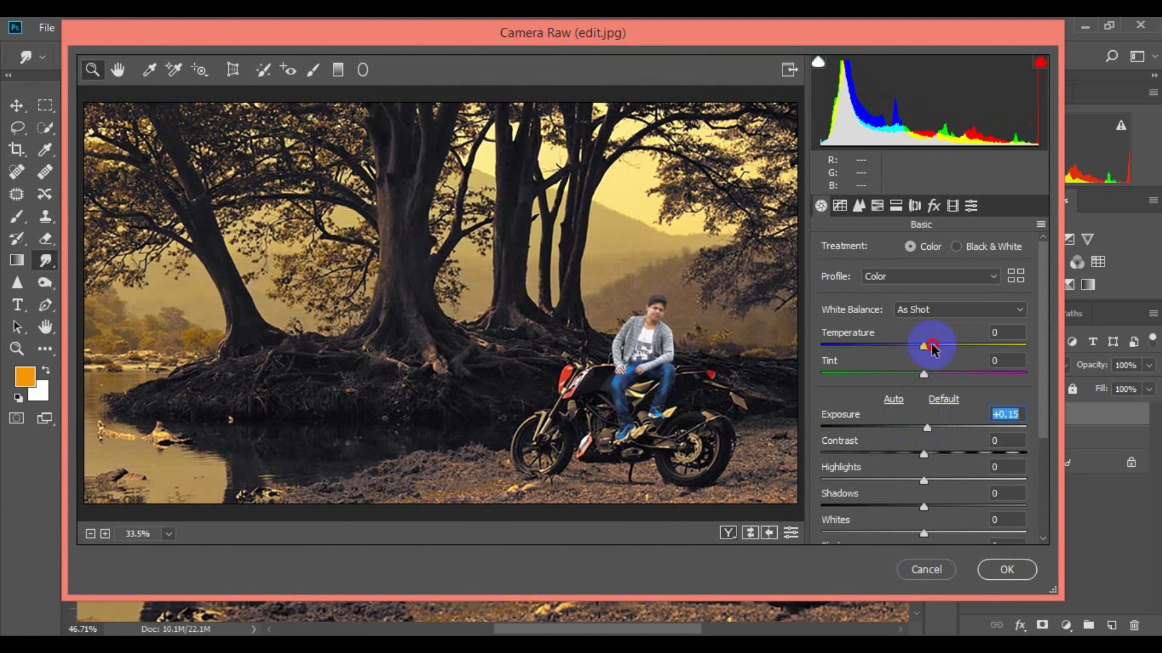
left_click_drag(932, 347, 938, 348)
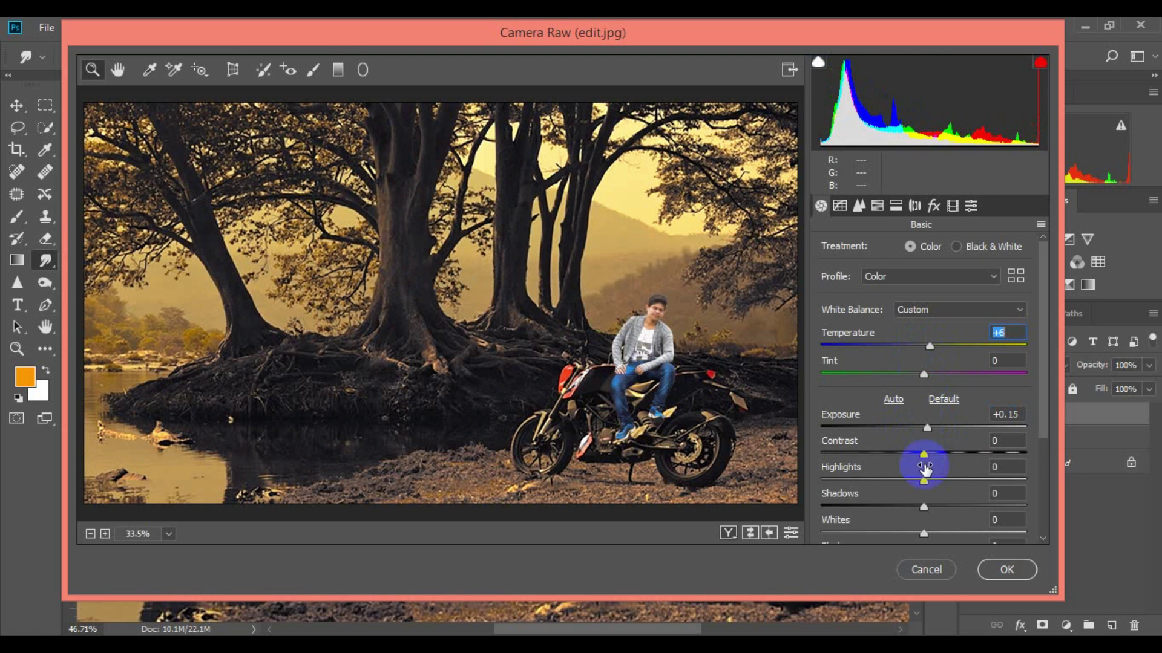
scroll(924, 468, "down", 2)
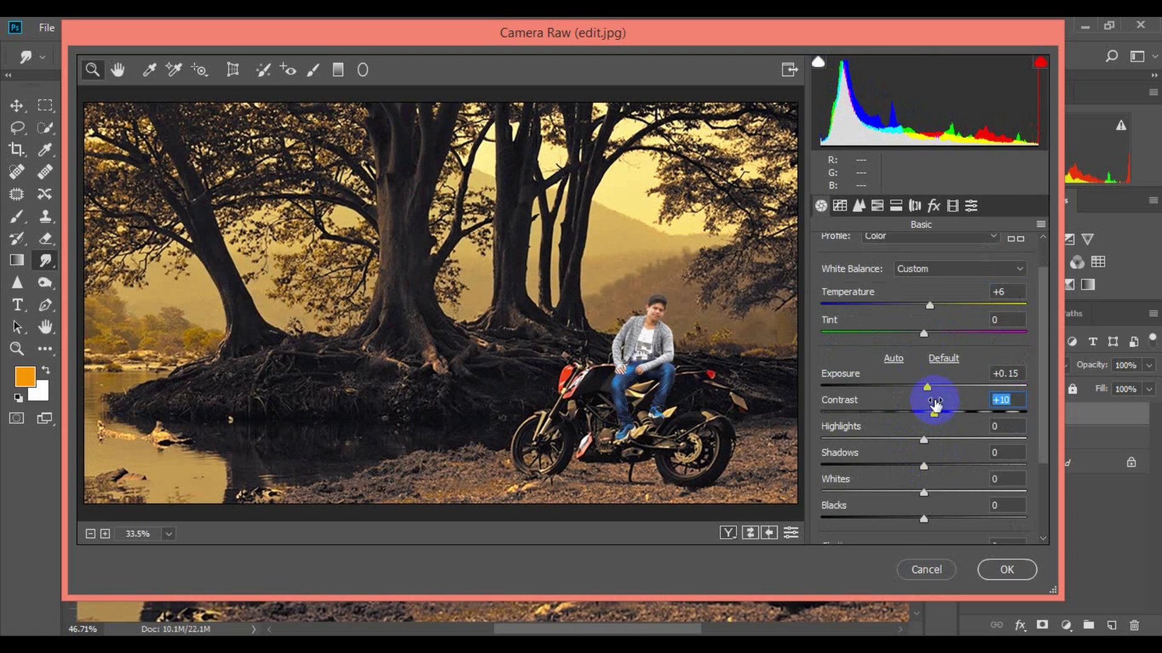
left_click_drag(927, 387, 925, 387)
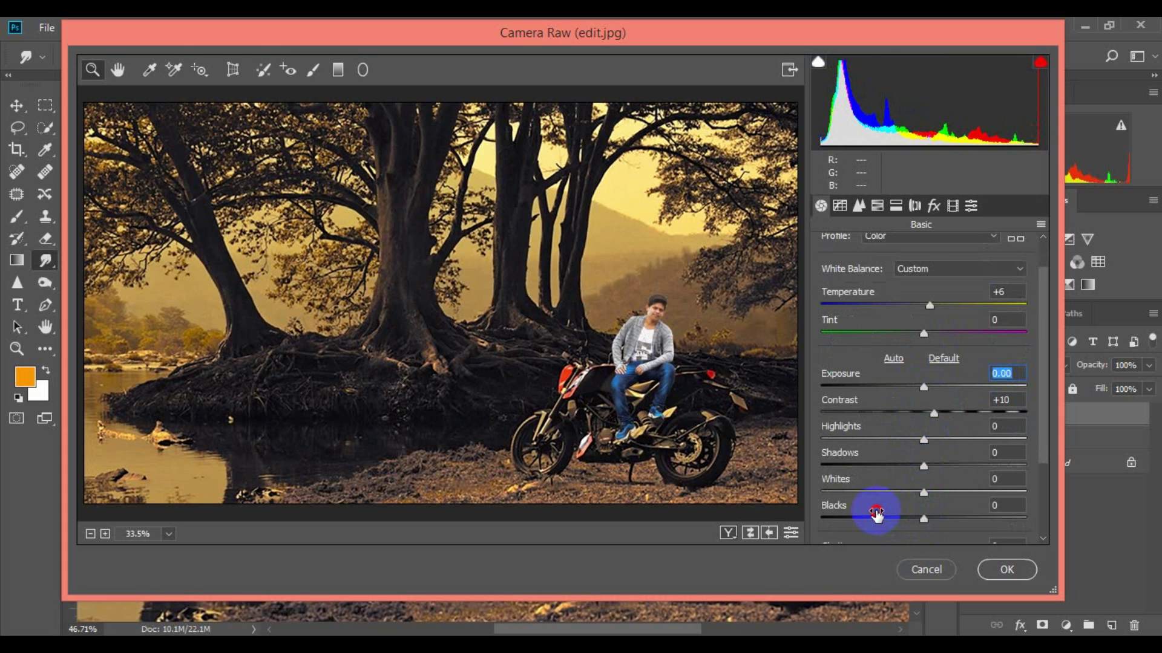
scroll(958, 484, "down", 4)
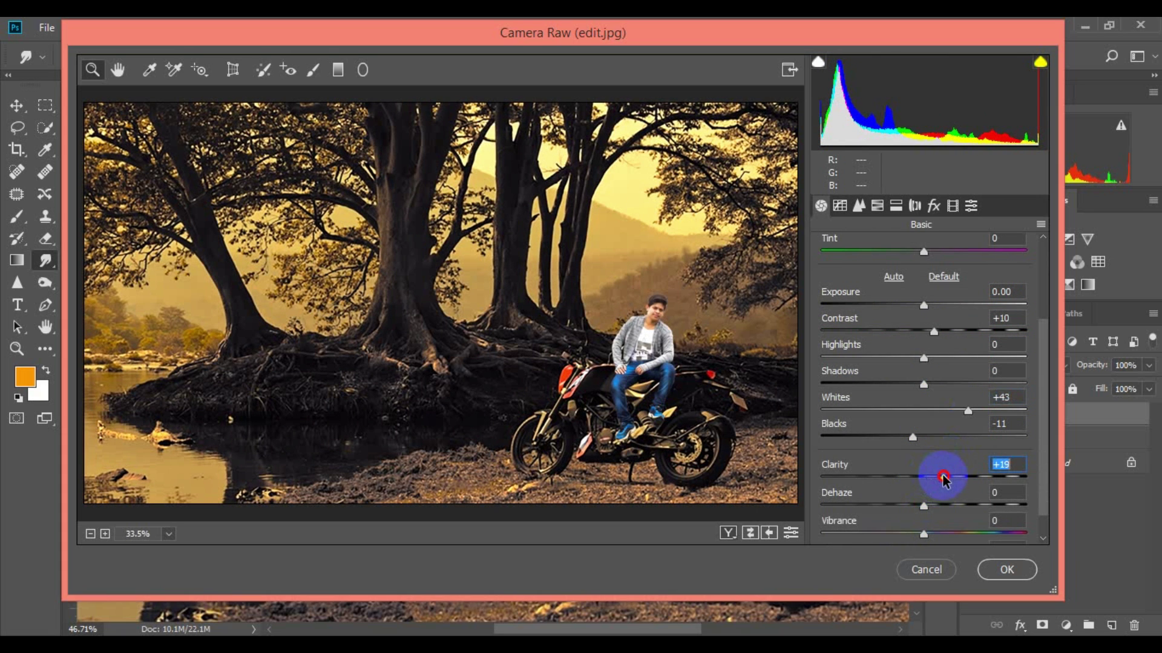
scroll(920, 441, "down", 1)
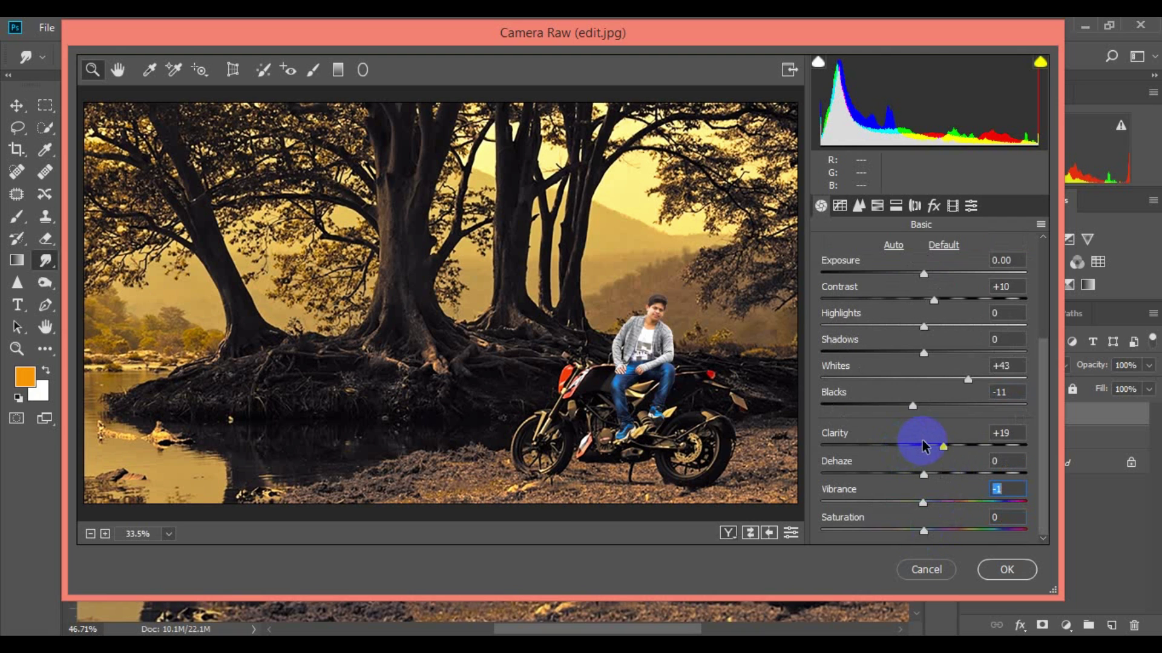
scroll(920, 446, "up", 1)
scroll(920, 445, "up", 1)
left_click(877, 206)
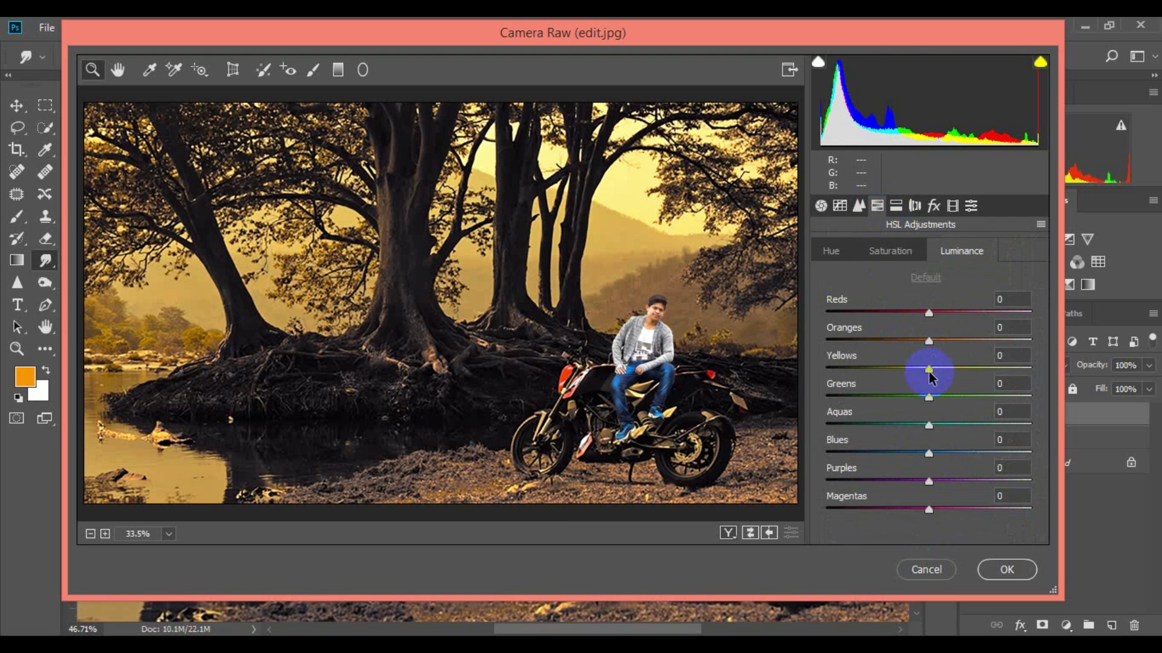
Step: Set HSL Luminance Oranges +9, Yellows +32; Saturation Yellows +23; Hue Yellows -18, Greens -92
mouse_move(929, 369)
left_mouse_down()
mouse_move(961, 369)
mouse_move(956, 340)
left_mouse_up()
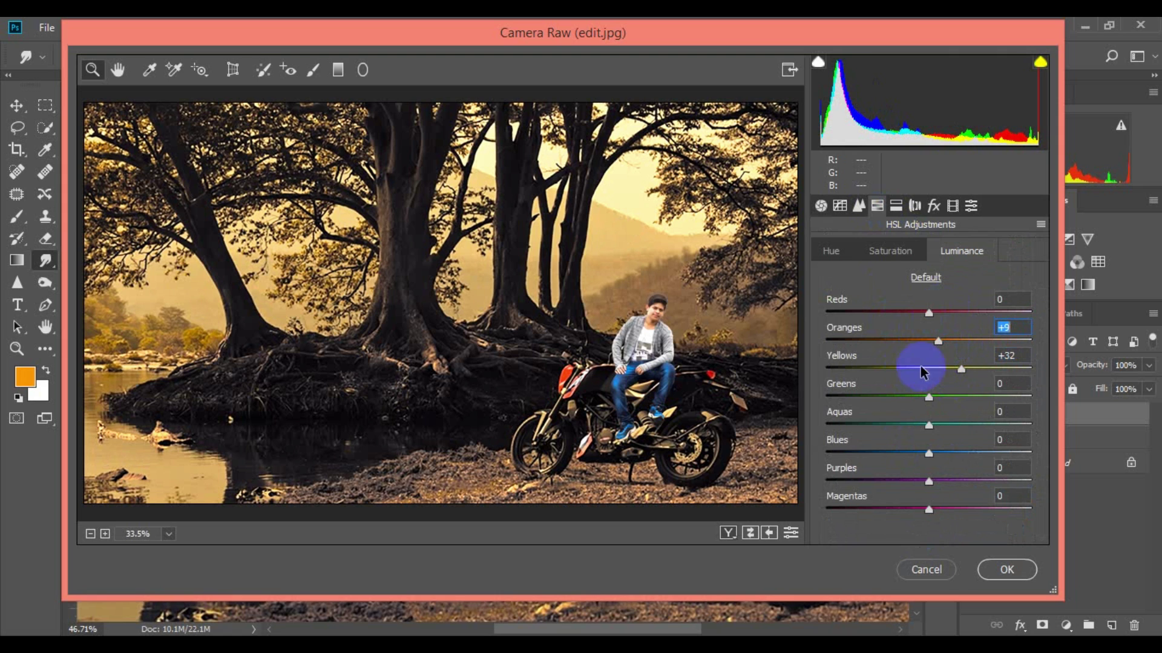
left_click(890, 250)
left_click_drag(929, 368, 962, 371)
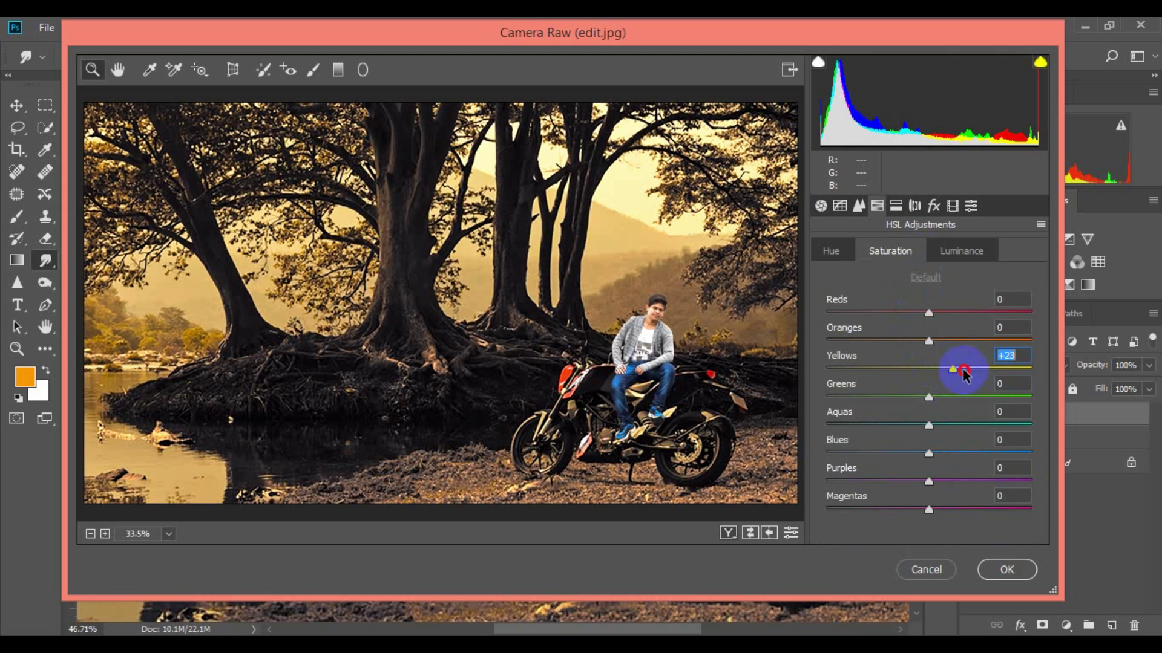
left_click(831, 250)
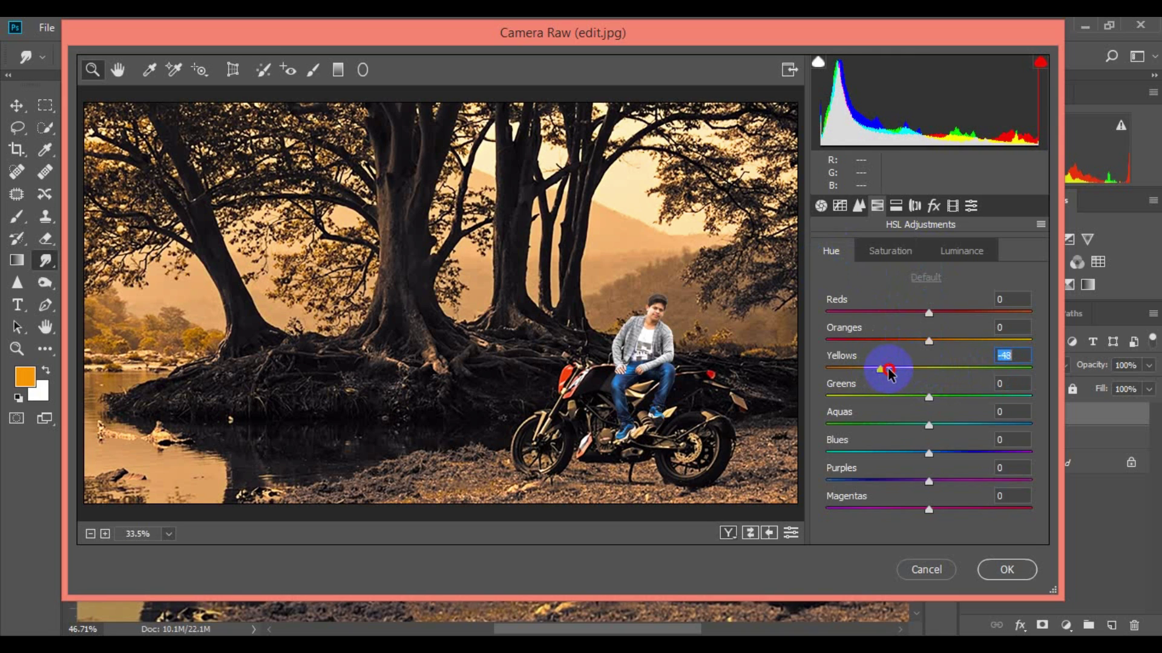
mouse_move(889, 370)
left_mouse_down()
mouse_move(900, 368)
mouse_move(848, 394)
left_mouse_up()
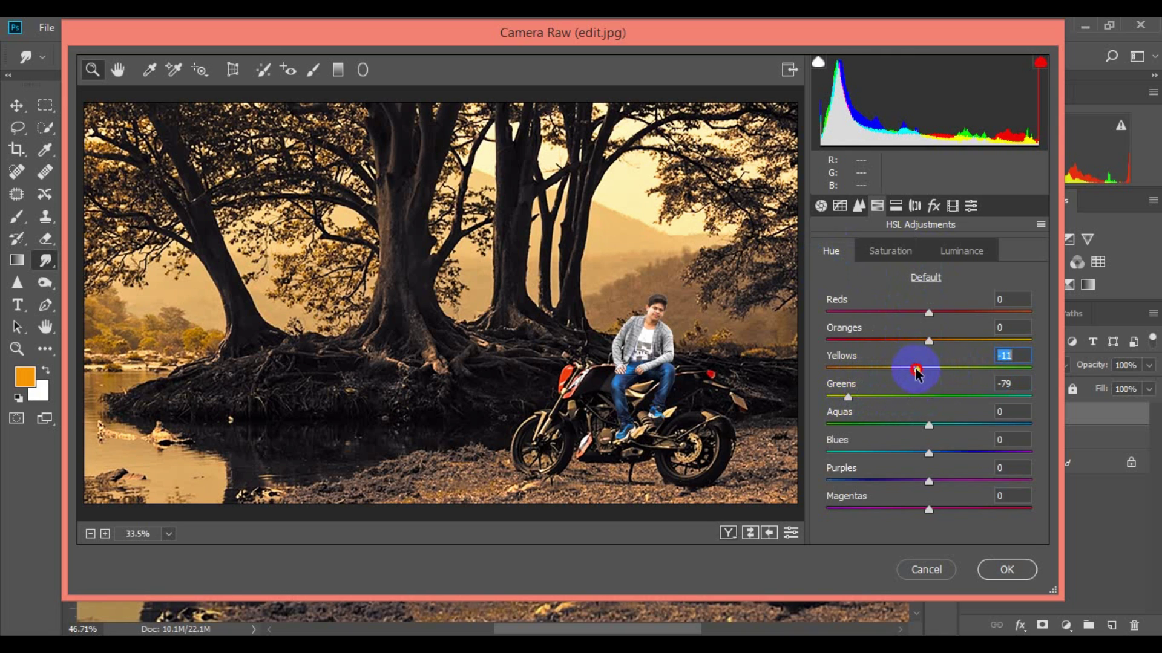
left_click_drag(917, 371, 912, 369)
left_click(836, 398)
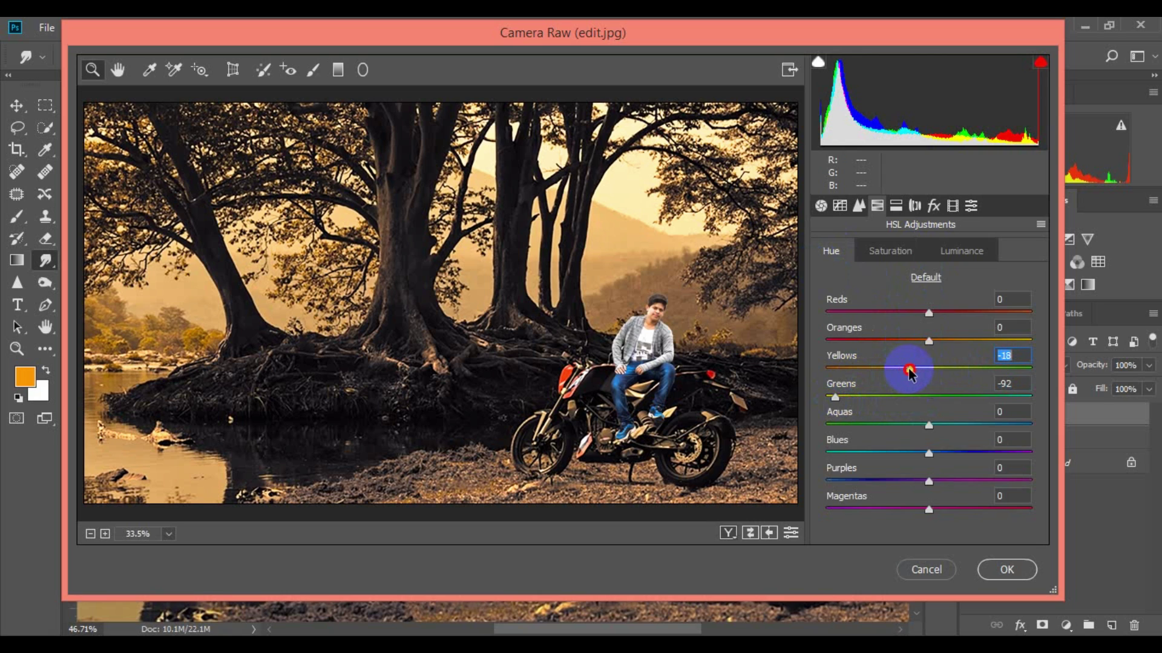
Step: Apply the warm Camera Raw grade to the scene and zoom in on the rider
left_click(1003, 568)
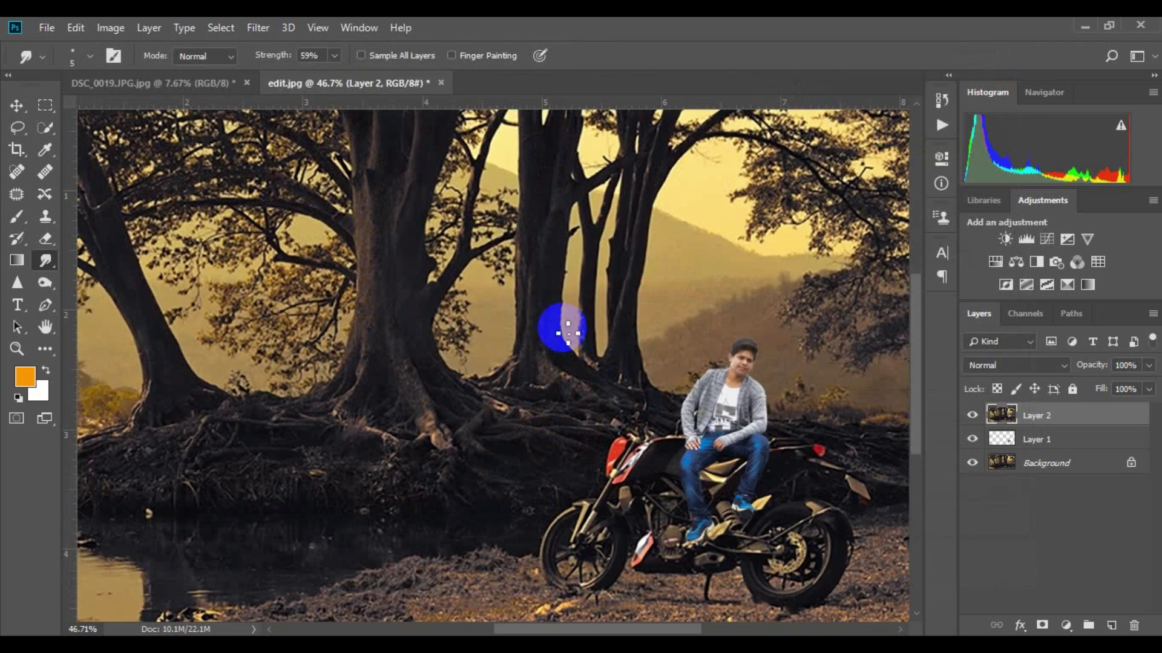
scroll(778, 446, "down", 3)
scroll(737, 402, "up", 1)
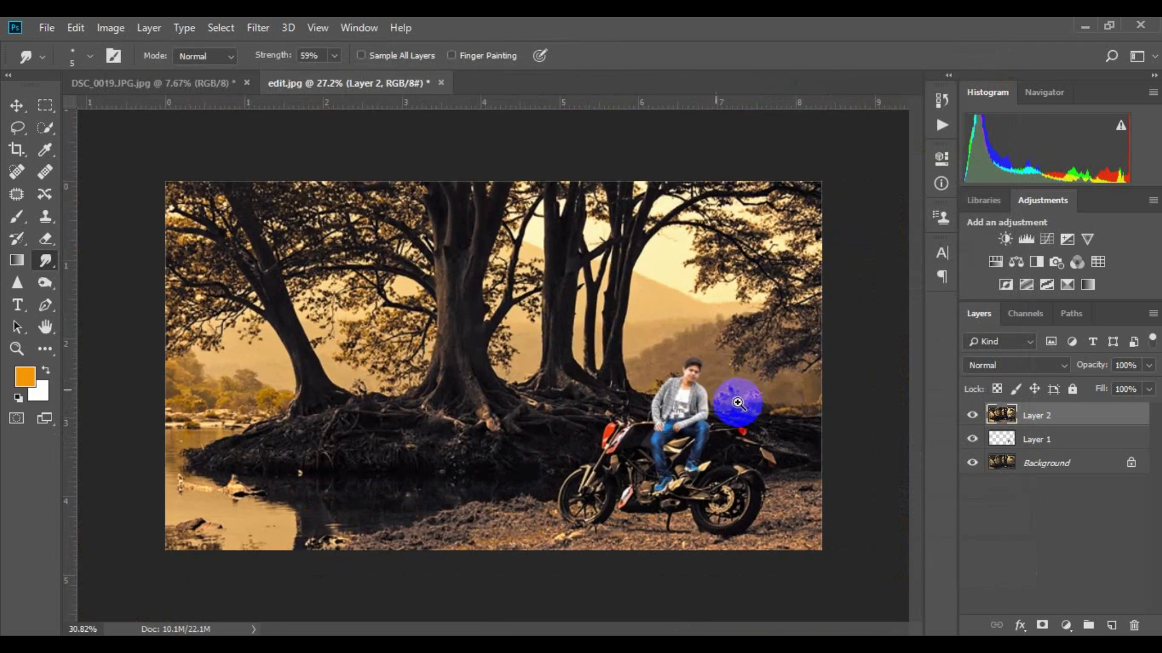
scroll(778, 429, "up", 1)
scroll(768, 411, "up", 2)
scroll(759, 387, "up", 3)
scroll(757, 379, "up", 2)
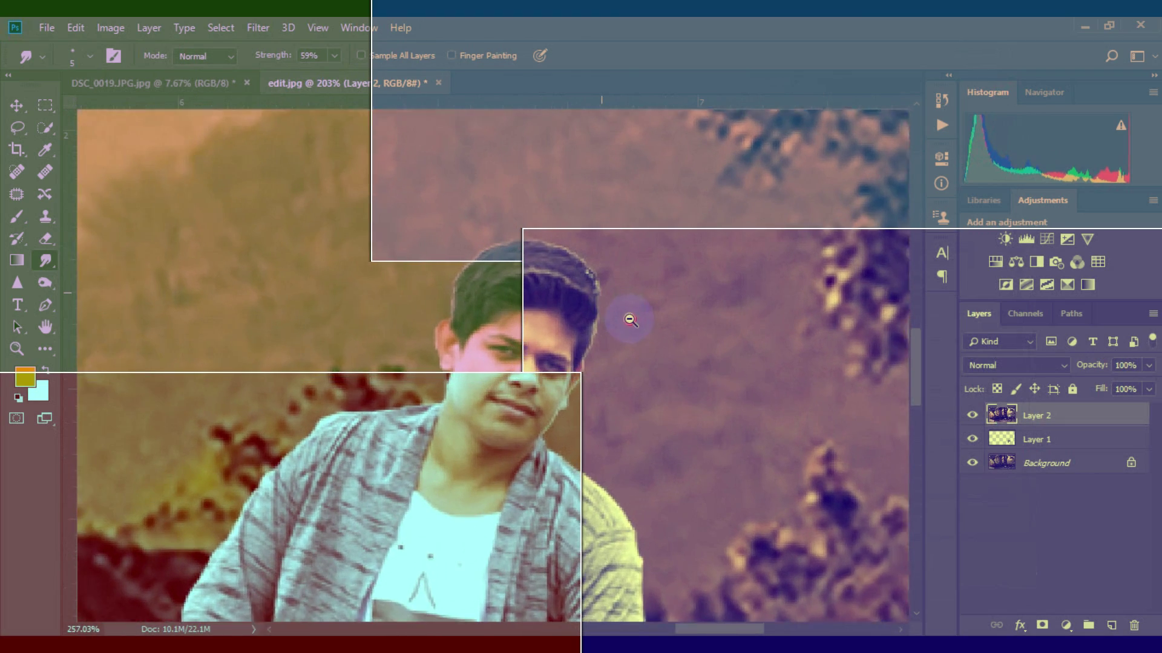
scroll(528, 260, "up", 1)
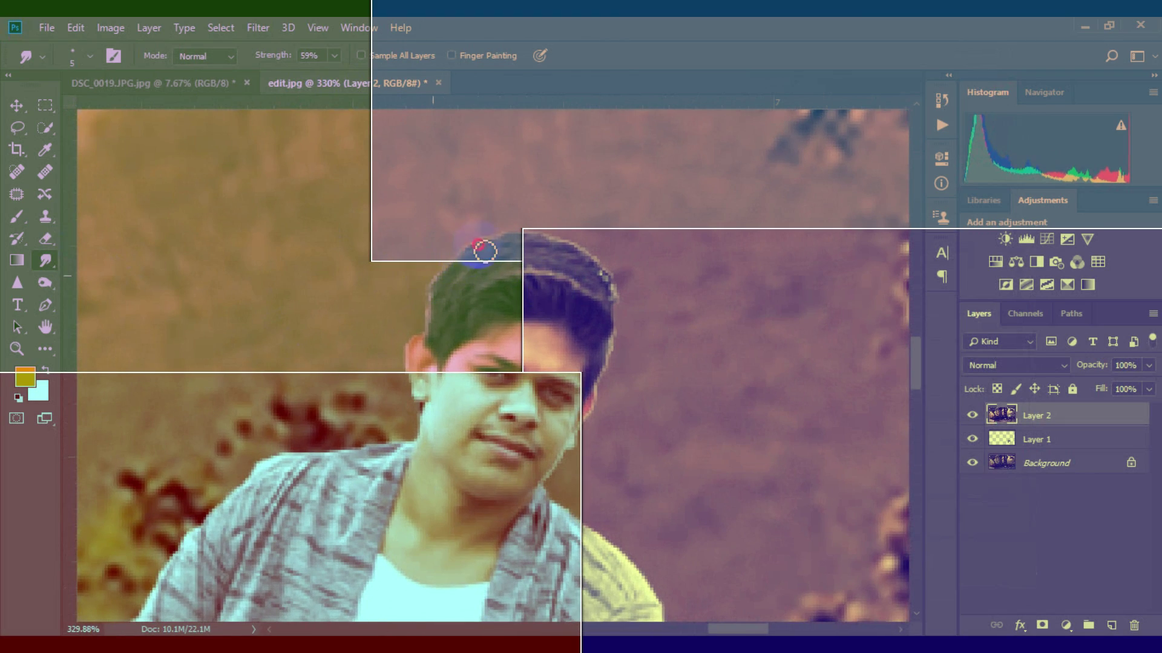
Step: Smudge the rider's hair and jacket edges into the background
mouse_move(549, 239)
left_mouse_down()
mouse_move(587, 257)
mouse_move(624, 302)
left_mouse_up()
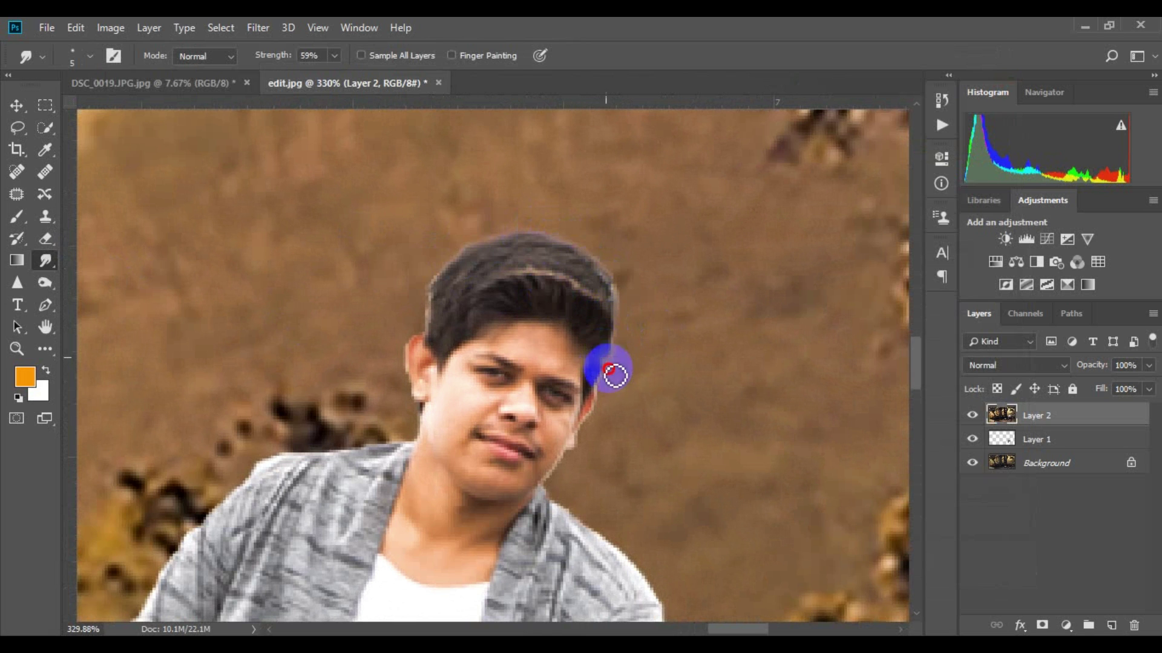
mouse_move(608, 388)
left_mouse_down()
mouse_move(608, 293)
mouse_move(473, 282)
left_mouse_up()
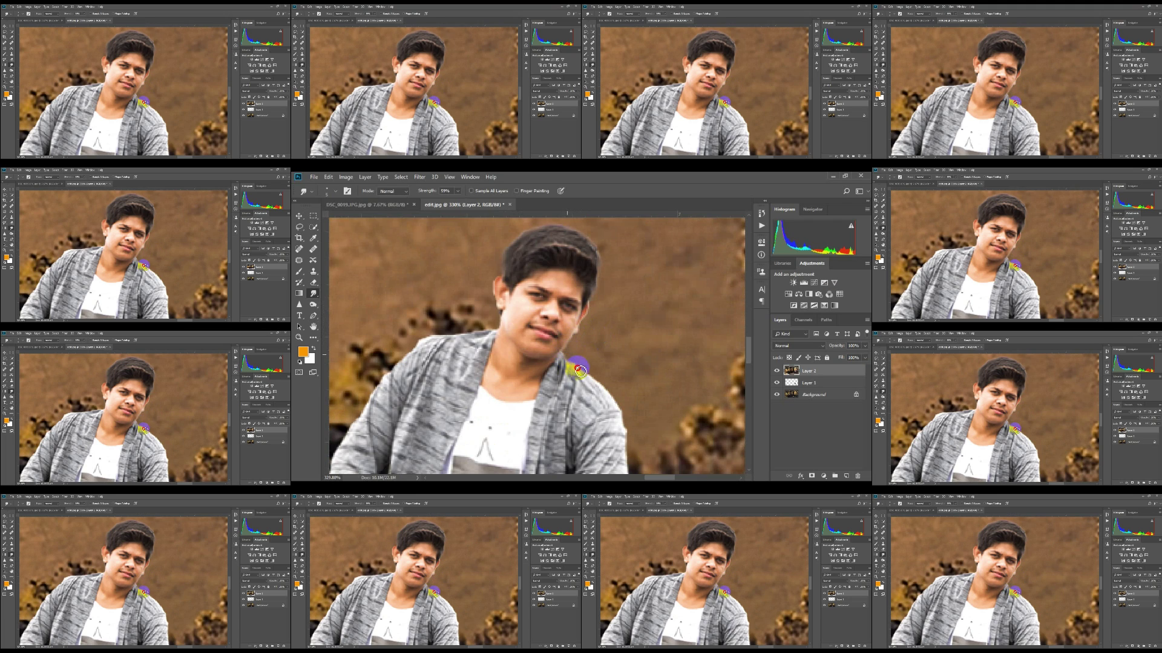
mouse_move(579, 369)
left_mouse_down()
mouse_move(626, 430)
mouse_move(630, 392)
mouse_move(693, 464)
mouse_move(682, 503)
mouse_move(700, 428)
left_mouse_up()
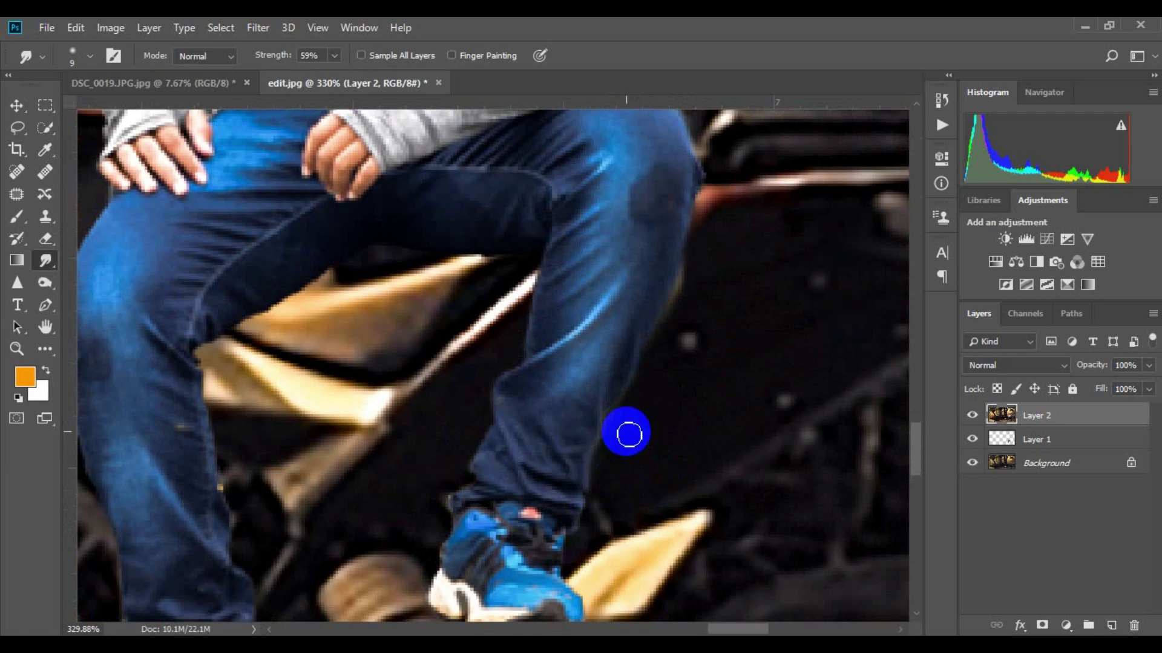
scroll(628, 434, "up", 2)
Step: Smudge the upper and lower jeans edges into the background
left_click_drag(532, 327, 489, 486)
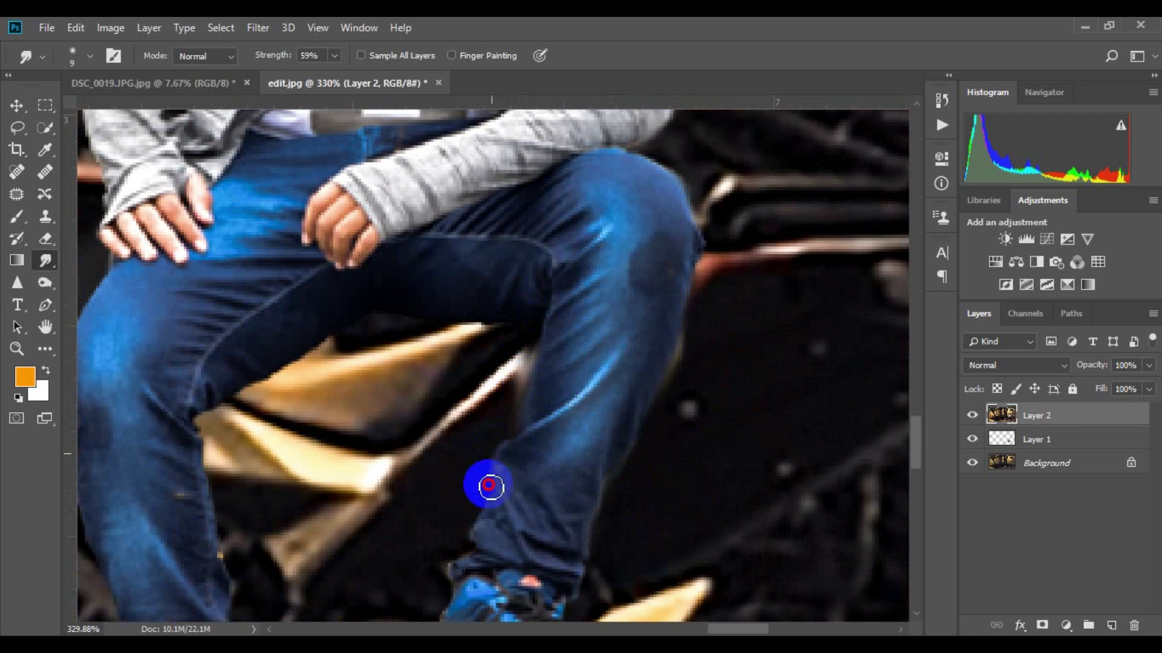
scroll(319, 446, "down", 3)
scroll(487, 467, "left", 5)
scroll(327, 443, "left", 1)
scroll(312, 400, "down", 3)
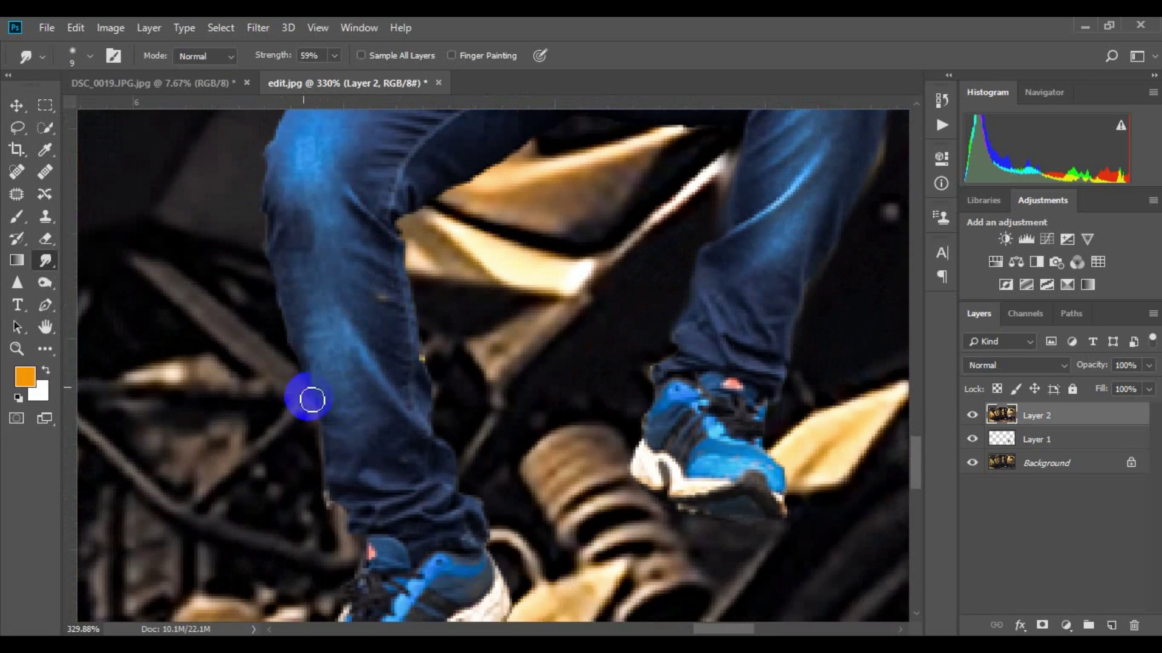
mouse_move(312, 399)
left_mouse_down()
mouse_move(329, 506)
mouse_move(369, 557)
left_mouse_up()
scroll(739, 446, "up", 1)
scroll(721, 446, "down", 10)
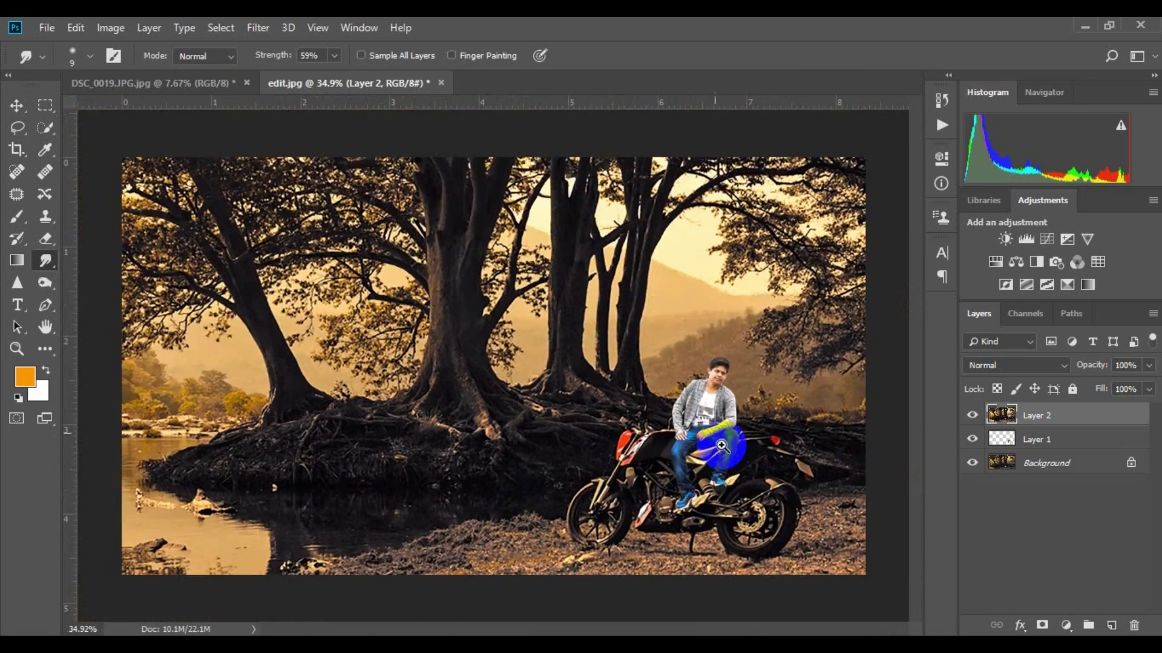
scroll(721, 446, "up", 1)
scroll(721, 436, "up", 1)
scroll(721, 427, "up", 1)
scroll(722, 418, "up", 1)
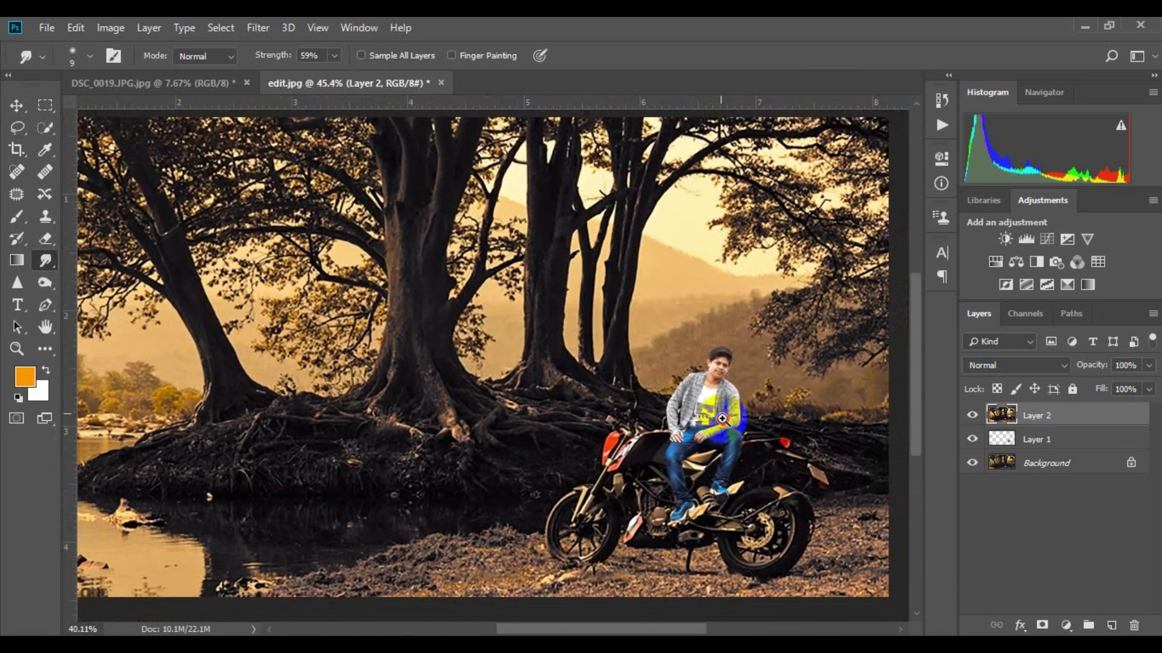
scroll(722, 418, "down", 2)
scroll(760, 474, "up", 1)
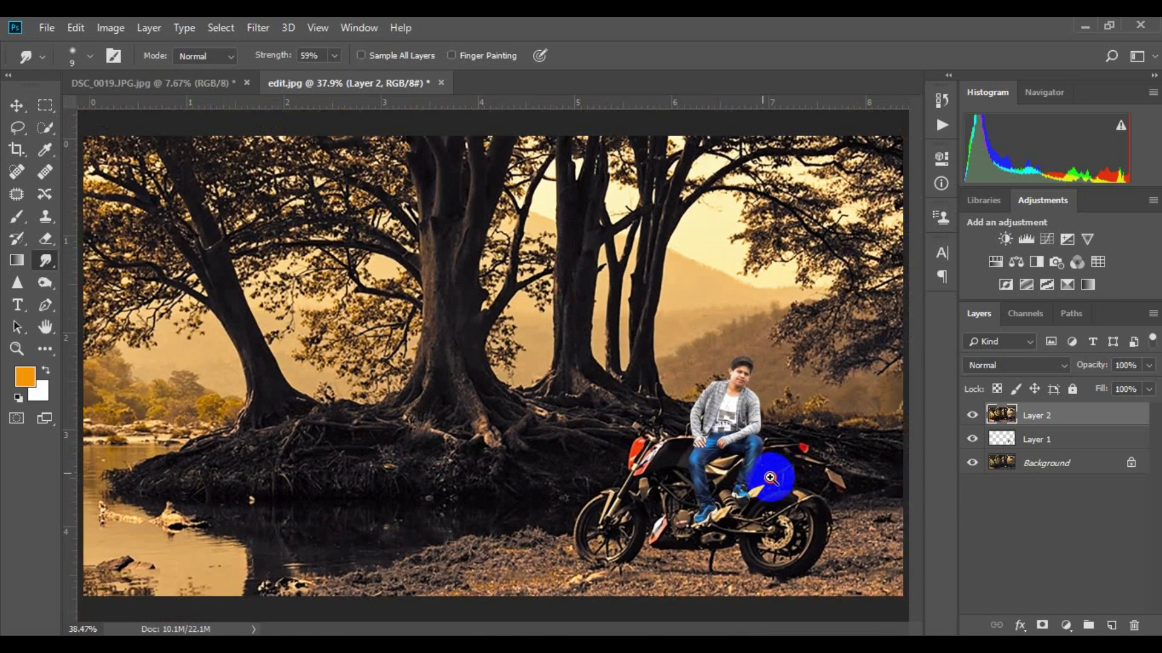
scroll(772, 474, "up", 1)
Step: Add a new layer and paint a small soft orange glow with a white core
left_click(1112, 629)
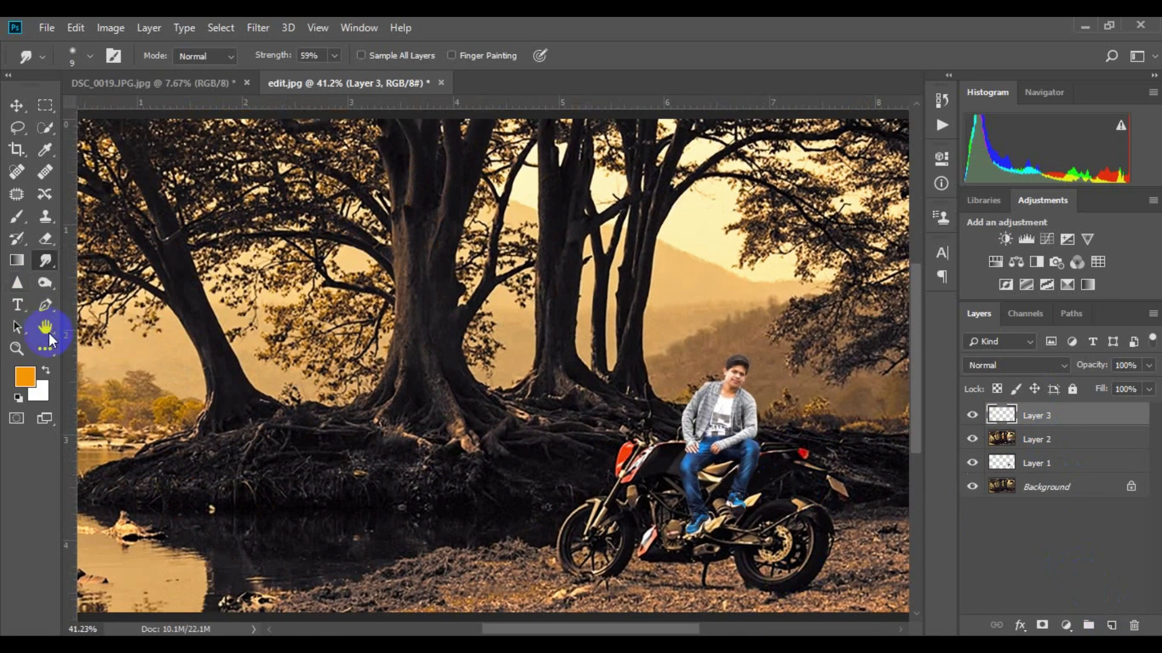
left_click(25, 380)
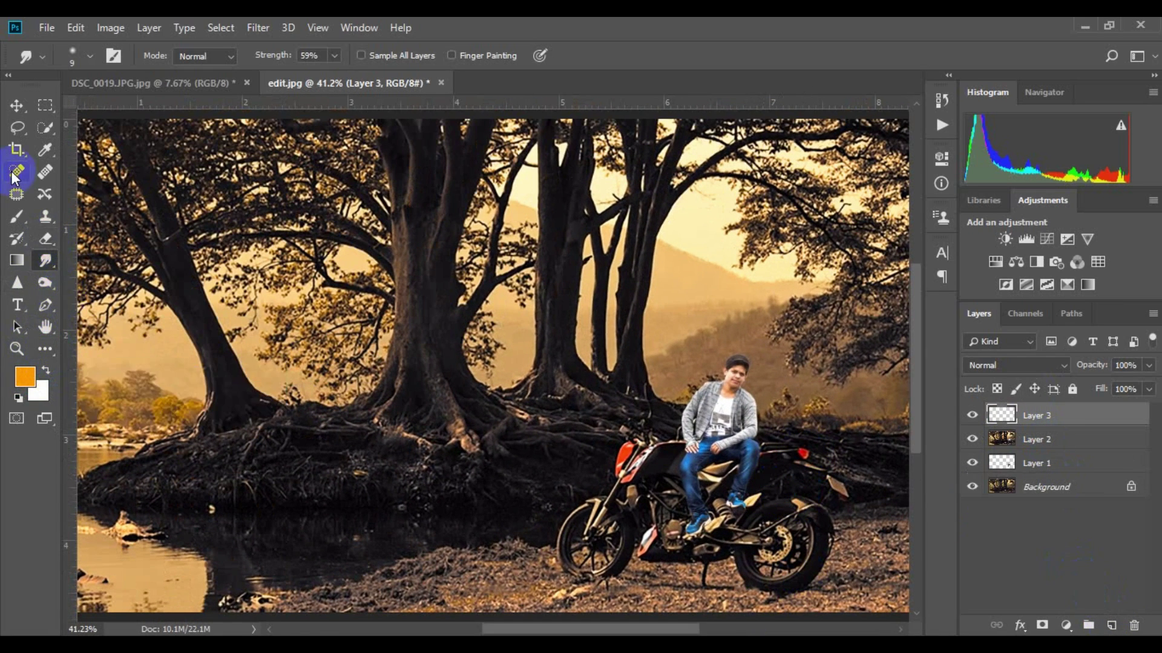
left_click(17, 216)
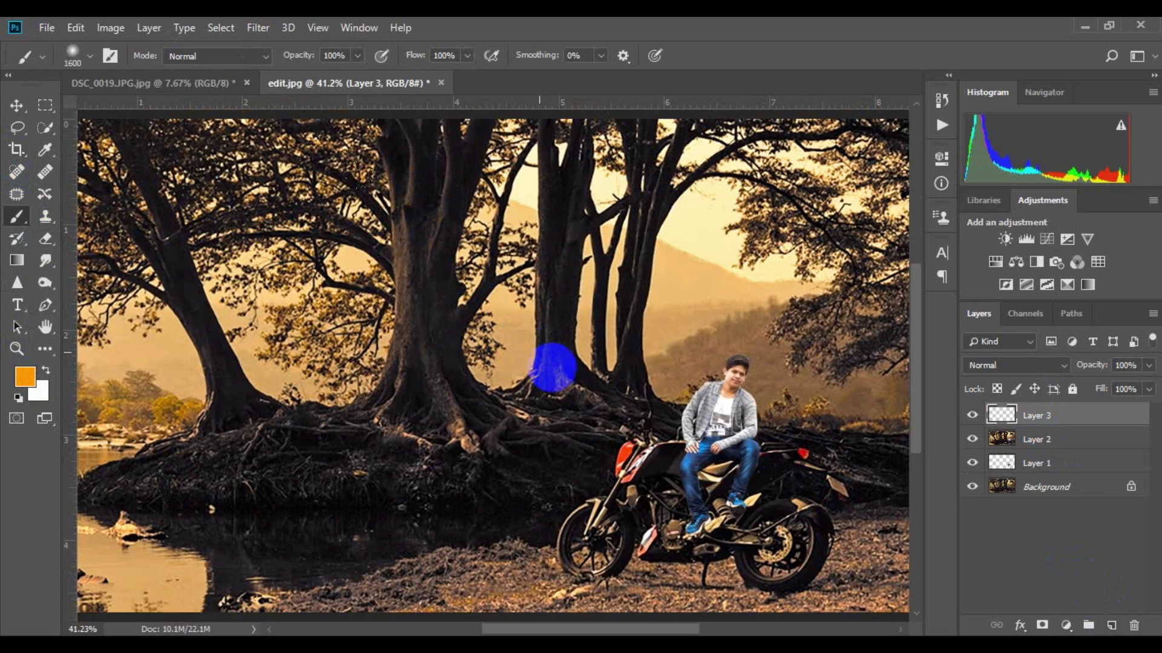
key("bracketleft")
key("bracketleft")
key("bracketleft")
key("bracketleft")
left_click(551, 436)
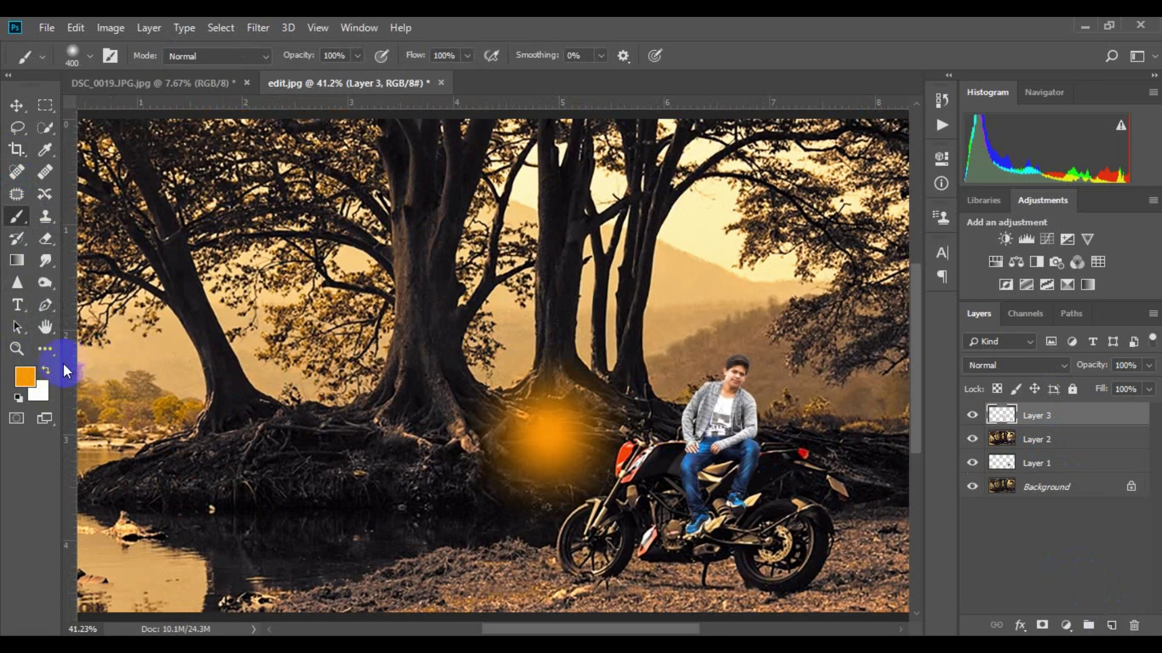
left_click(46, 370)
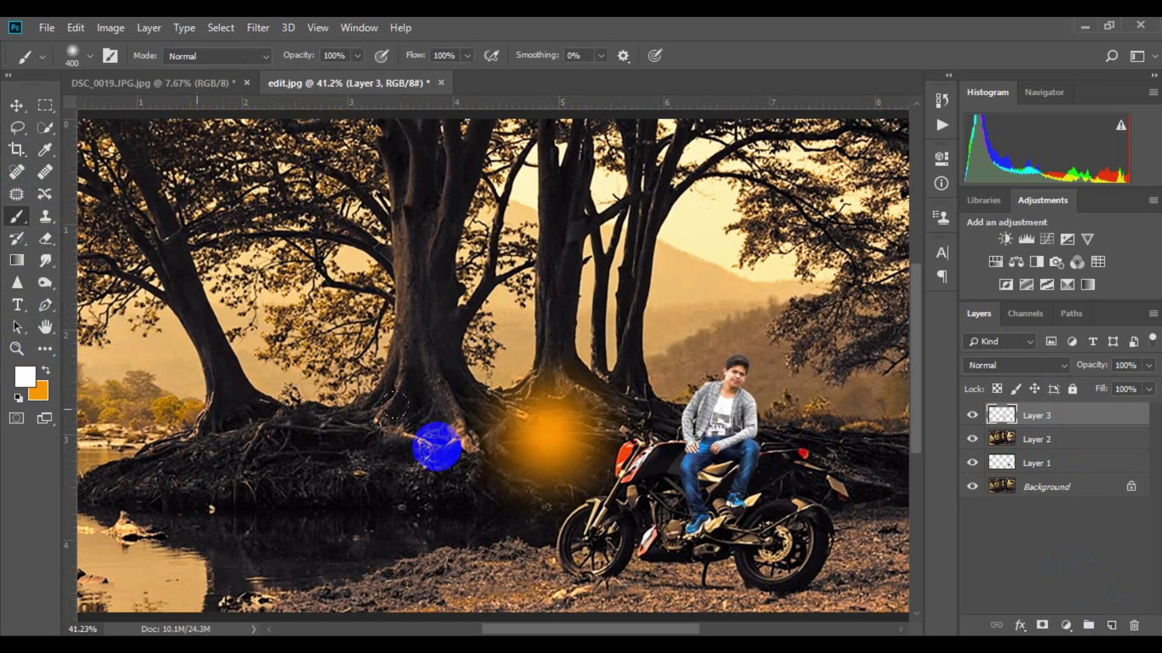
left_click(547, 436)
Step: Change the glow layer's blend mode, then scale and place the red glow over the tail light
left_click(1017, 366)
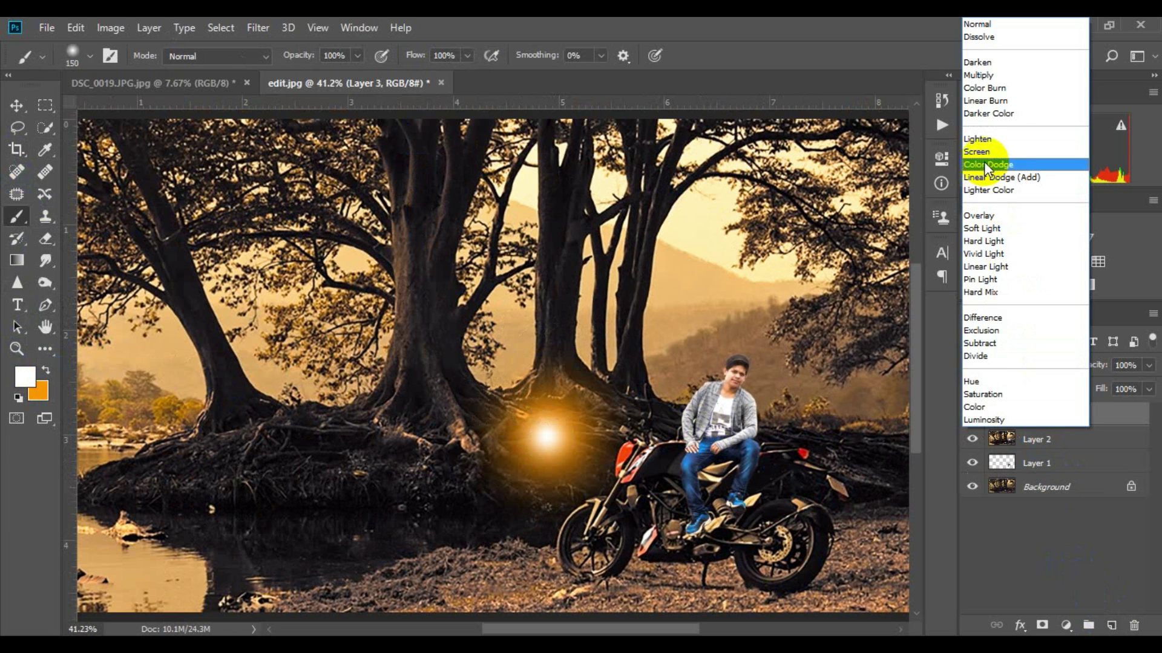
left_click(986, 156)
key("ctrl+t")
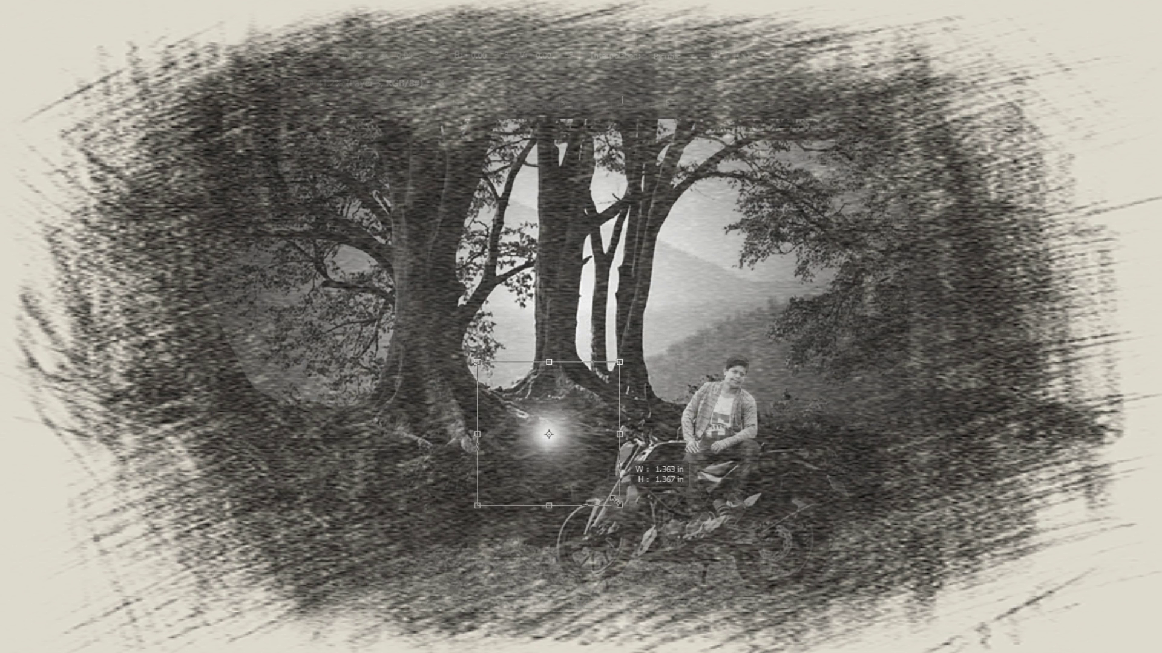
left_click_drag(645, 548, 599, 503)
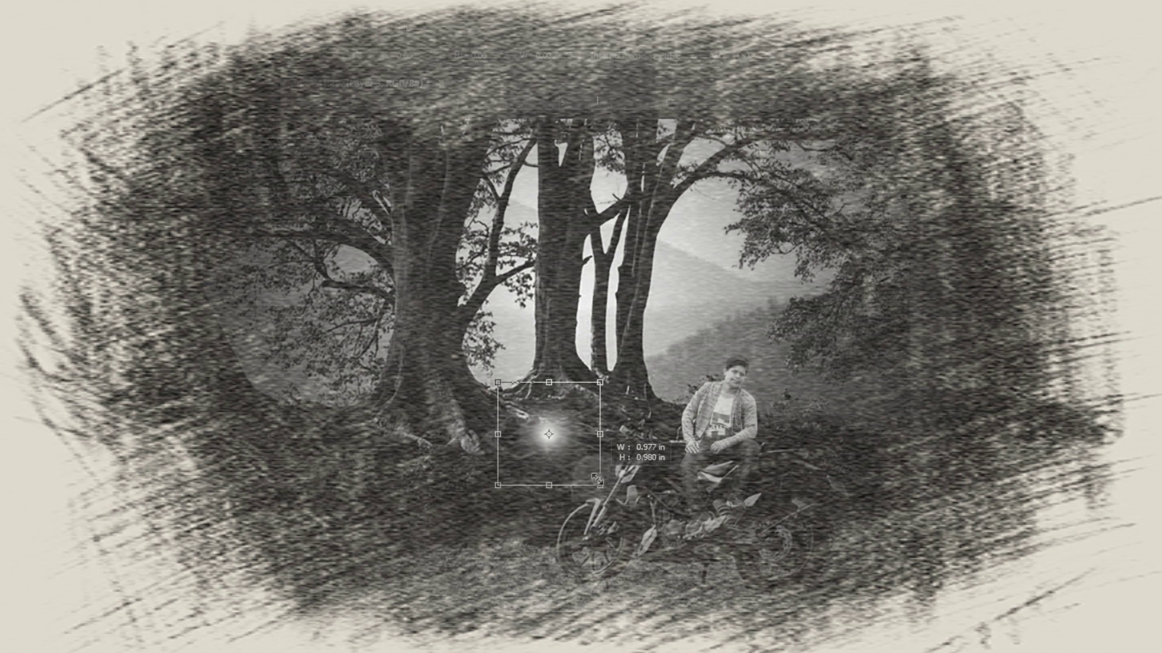
left_click_drag(549, 434, 824, 464)
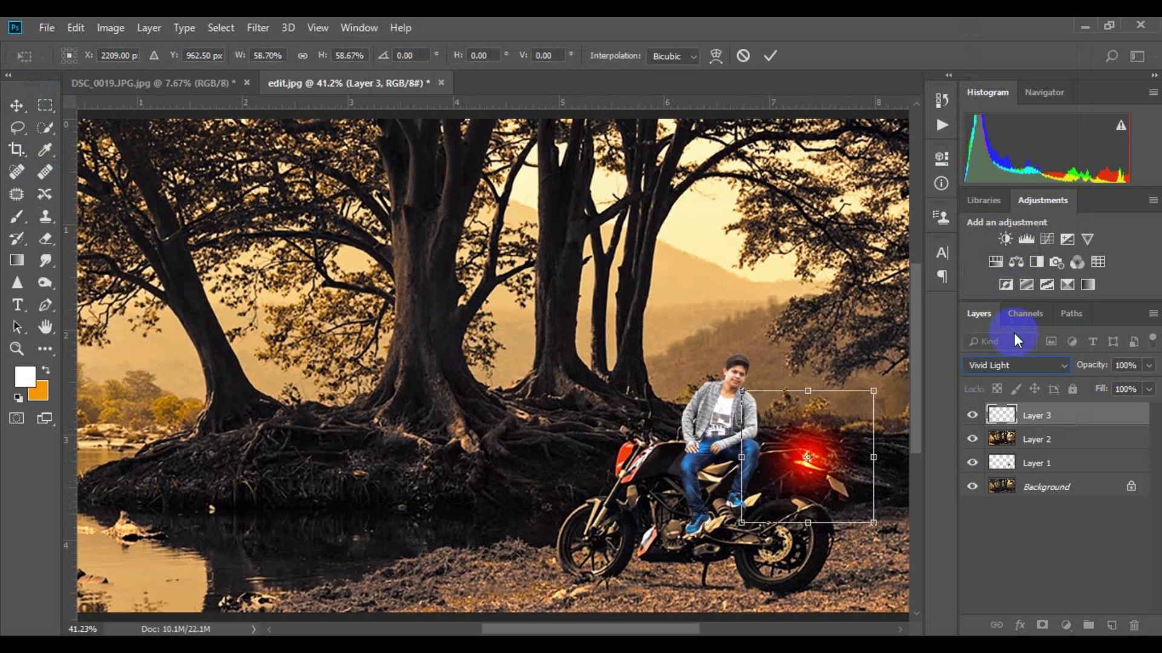
left_click_drag(819, 463, 817, 460)
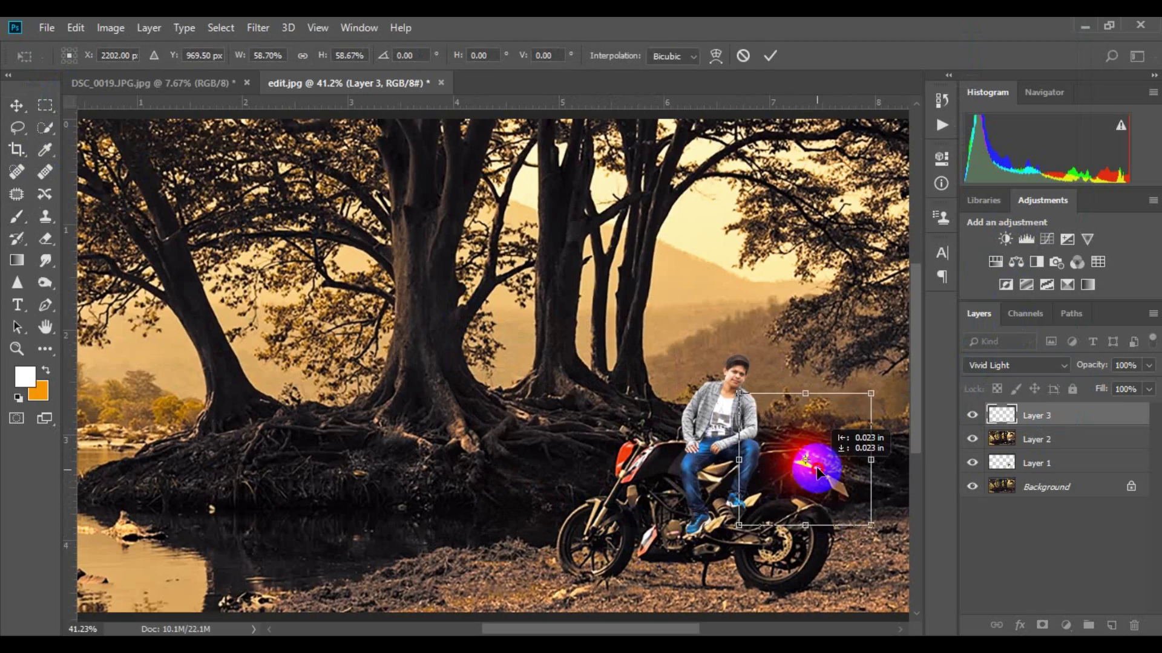
left_click_drag(879, 526, 875, 498)
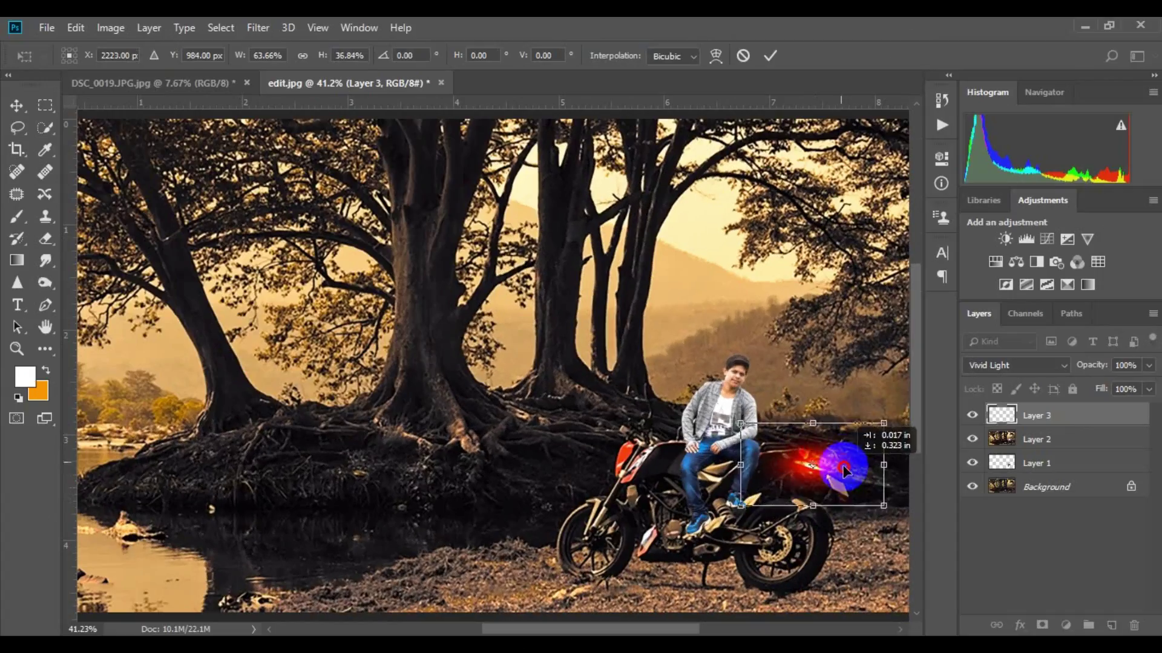
left_click_drag(837, 437, 840, 462)
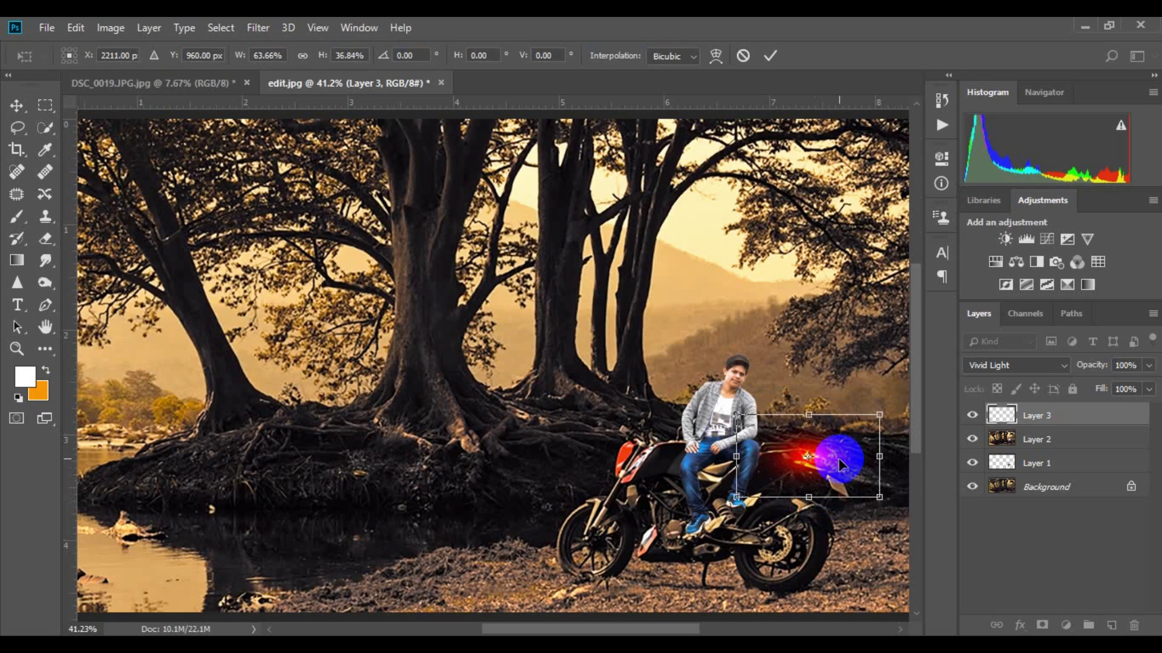
left_click(770, 55)
Step: Return to the Brush tool and adjust the zoom
key("b")
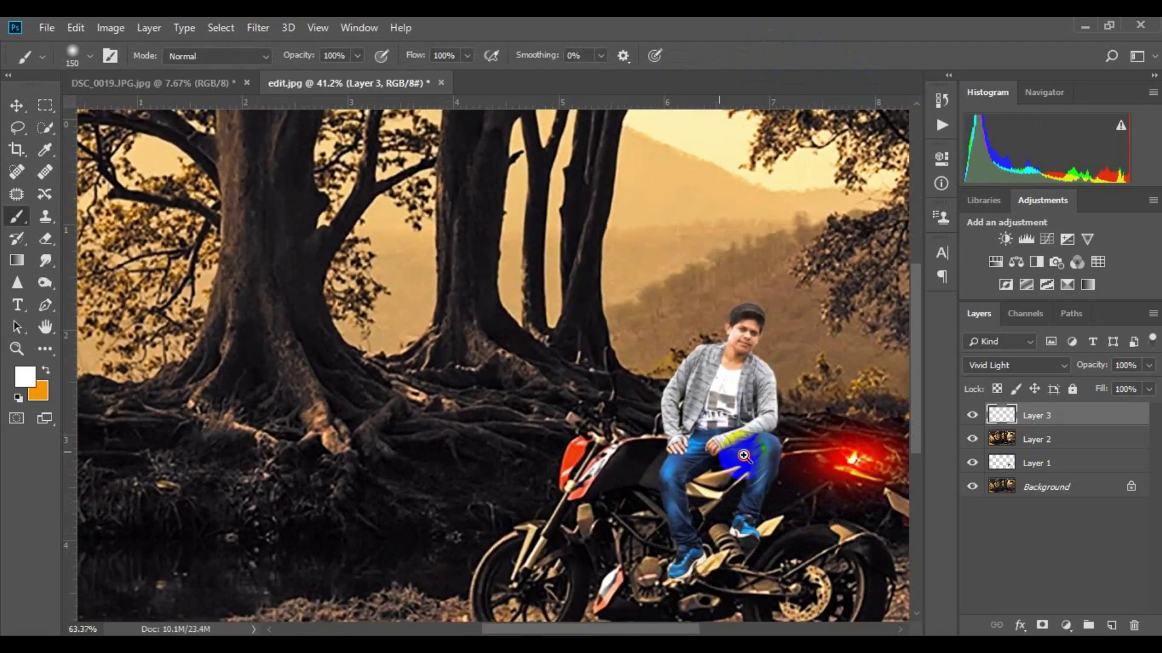
scroll(720, 419, "down", 2, "alt")
scroll(719, 419, "up", 2)
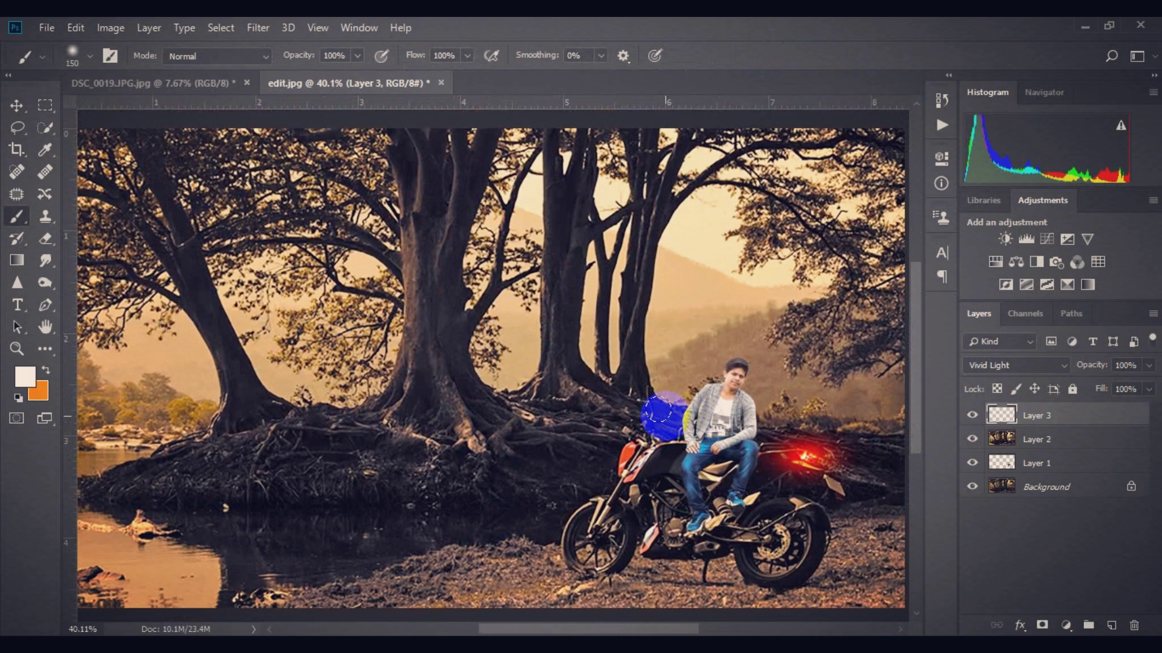
scroll(666, 461, "down", 1)
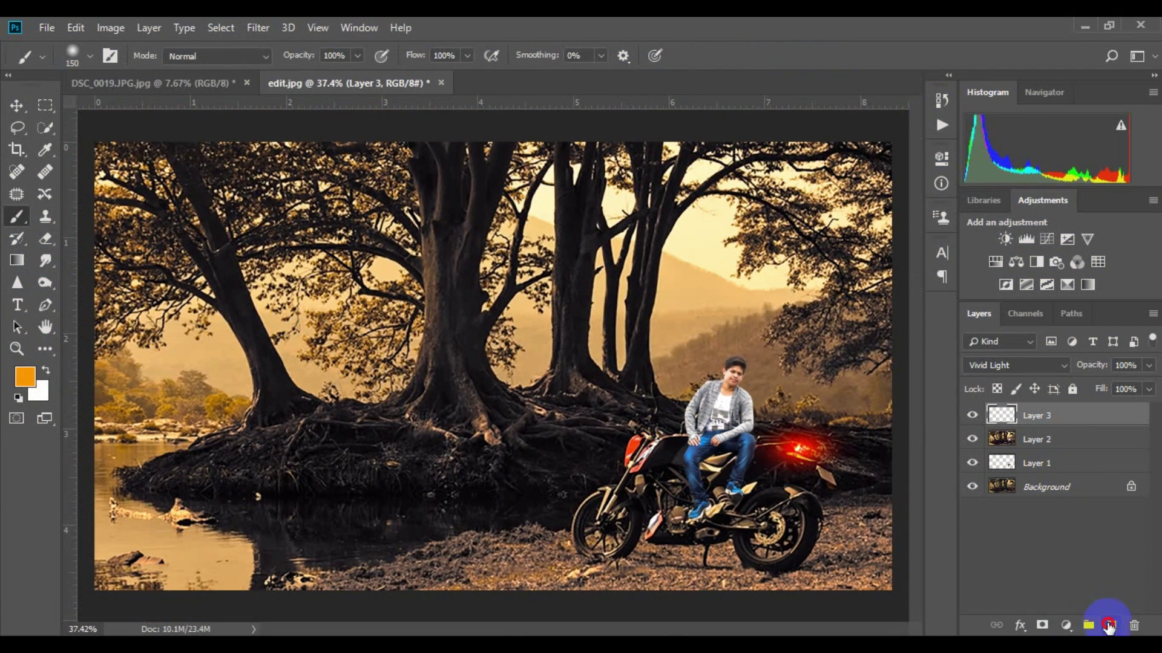
Step: Add a new layer and paint an orange dot with a white core near the central tree
left_click(1109, 626)
left_click(447, 413)
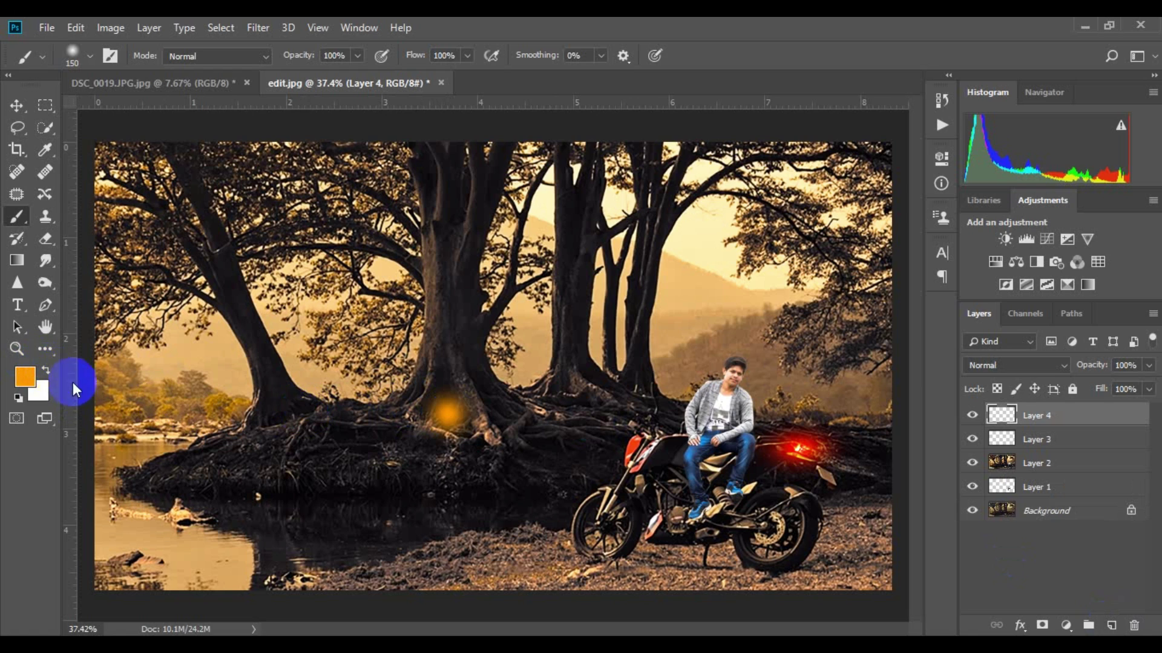
key("x")
left_click(446, 412)
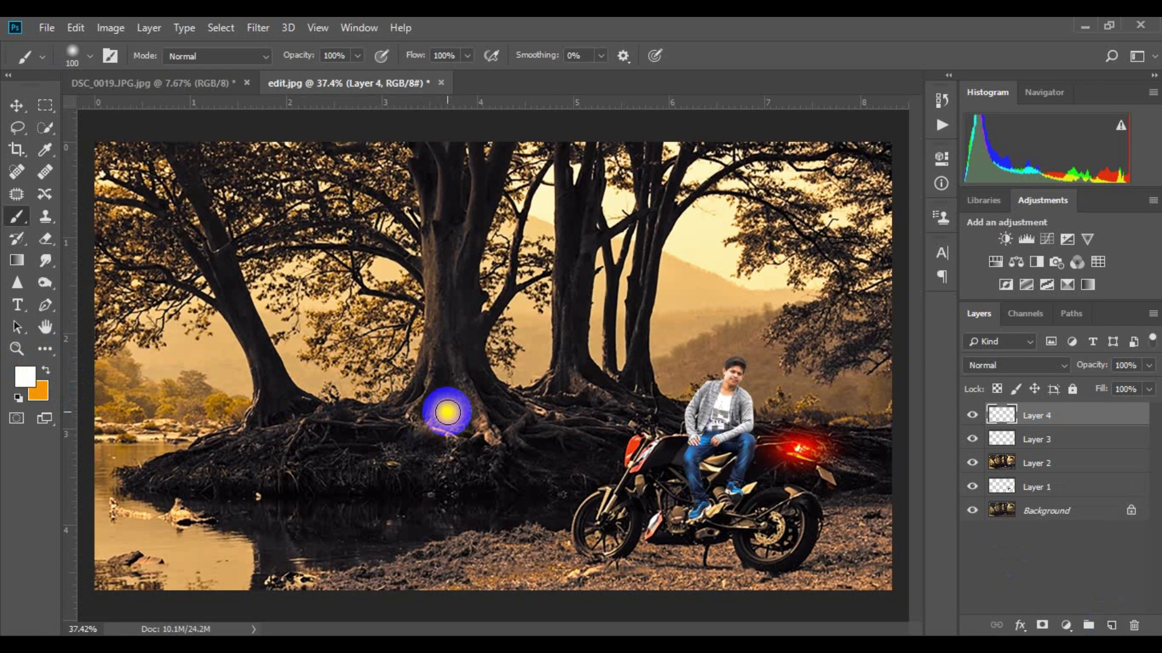
left_click(345, 374)
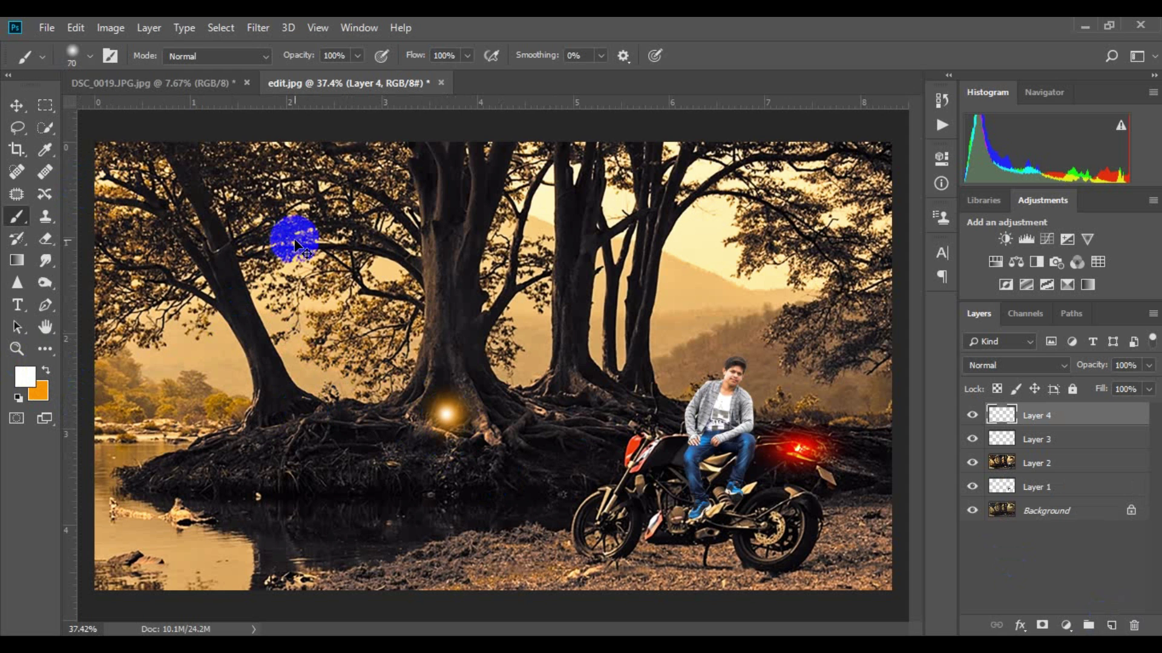
Step: Set the glow layer to Screen and enlarge it into a large sun glow among the trees
key("ctrl+t")
left_click(992, 365)
left_click(977, 151)
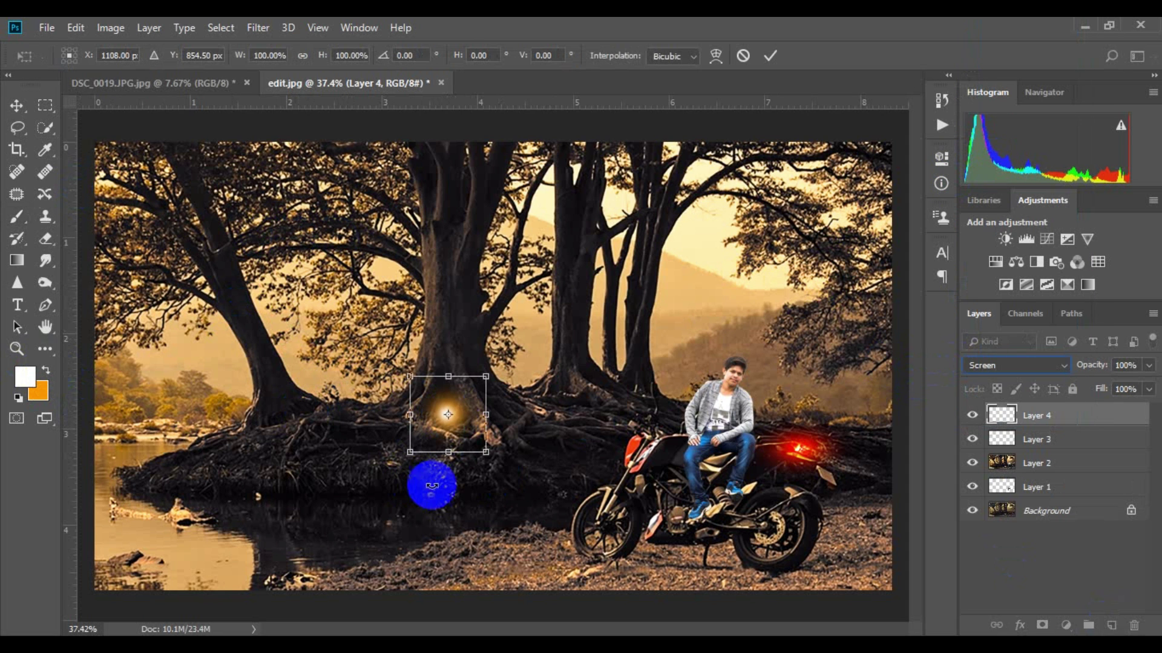
mouse_move(486, 451)
left_mouse_down()
mouse_move(752, 622)
mouse_move(630, 493)
mouse_move(522, 230)
mouse_move(391, 258)
left_mouse_up()
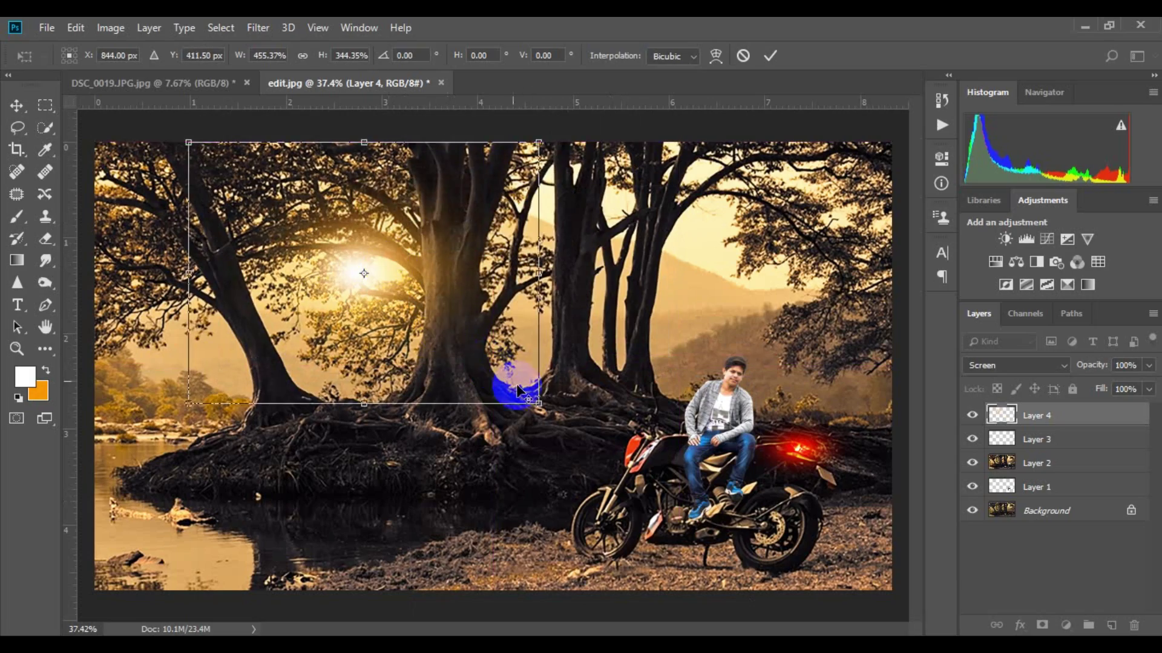
mouse_move(512, 385)
left_mouse_down()
mouse_move(576, 493)
mouse_move(545, 442)
mouse_move(391, 295)
left_mouse_up()
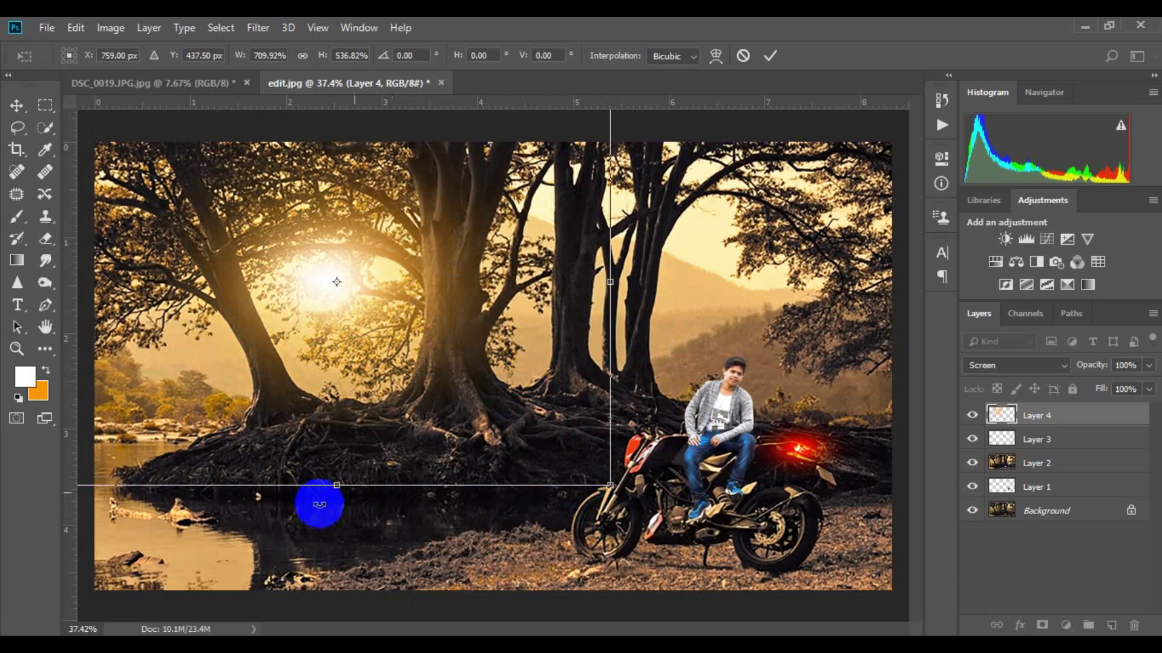
left_click_drag(318, 501, 340, 553)
left_click_drag(372, 369, 357, 303)
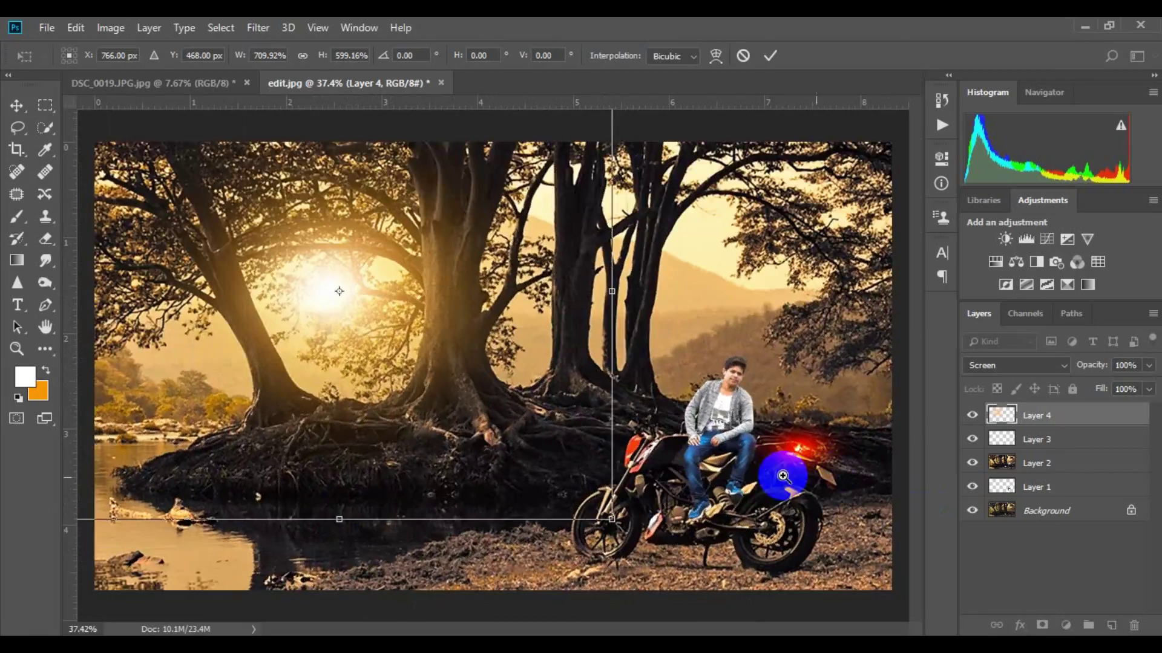
scroll(732, 427, "up", 1)
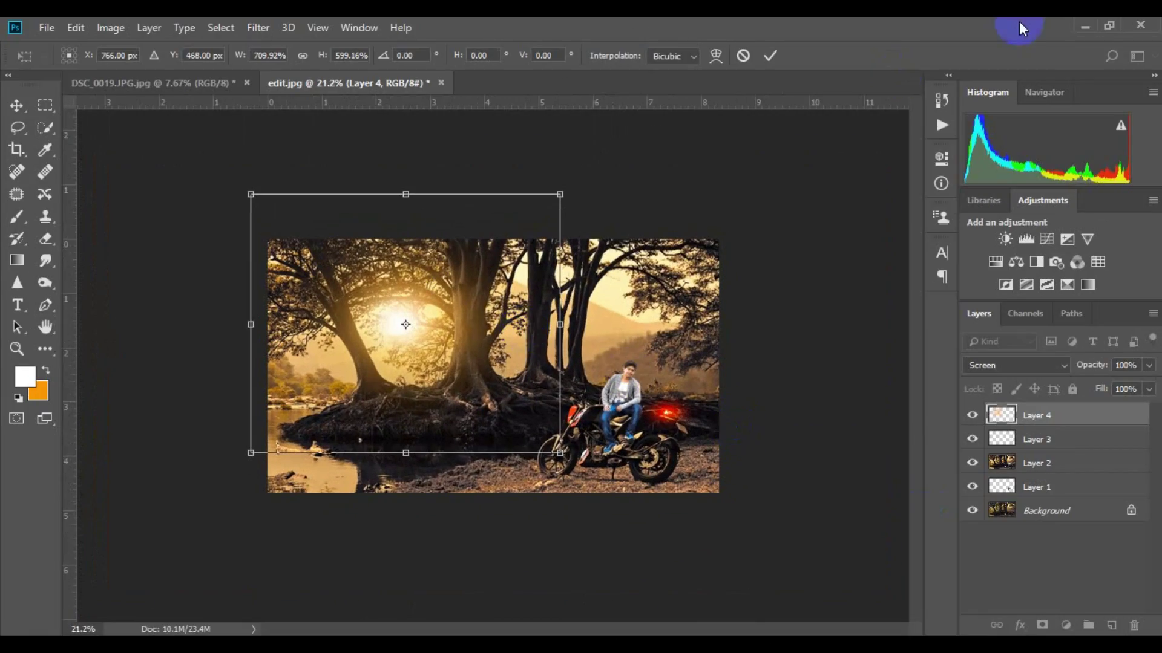
left_click(770, 57)
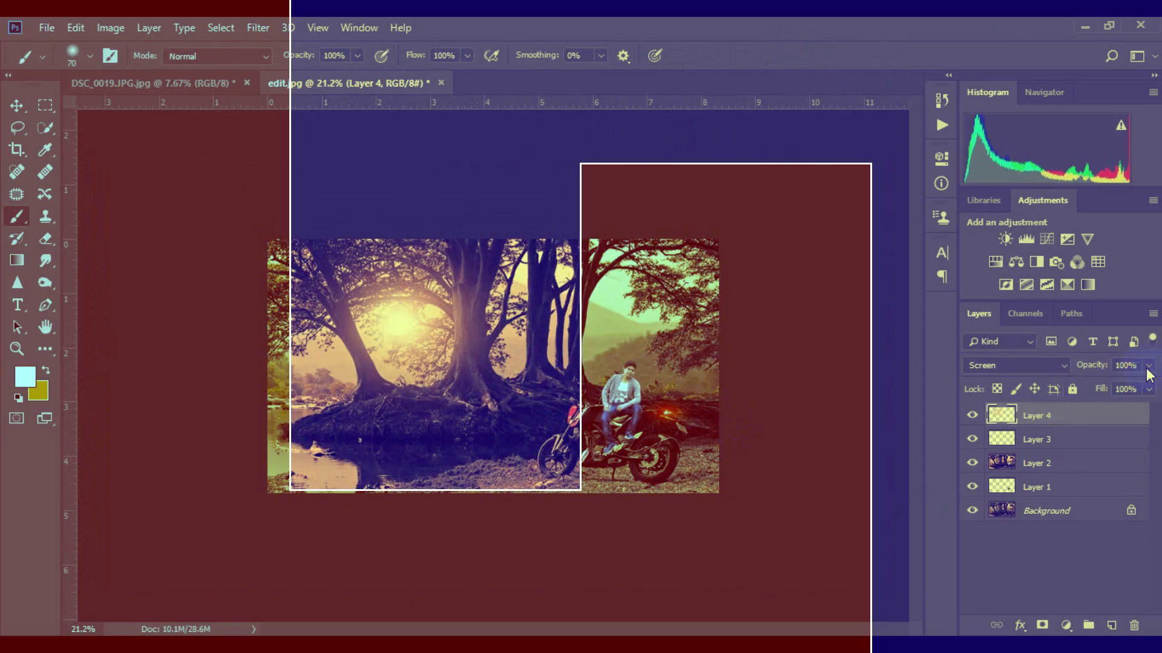
Step: Lower the sun glow to 97% opacity and move it right toward the rider
left_click_drag(1141, 385, 1138, 387)
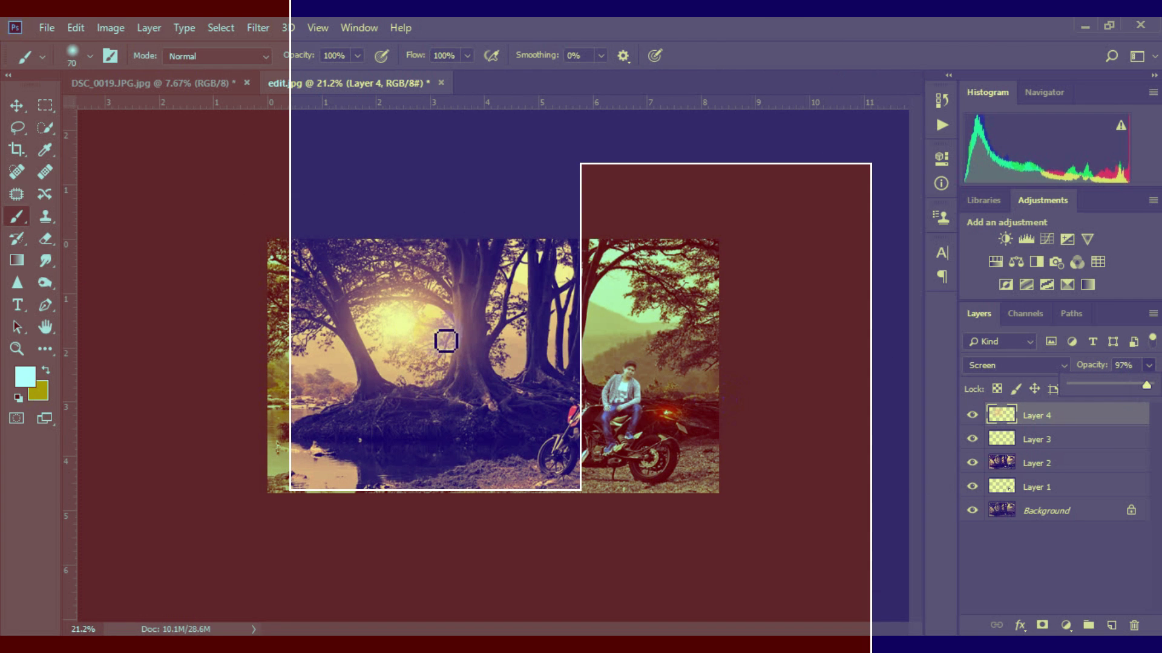
key("ctrl+t")
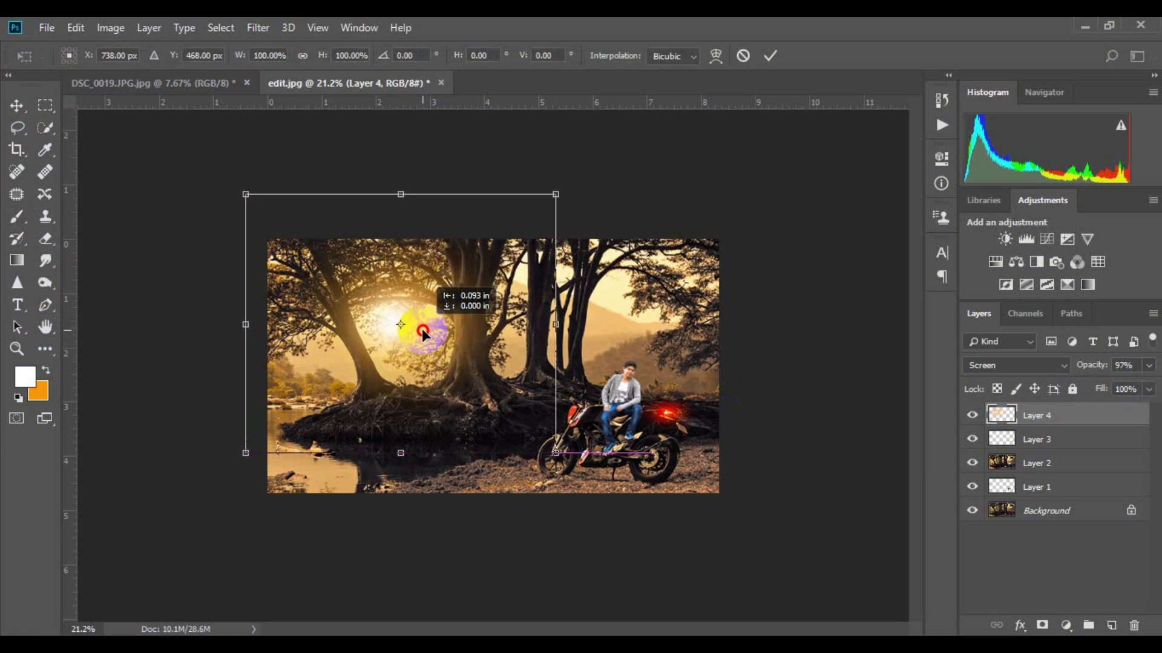
mouse_move(423, 329)
left_mouse_down()
mouse_move(685, 350)
mouse_move(640, 312)
mouse_move(421, 332)
mouse_move(630, 321)
left_mouse_up()
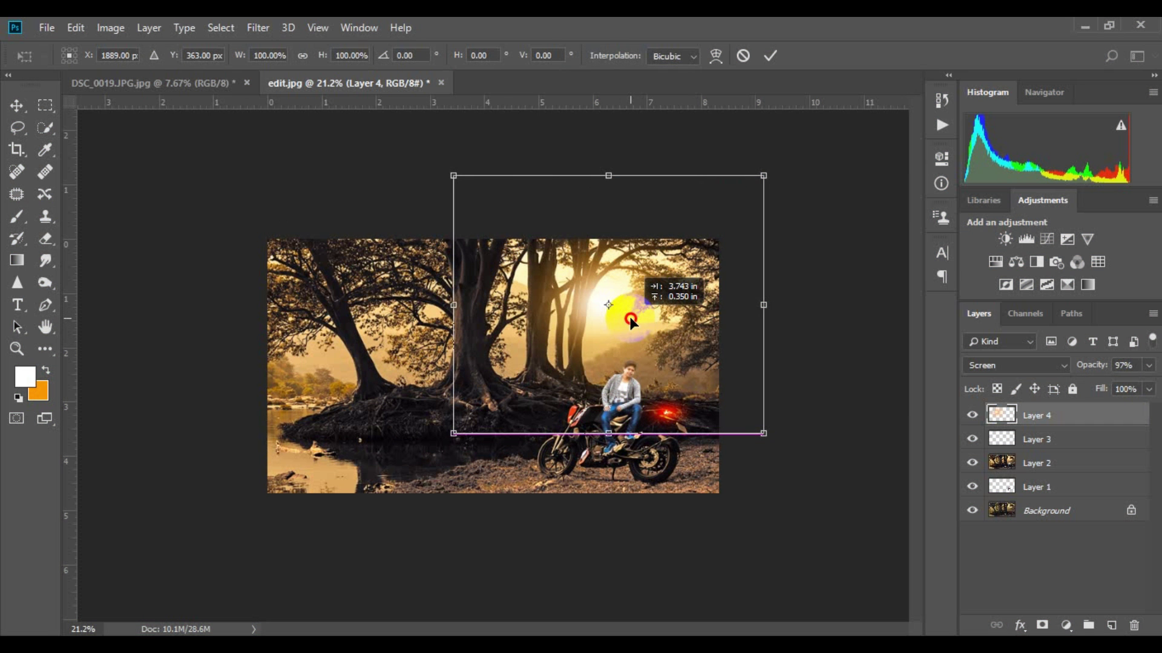
left_click_drag(629, 317, 641, 319)
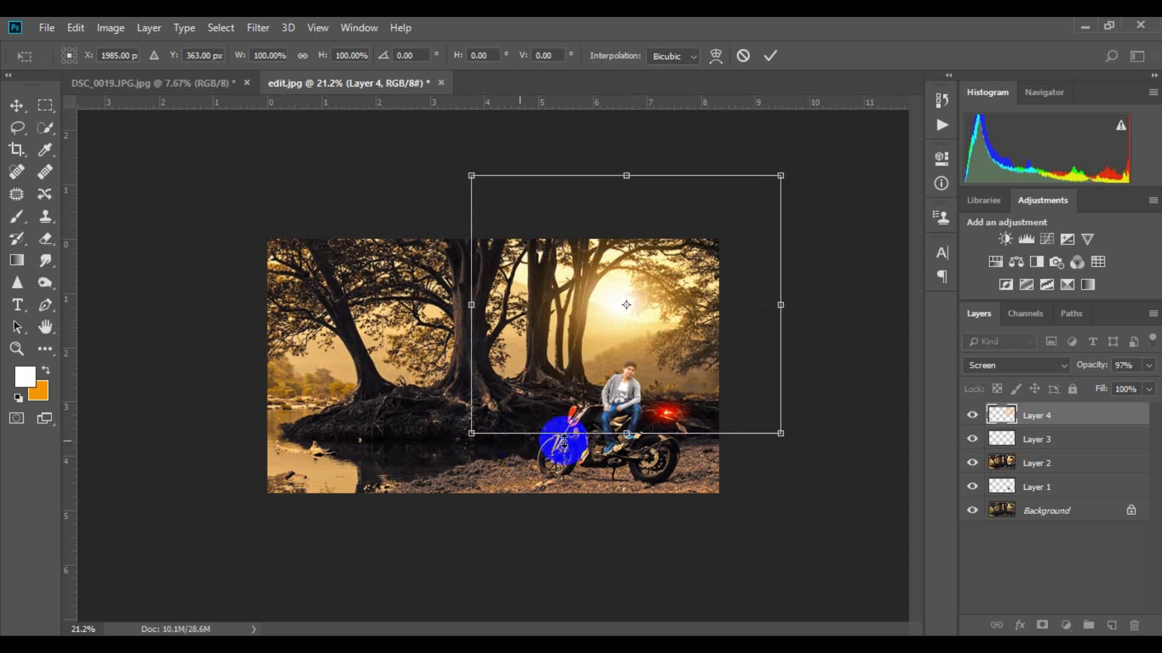
Step: Commit the sun glow's position, zoom in, and stamp all visible layers into Layer 5
left_click(770, 55)
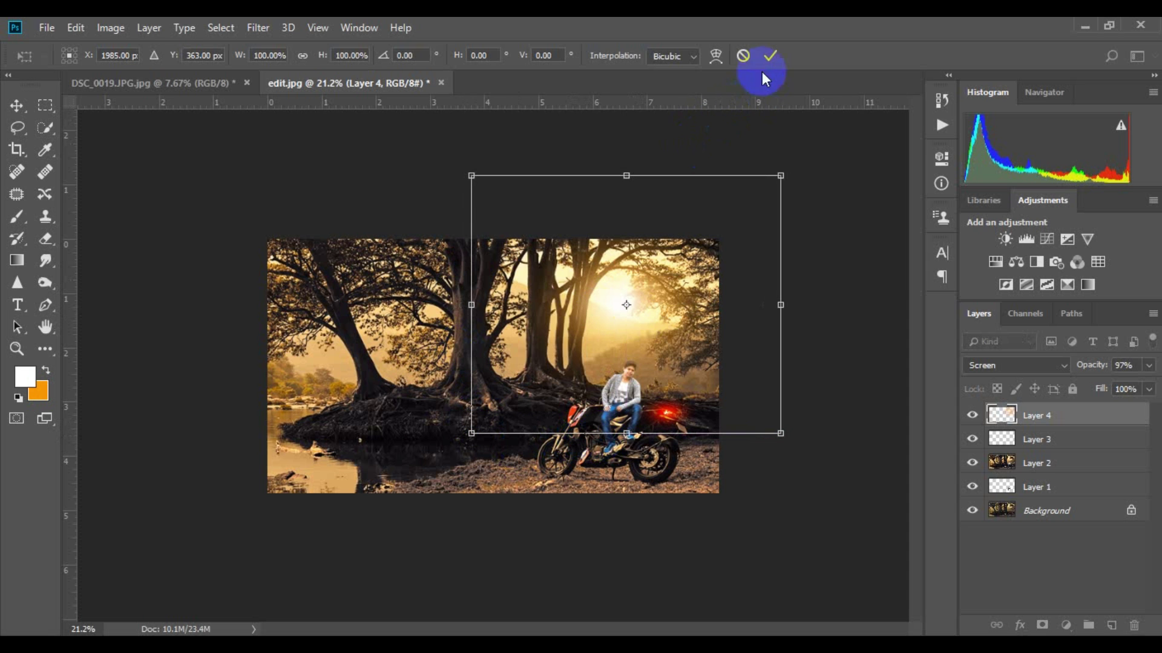
key("b")
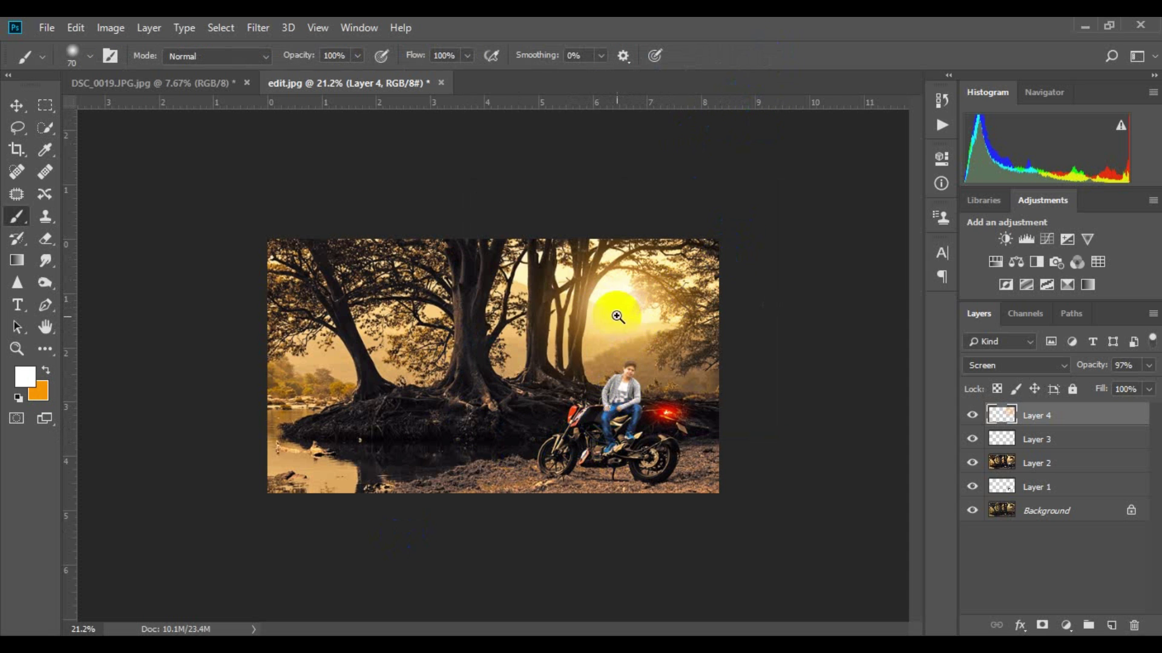
left_click(624, 332)
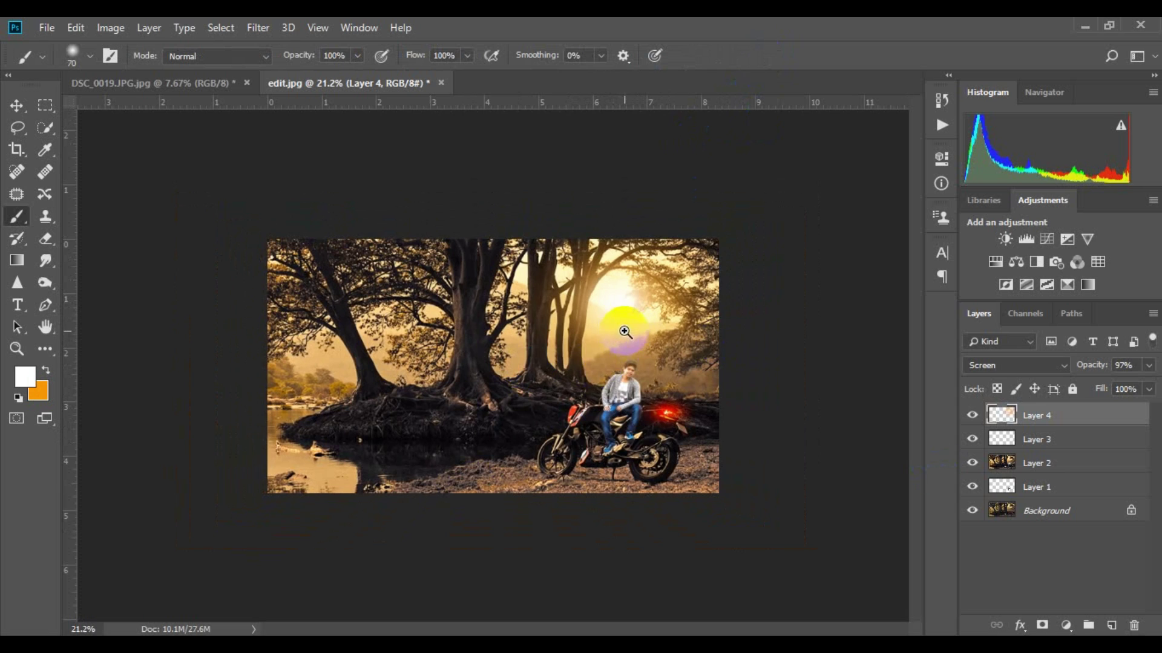
left_click_drag(624, 332, 661, 350)
left_click_drag(606, 375, 678, 401)
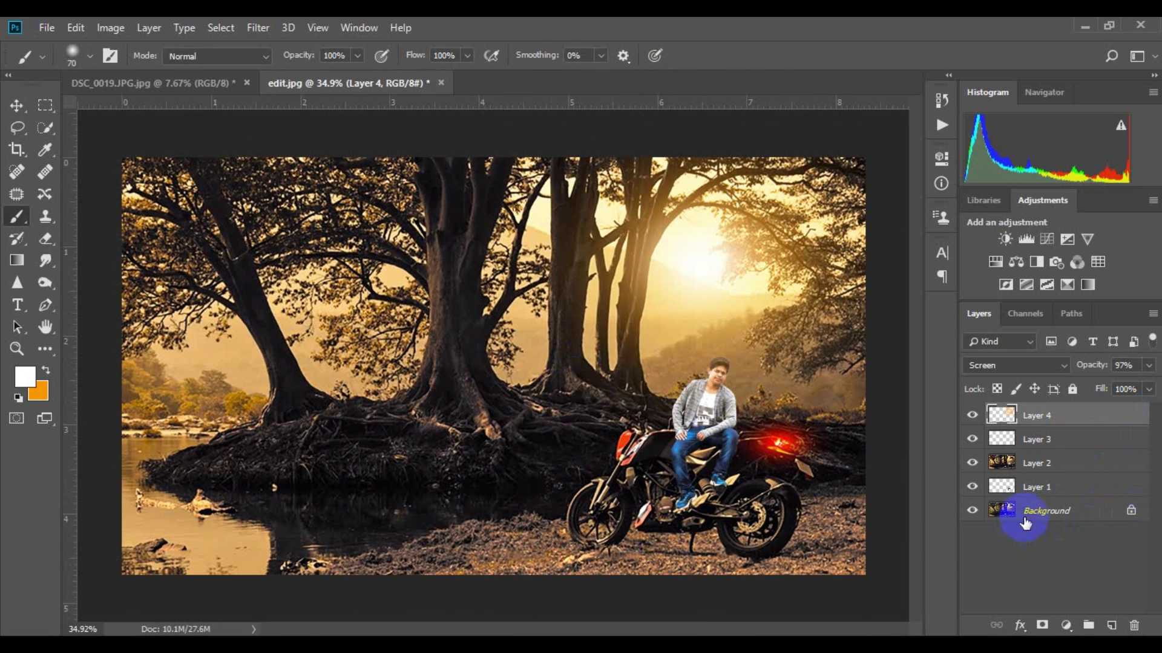
key("ctrl+shift+alt+e")
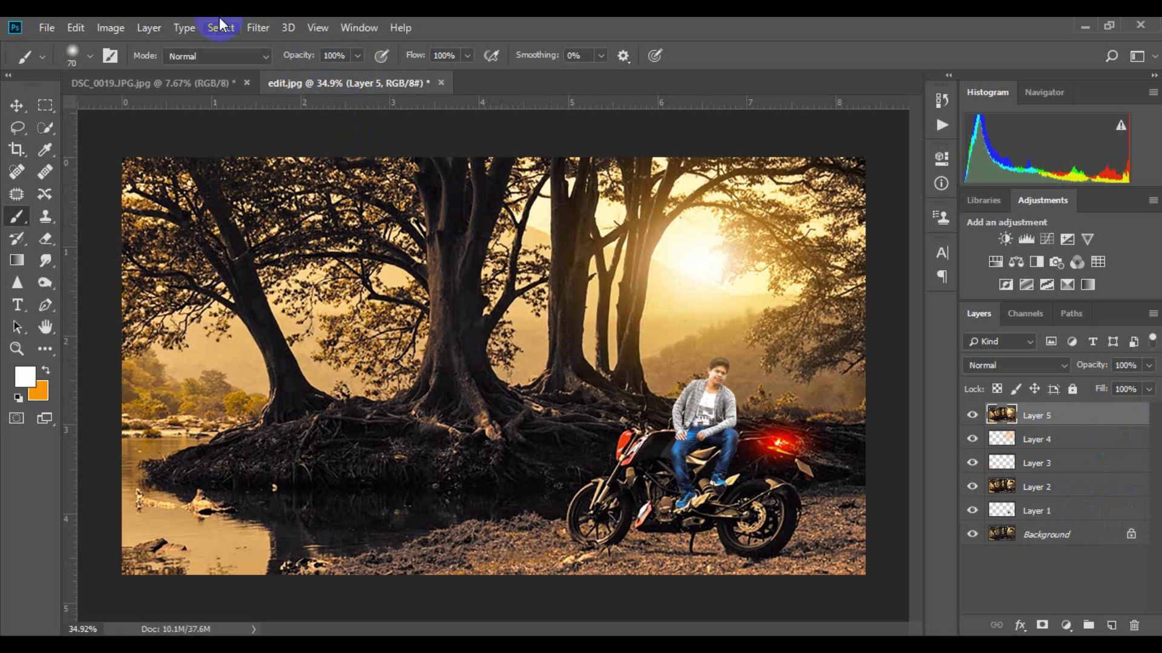
Step: In Camera Raw on Layer 5, set exposure -0.35, cool the white balance and reduce vibrance
left_click(258, 28)
left_click(297, 127)
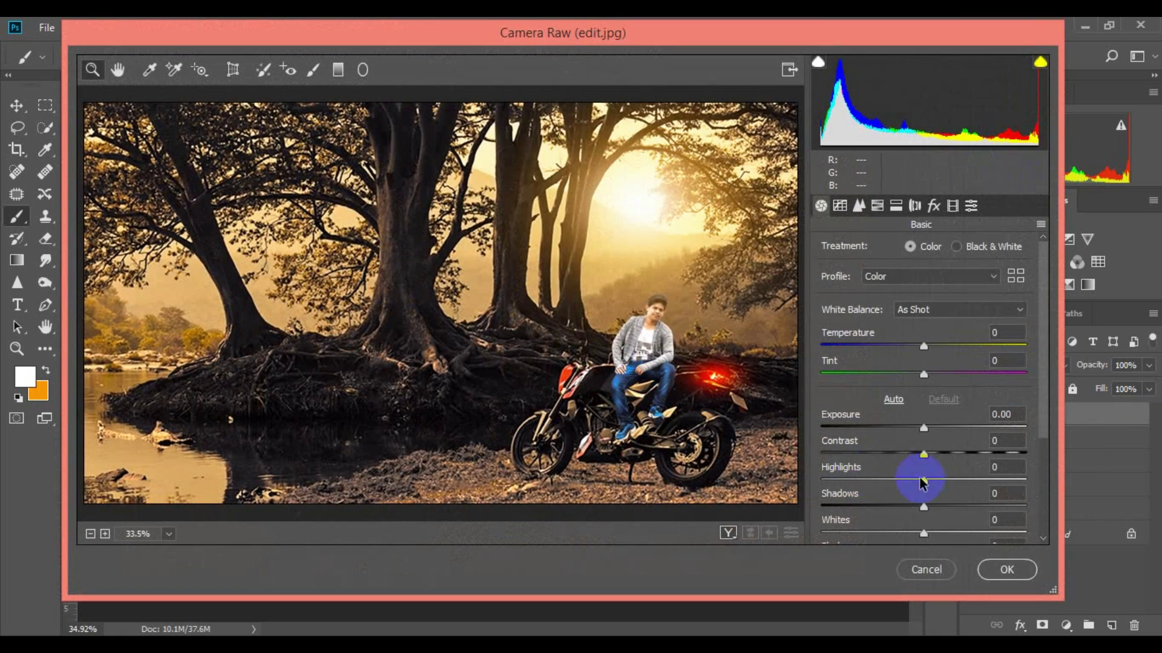
left_click(916, 427)
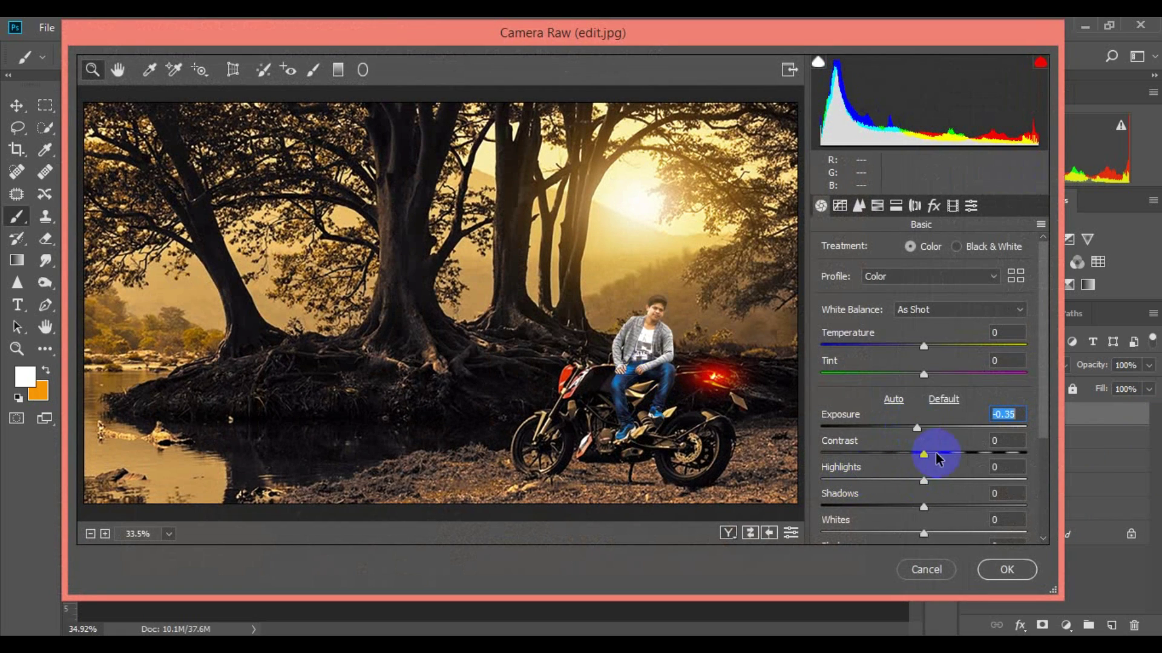
scroll(936, 458, "down", 1)
left_click_drag(923, 466, 894, 466)
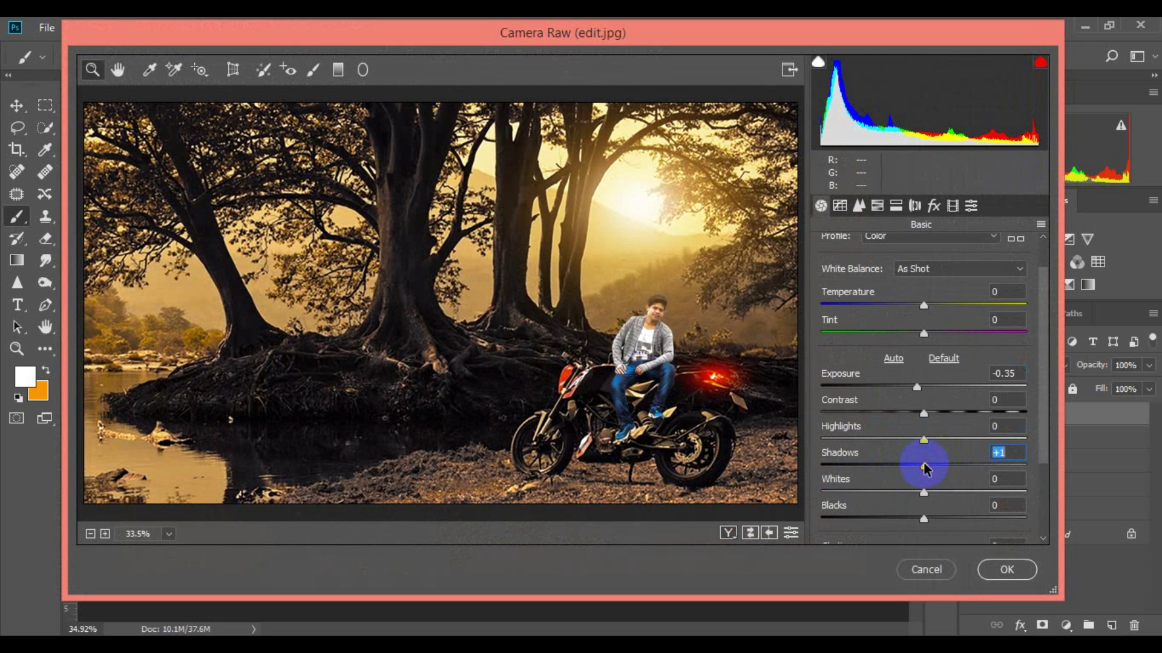
left_click_drag(924, 306, 922, 307)
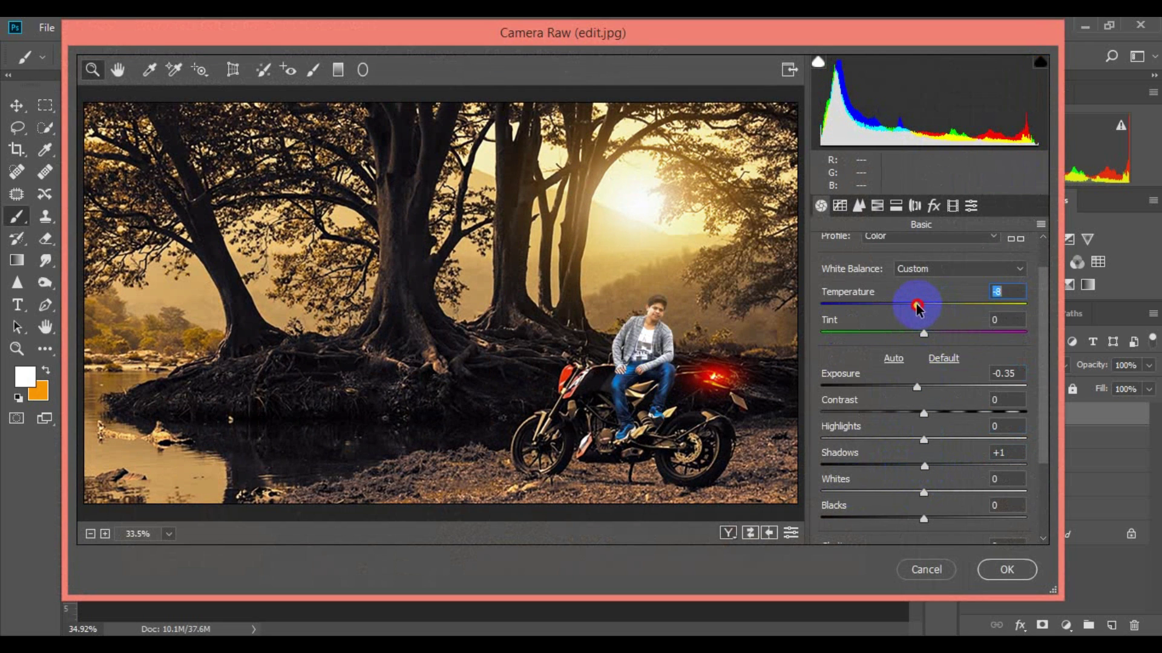
scroll(925, 471, "down", 3)
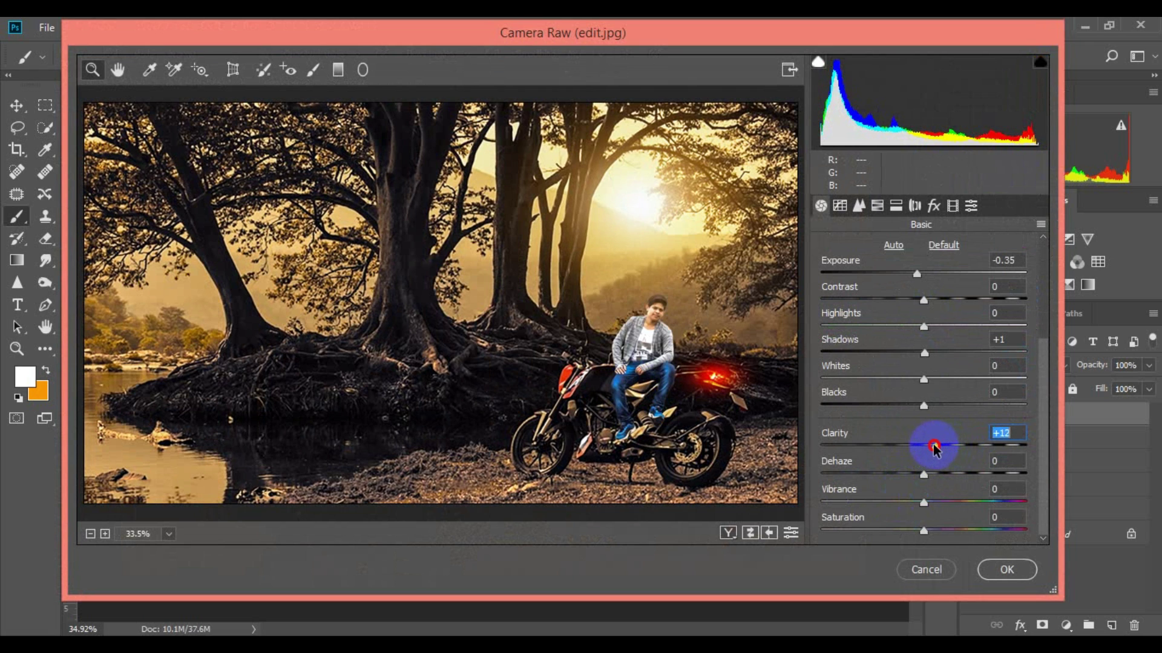
left_click(924, 502)
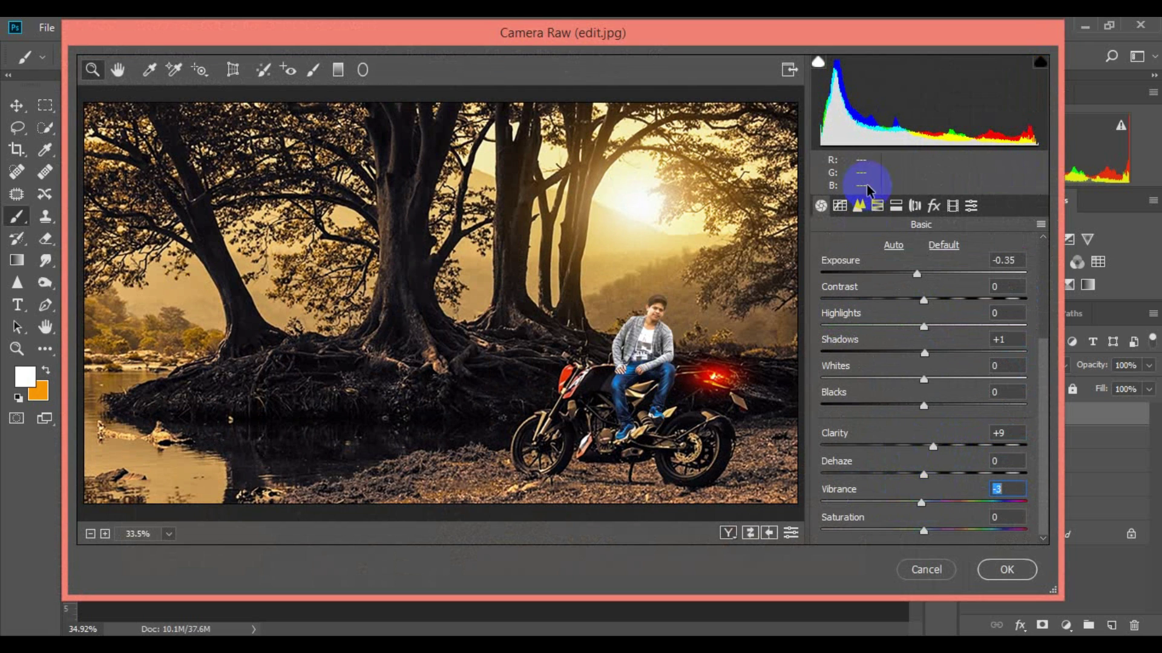
Step: Add grain 35 and a Highlight Priority vignette (amount -20, feather 99, highlights 48), then apply
left_click(933, 205)
left_click(893, 283)
left_click(894, 426)
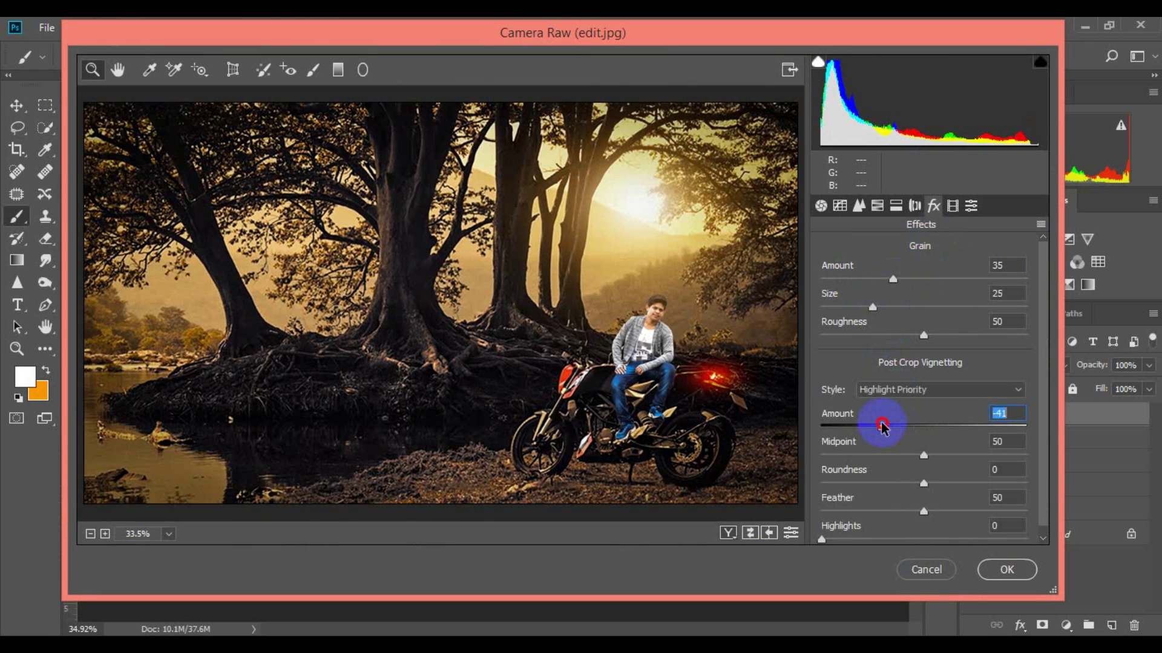
mouse_move(905, 455)
left_mouse_down()
mouse_move(877, 455)
mouse_move(988, 483)
left_mouse_up()
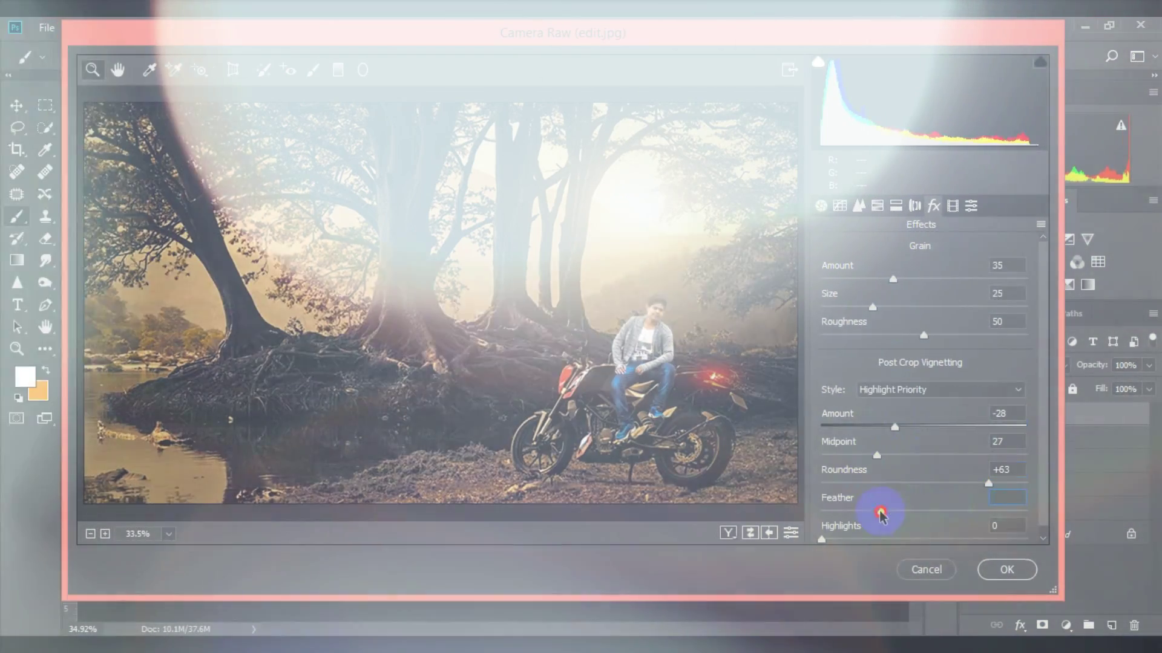
left_click_drag(923, 511, 1025, 512)
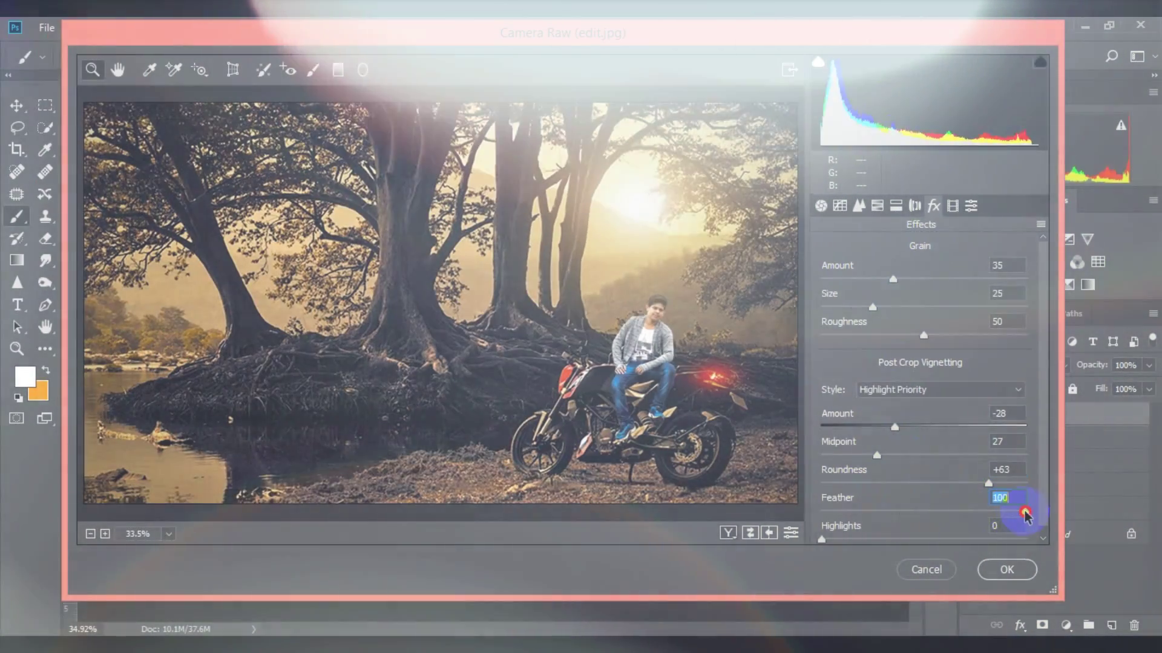
left_click_drag(821, 539, 920, 539)
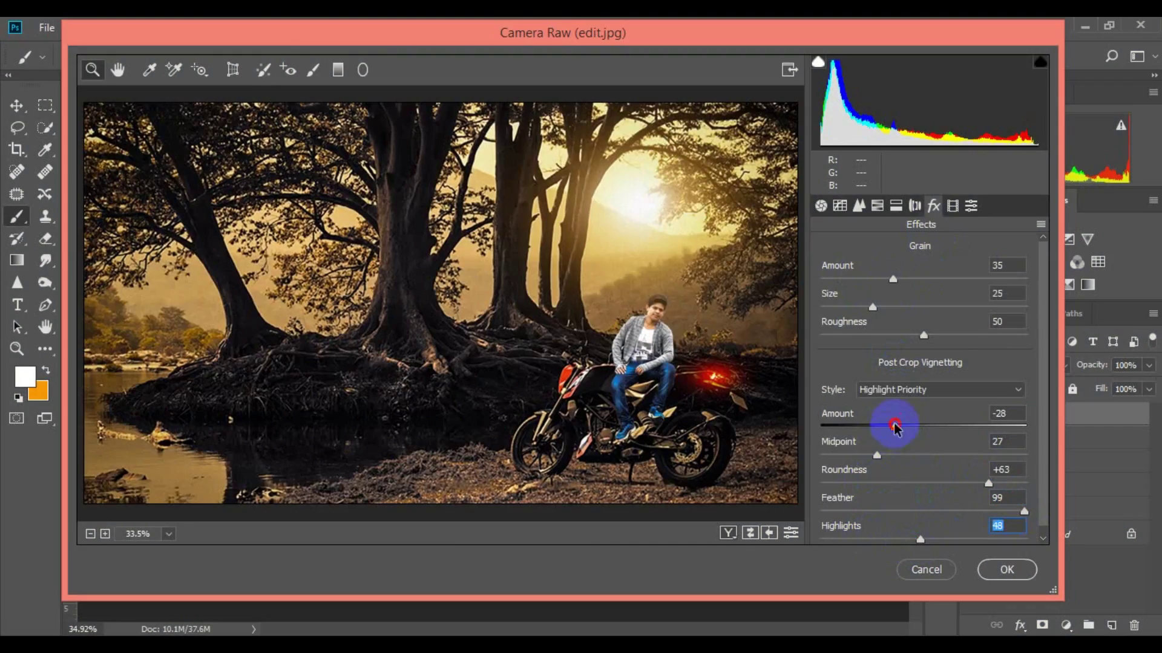
left_click_drag(895, 426, 903, 426)
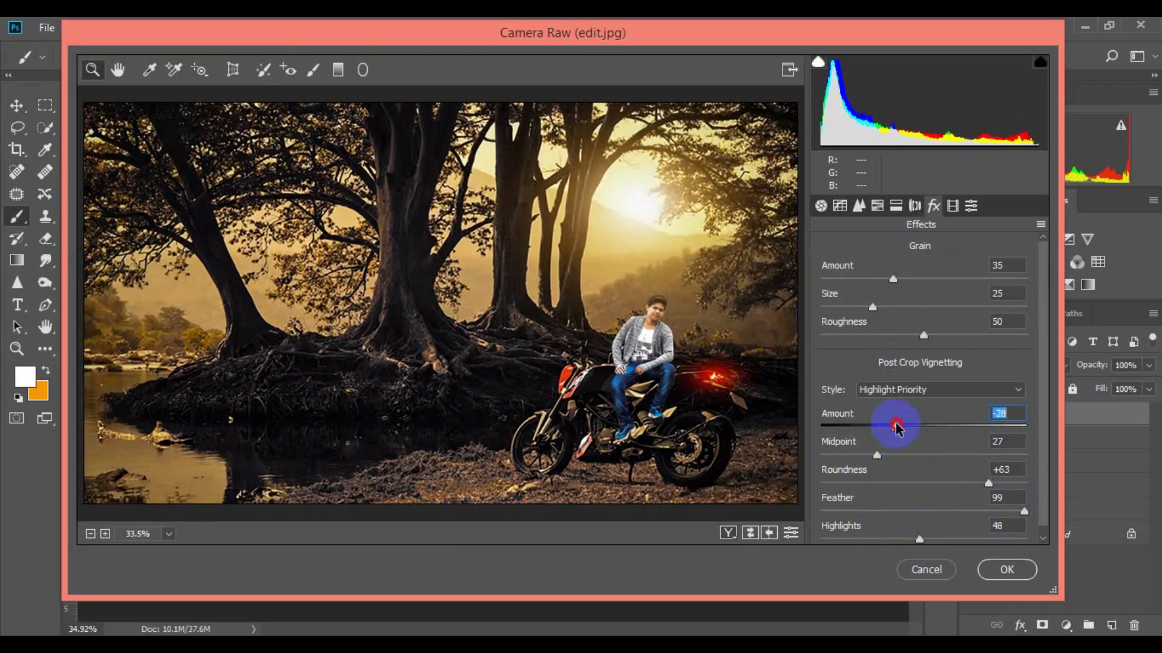
left_click(1002, 569)
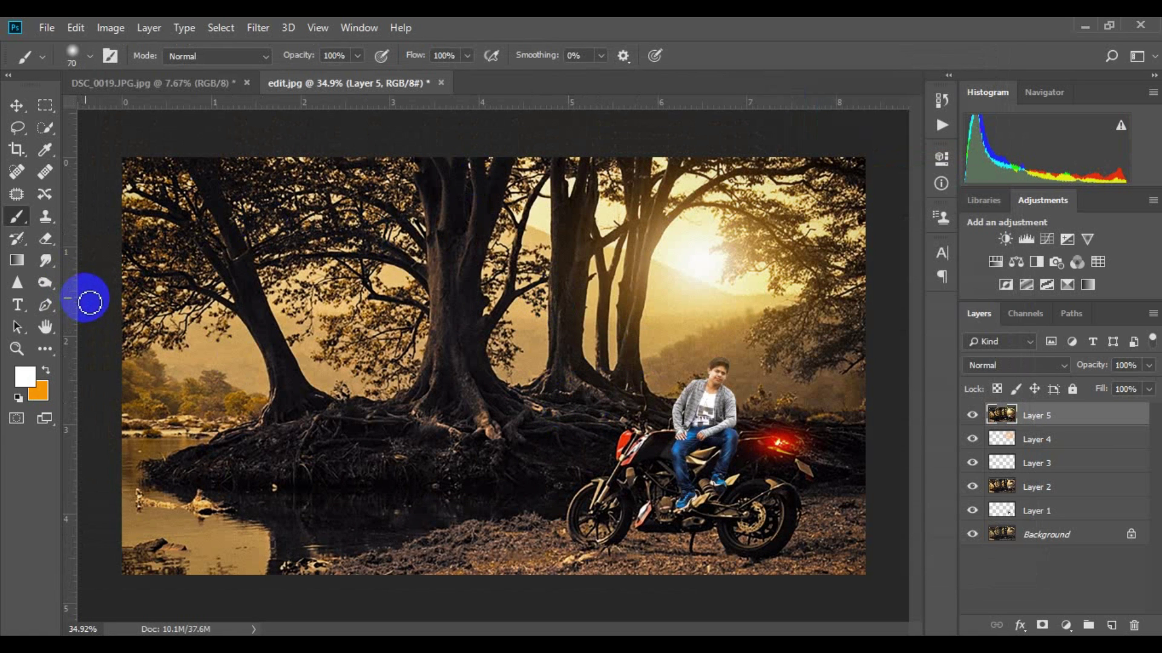
Step: Apply Filter > Blur > Box Blur with a 15-pixel radius to Layer 5 copy
scroll(396, 452, "up", 1)
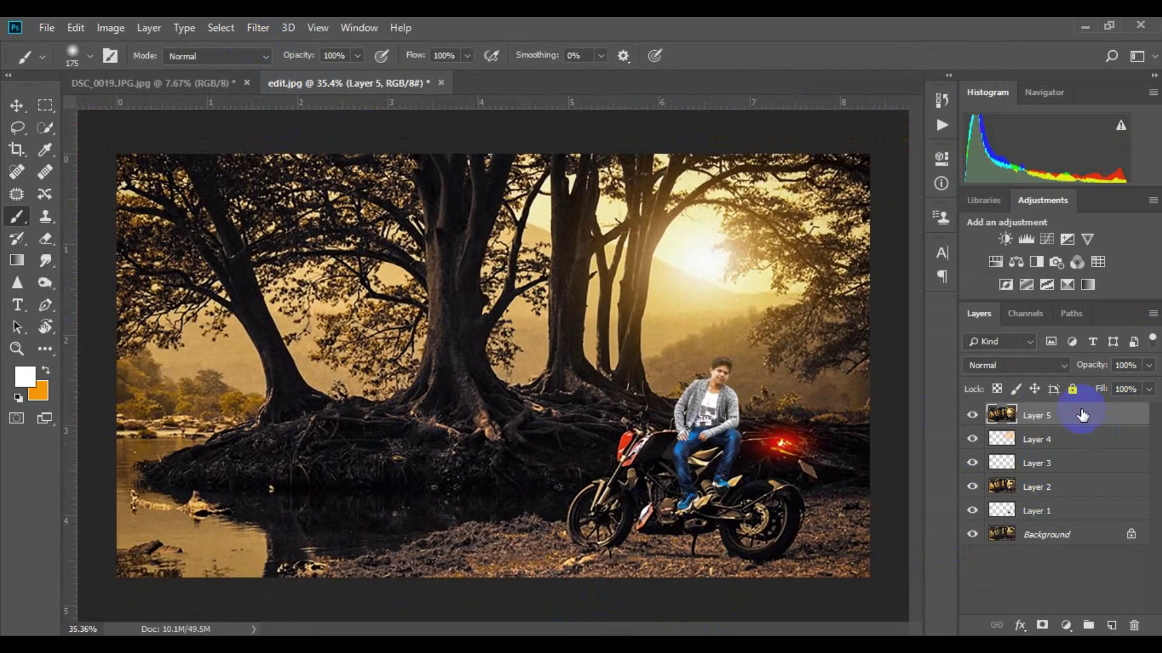
left_click(258, 27)
mouse_move(267, 220)
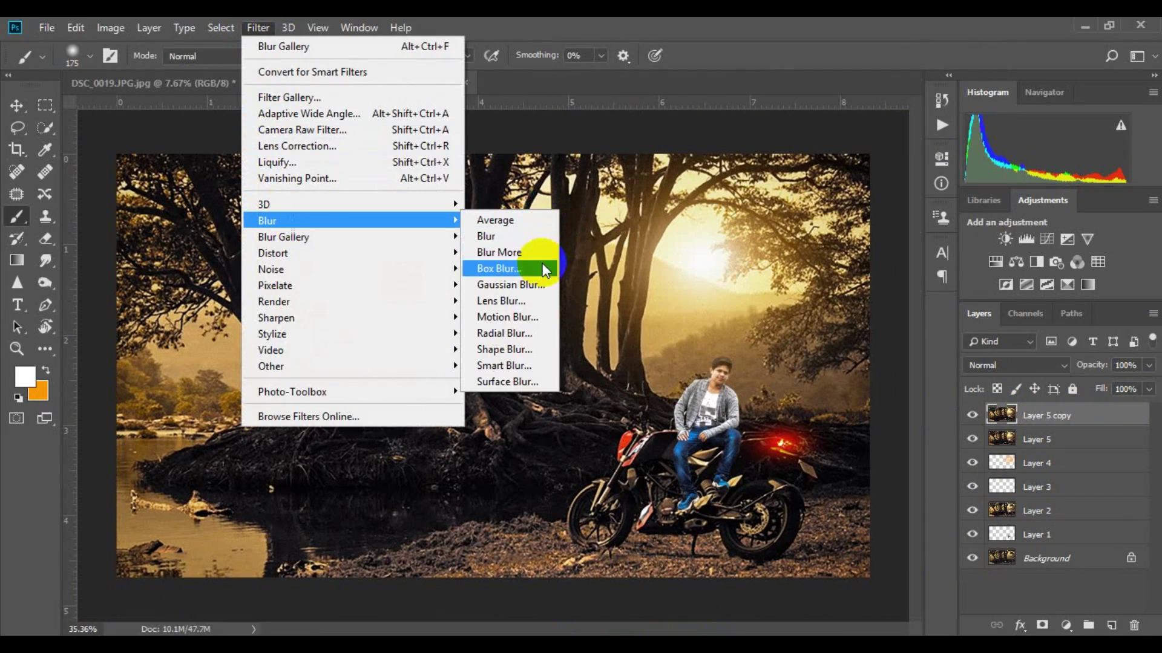
left_click(535, 272)
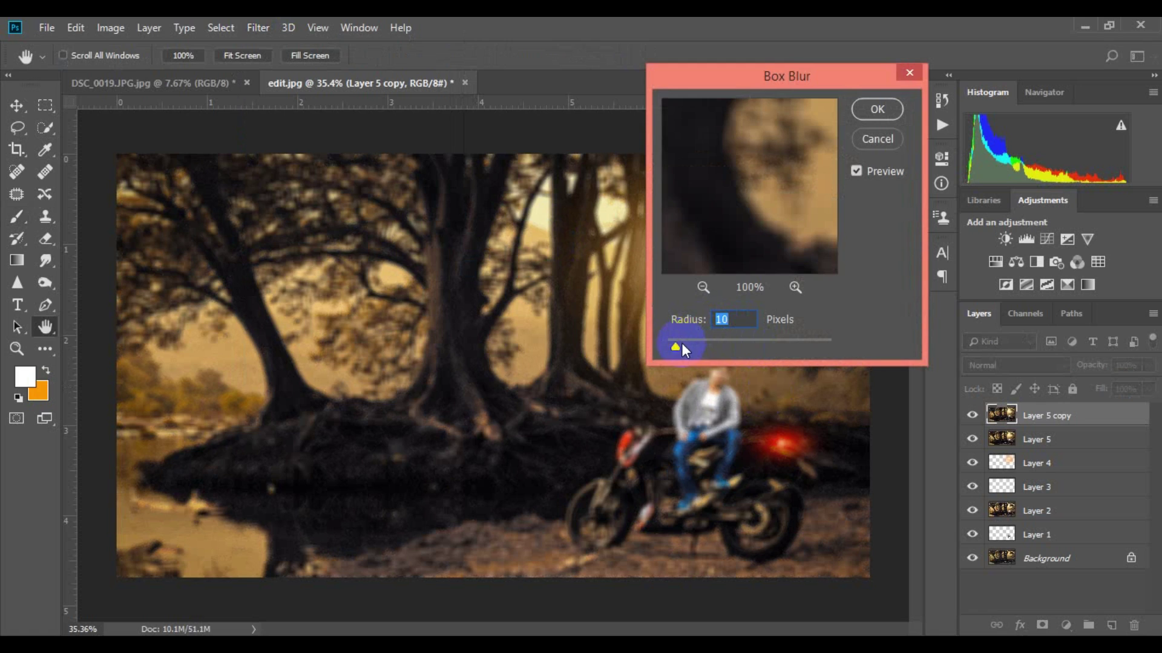
left_click_drag(681, 344, 680, 342)
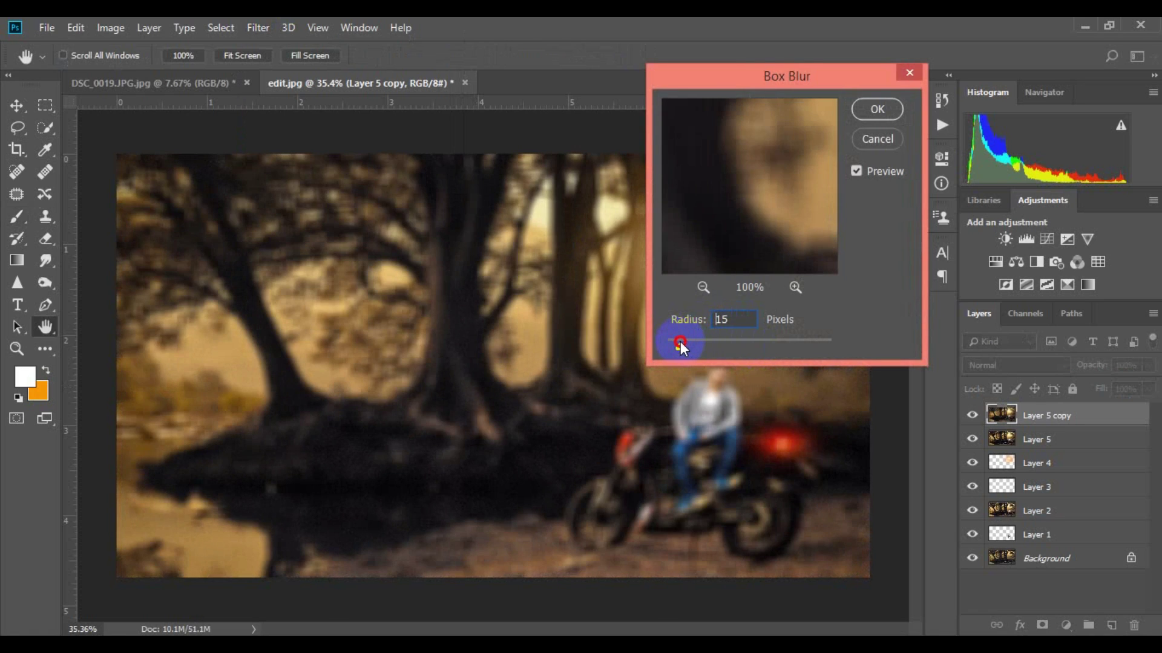
left_click(876, 108)
Step: Add a layer mask to the blurred copy and paint black over the man and bike
key("b")
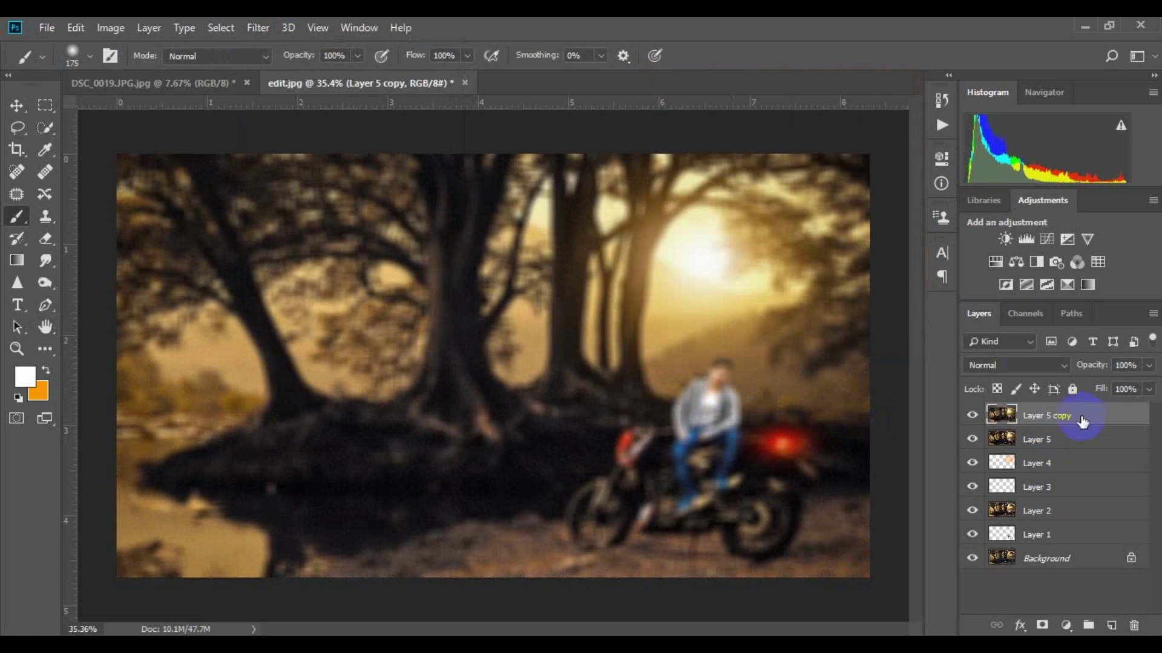
left_click(1042, 626)
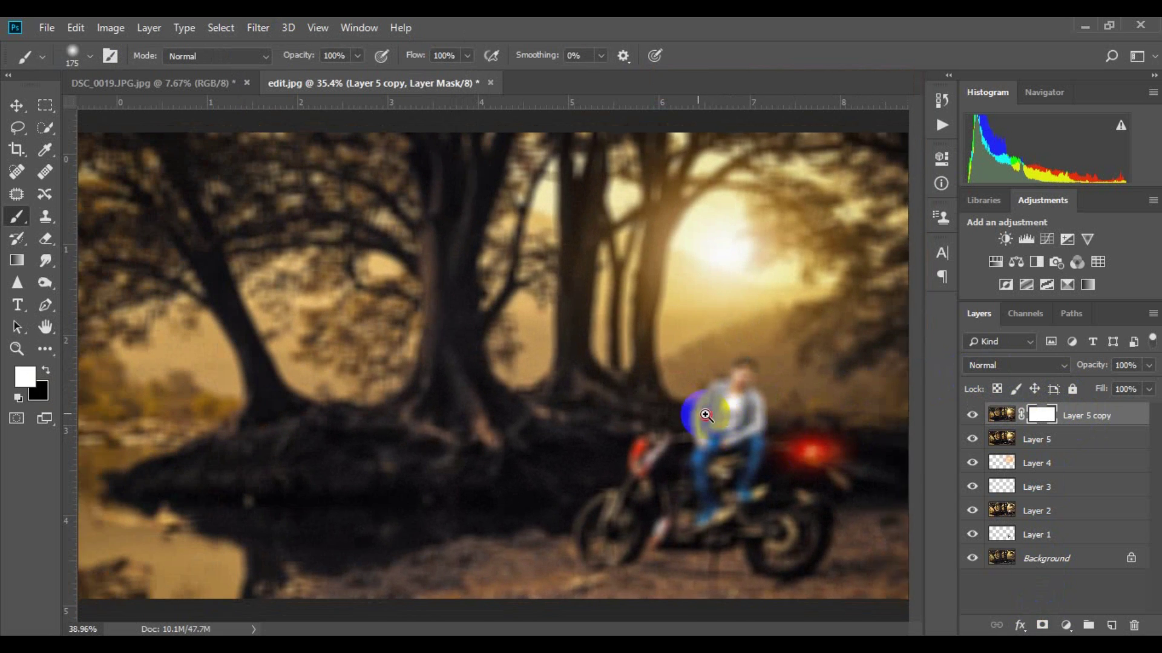
left_click(44, 372)
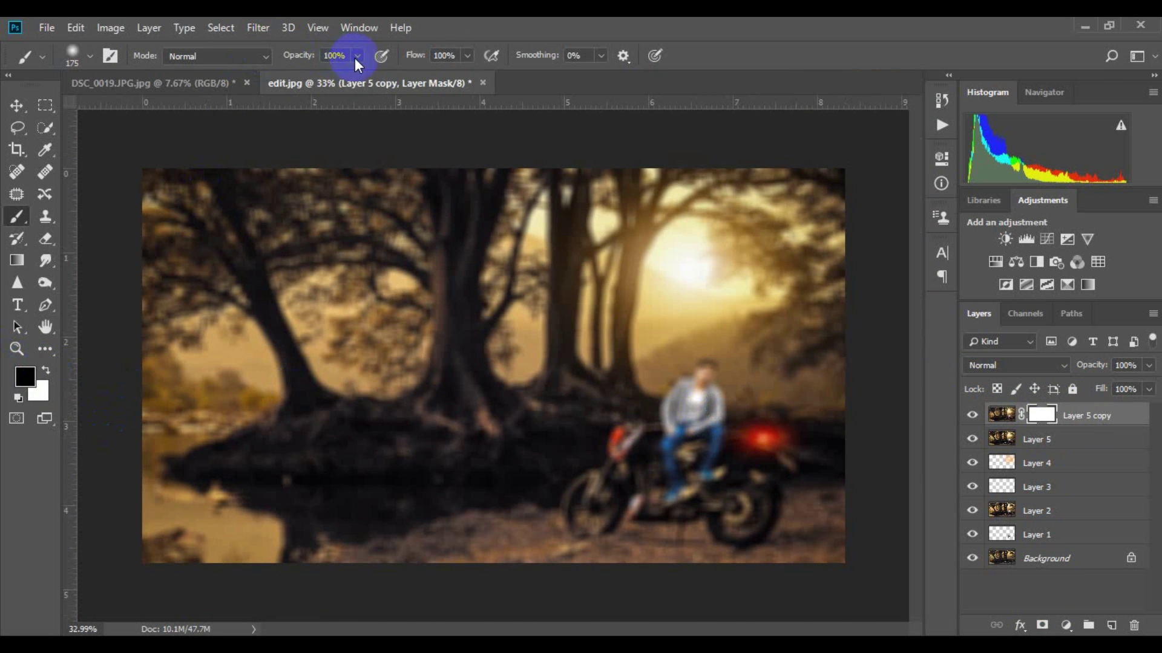
mouse_move(298, 545)
left_mouse_down()
mouse_move(811, 526)
mouse_move(252, 500)
mouse_move(154, 535)
mouse_move(135, 484)
mouse_move(534, 526)
mouse_move(734, 449)
mouse_move(776, 451)
mouse_move(752, 450)
left_mouse_up()
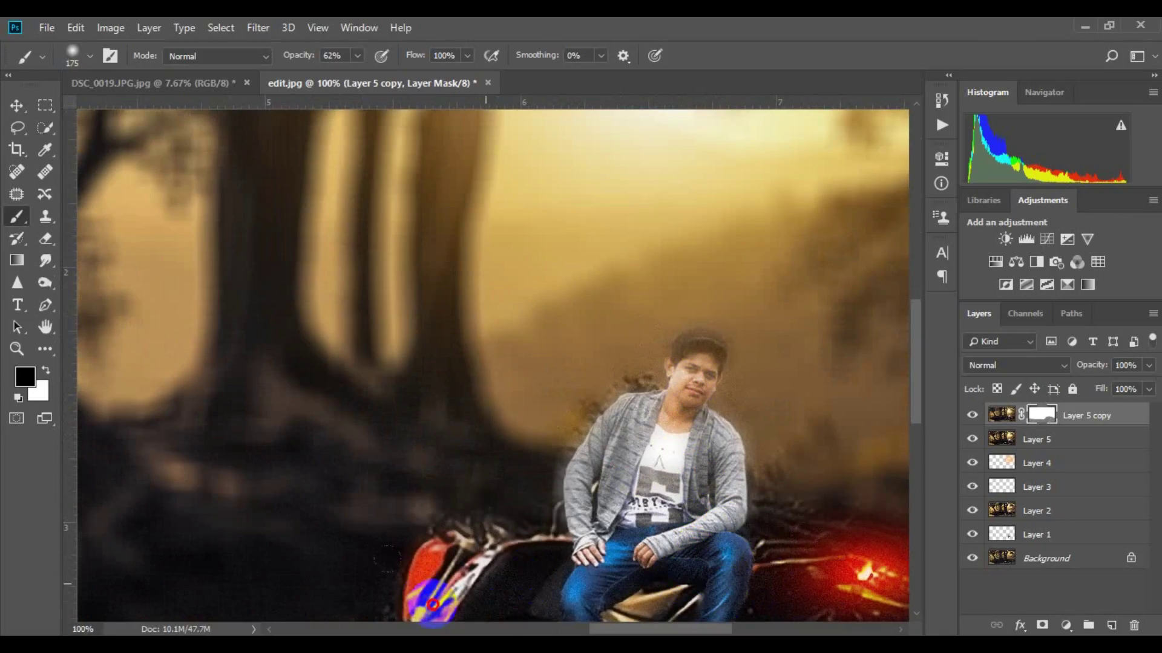
Step: Paint white with a smaller brush along the hair and shoulder edges to refine the mask
scroll(614, 366, "up", 2)
scroll(614, 367, "up", 3)
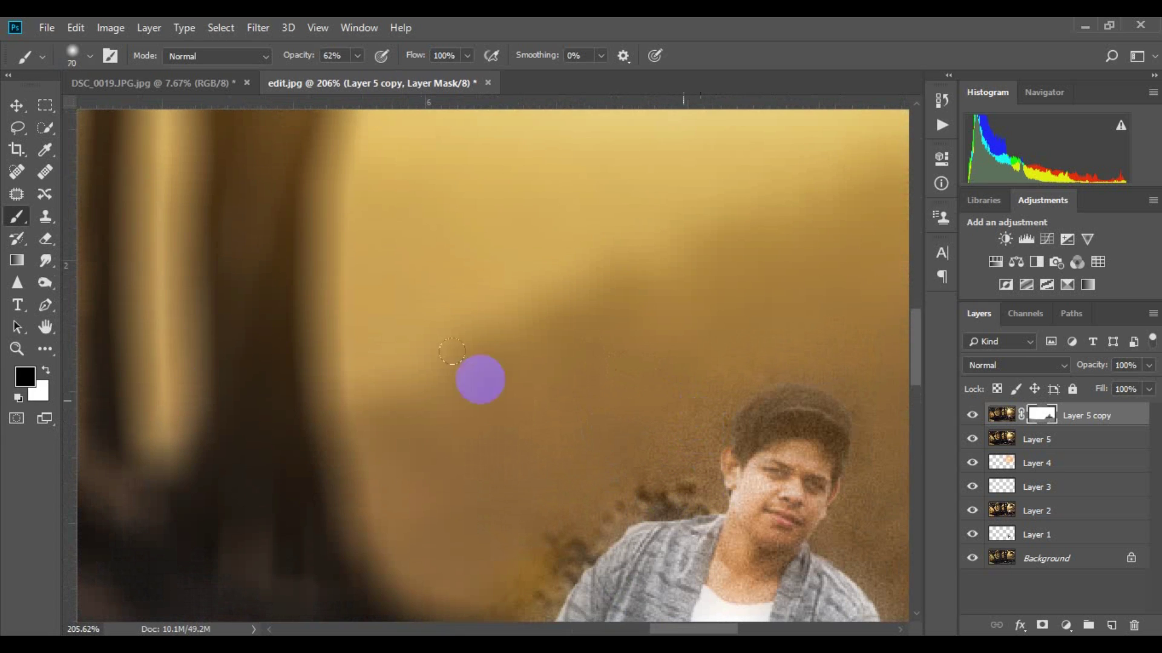
key("bracketleft")
key("bracketleft")
key("bracketleft")
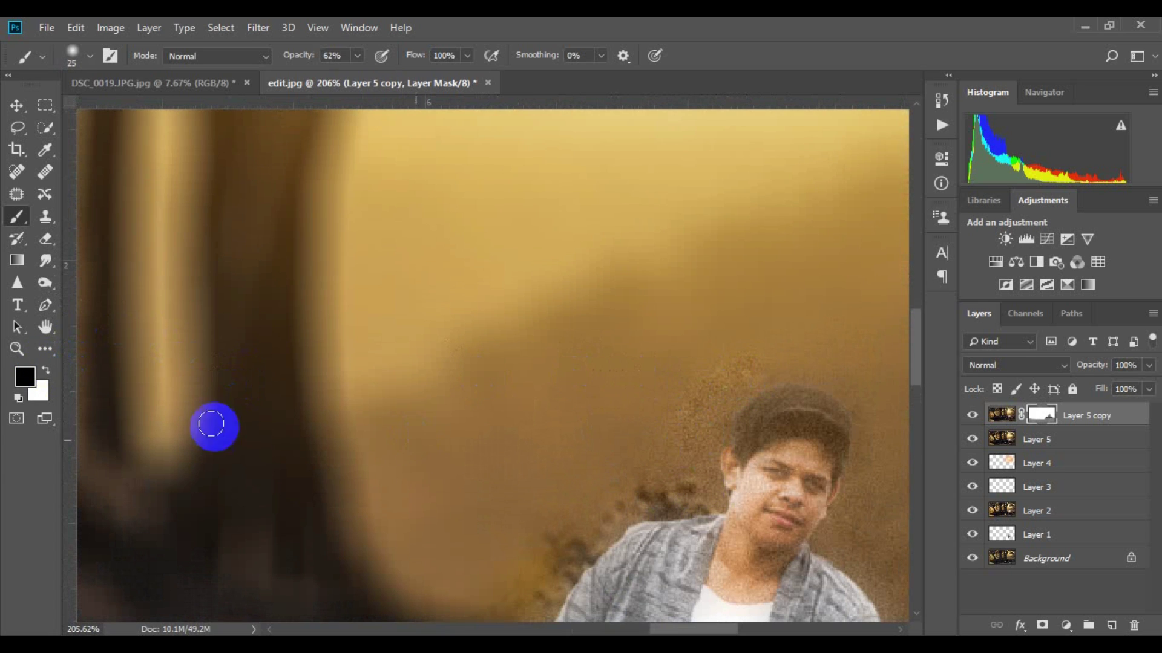
left_click(46, 369)
left_click_drag(706, 434, 624, 498)
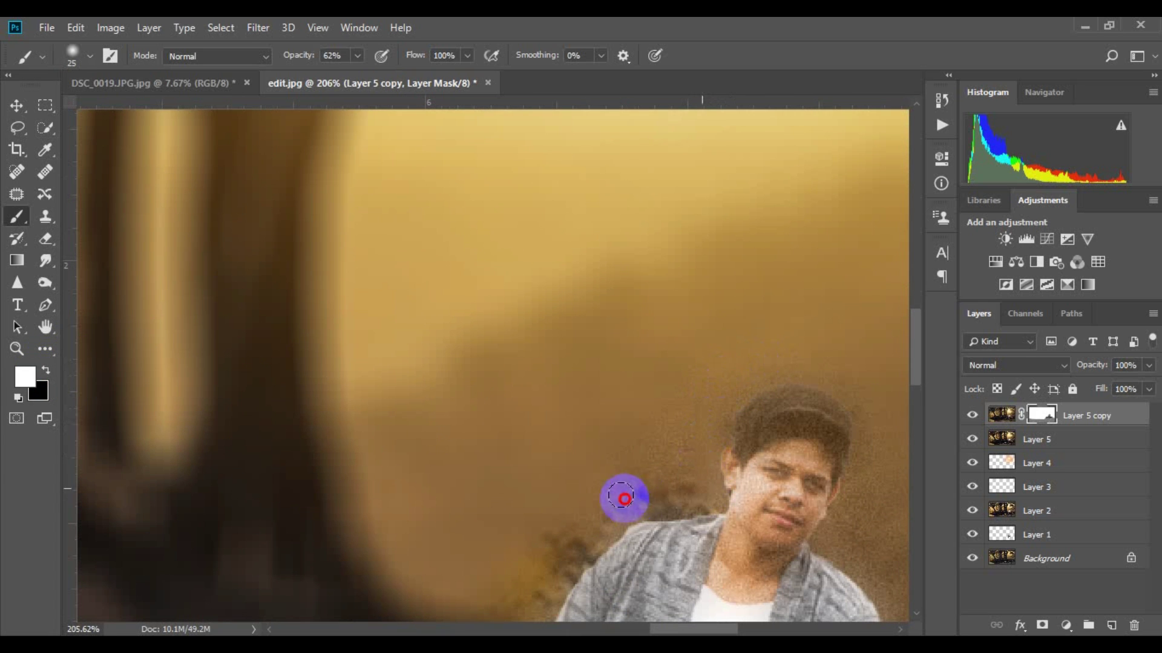
scroll(593, 478, "down", 1)
scroll(598, 396, "down", 2)
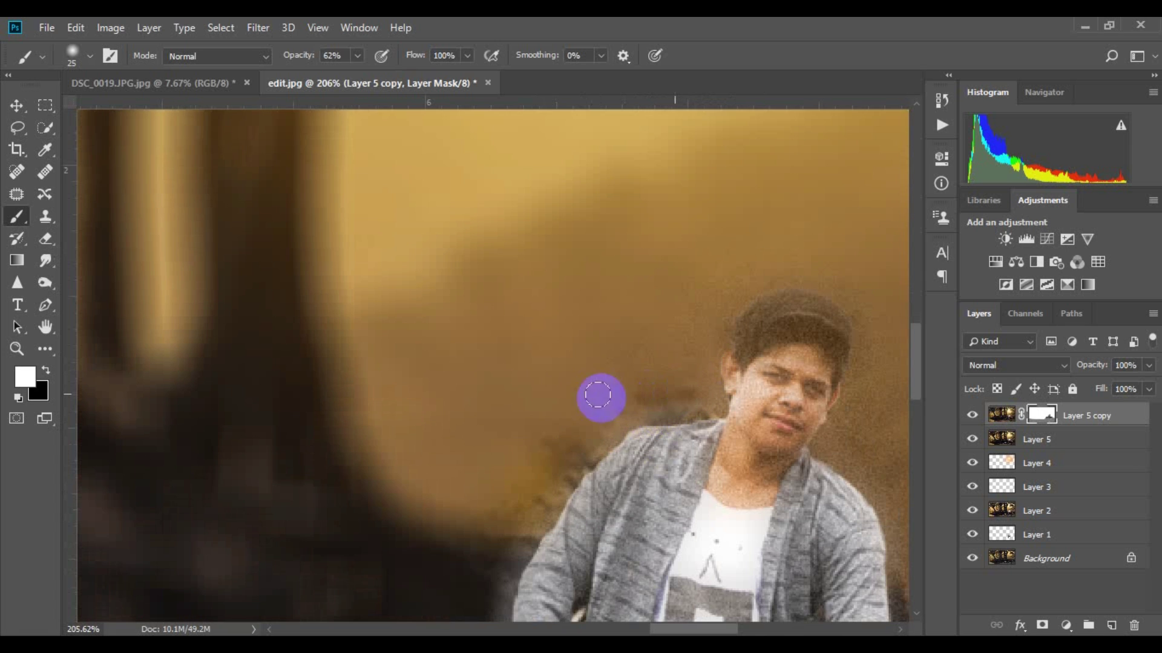
scroll(559, 404, "down", 2)
left_click_drag(495, 493, 635, 326)
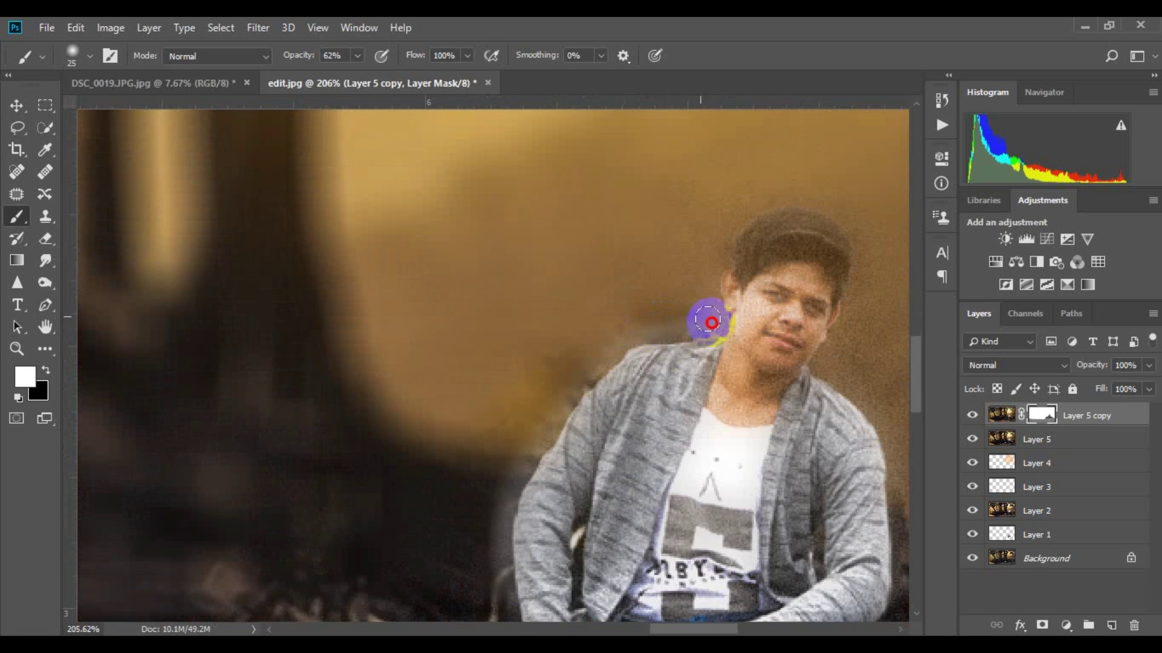
mouse_move(711, 322)
left_mouse_down()
mouse_move(869, 319)
mouse_move(894, 475)
left_mouse_up()
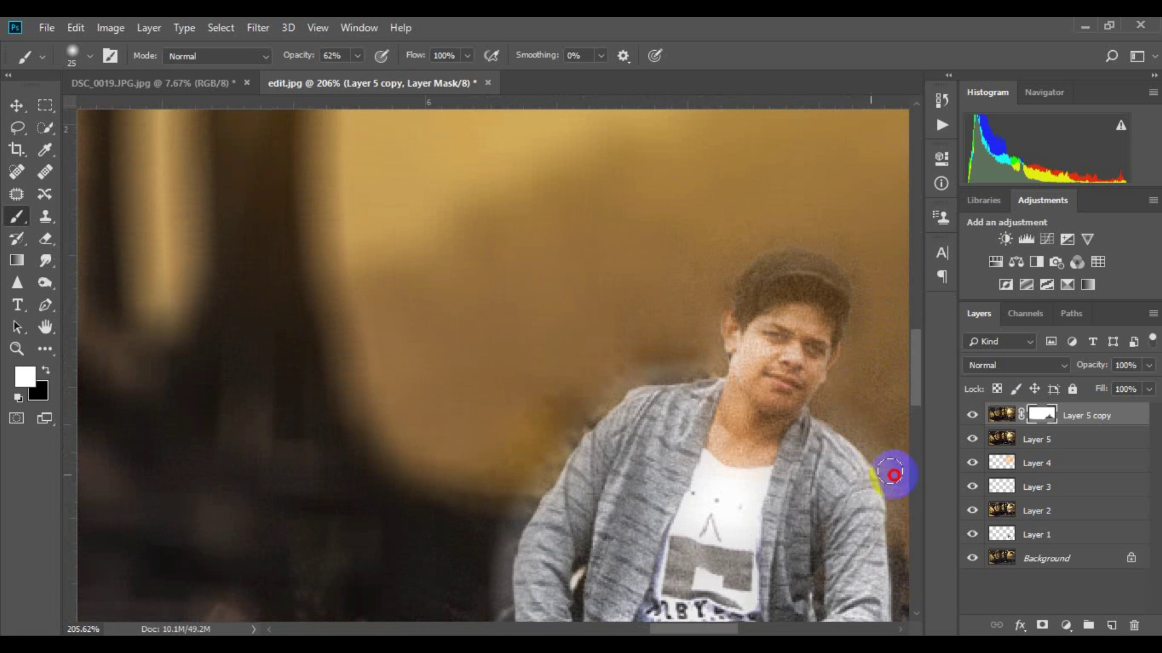
left_click_drag(789, 457, 783, 332)
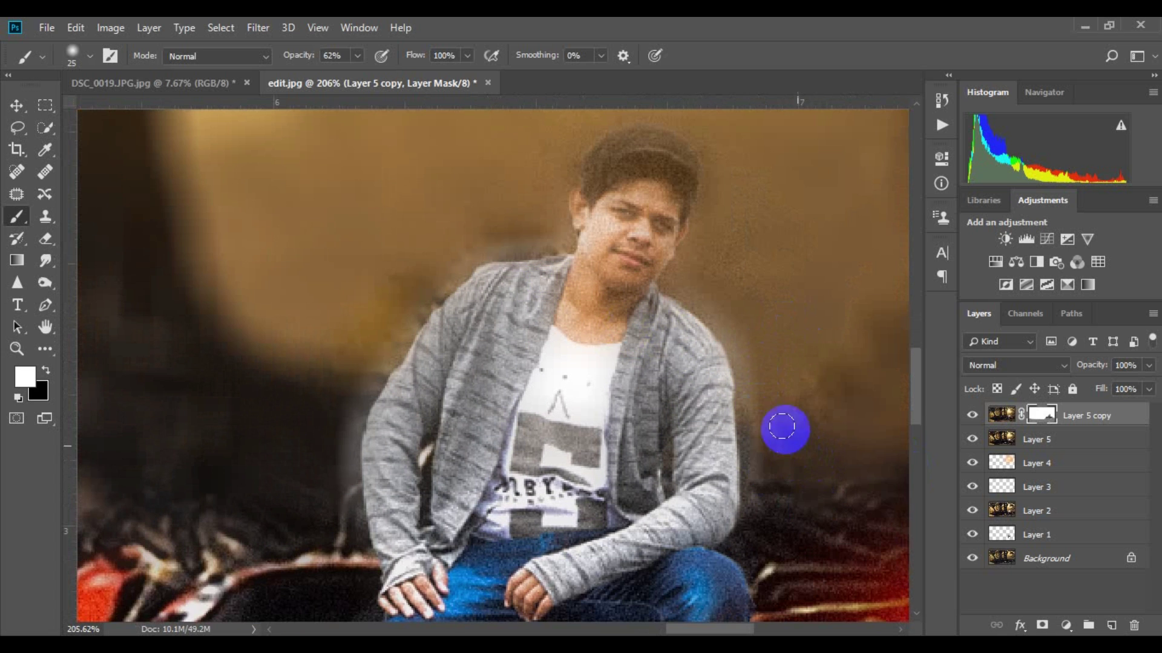
left_click_drag(765, 522, 733, 458)
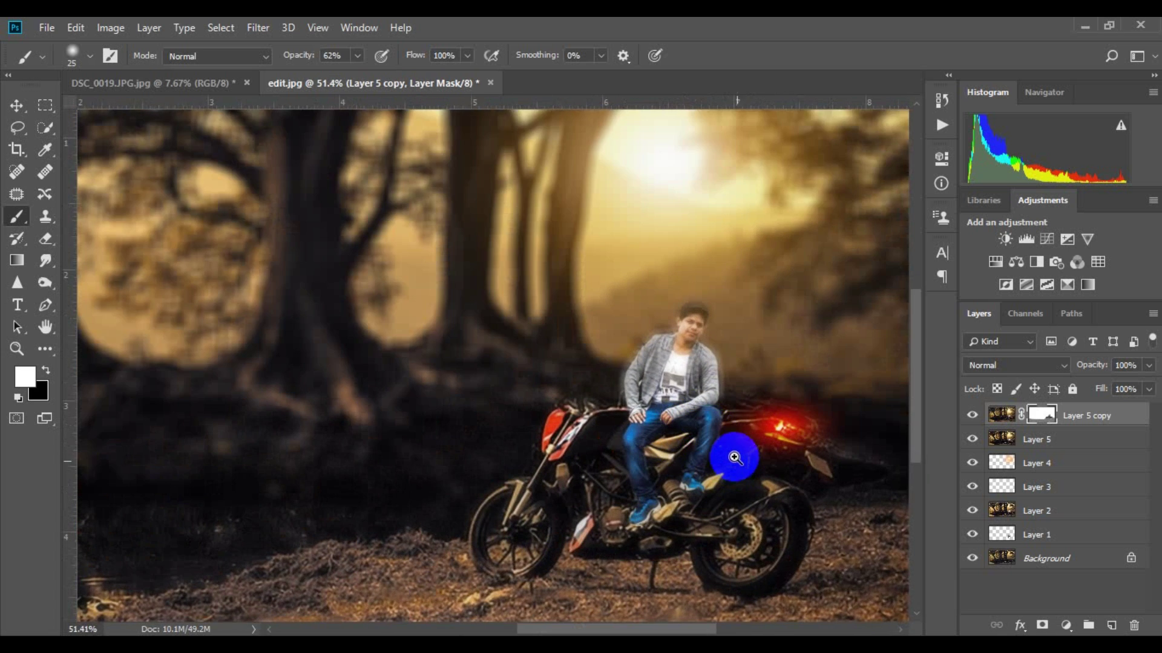
left_click_drag(692, 354, 752, 387)
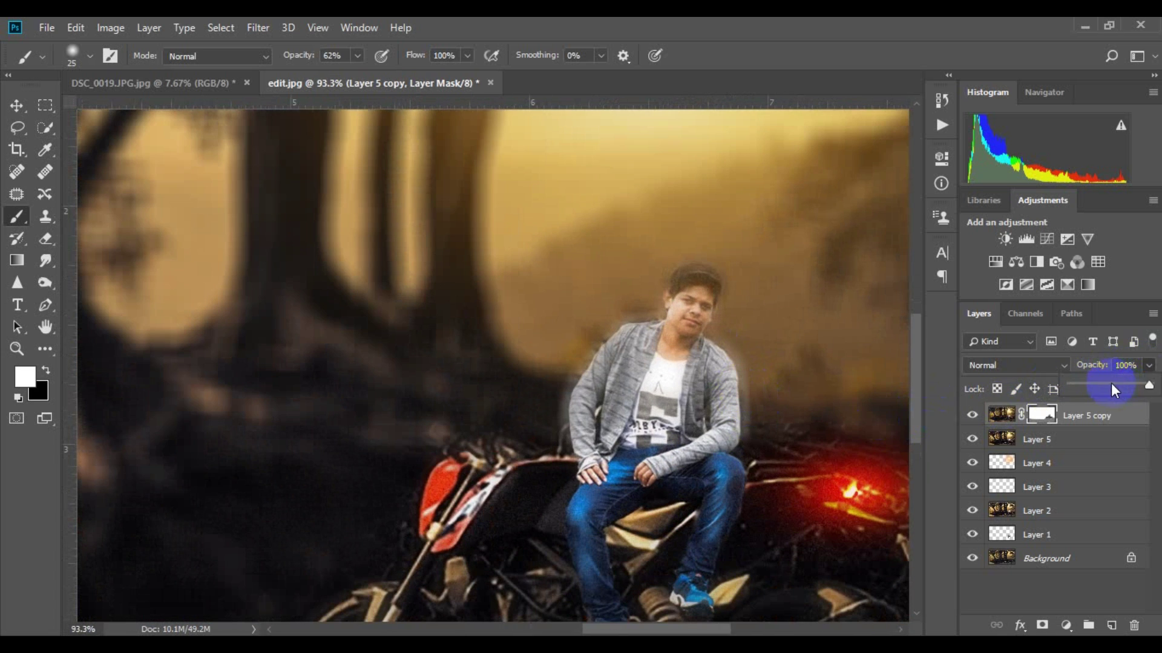
Step: Set the blurred copy's opacity to 64% and zoom out to view the scene
left_click(1112, 386)
left_click_drag(1119, 390, 1122, 388)
mouse_move(842, 436)
left_mouse_down()
mouse_move(768, 430)
mouse_move(750, 401)
mouse_move(770, 389)
mouse_move(801, 407)
mouse_move(768, 415)
mouse_move(851, 415)
left_mouse_up()
Step: Apply the layer mask permanently to Layer 5 copy
right_click(1041, 415)
left_click(1029, 461)
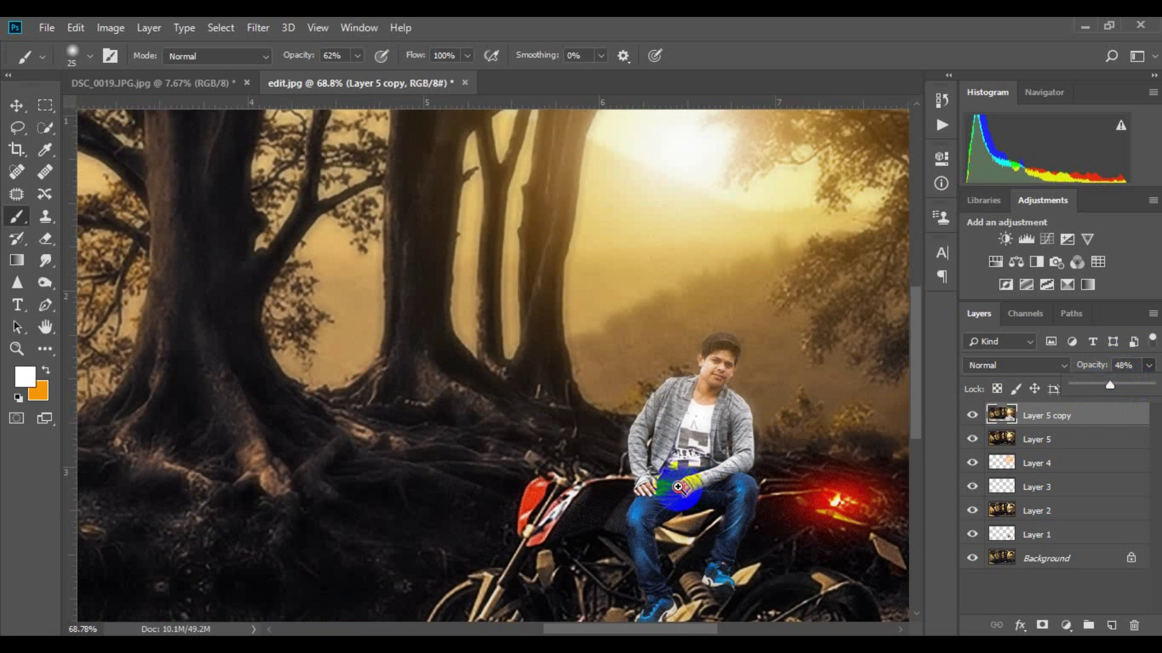
scroll(677, 487, "down", 5)
scroll(625, 416, "up", 1)
scroll(653, 400, "up", 2)
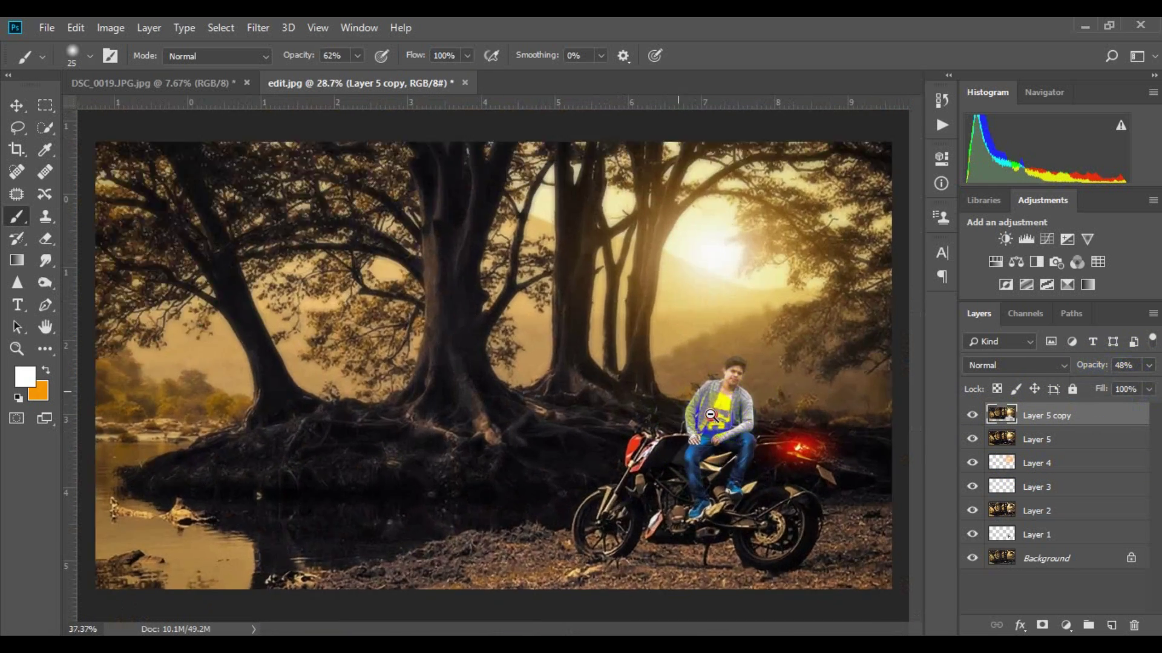
scroll(696, 389, "up", 2)
scroll(656, 352, "down", 4)
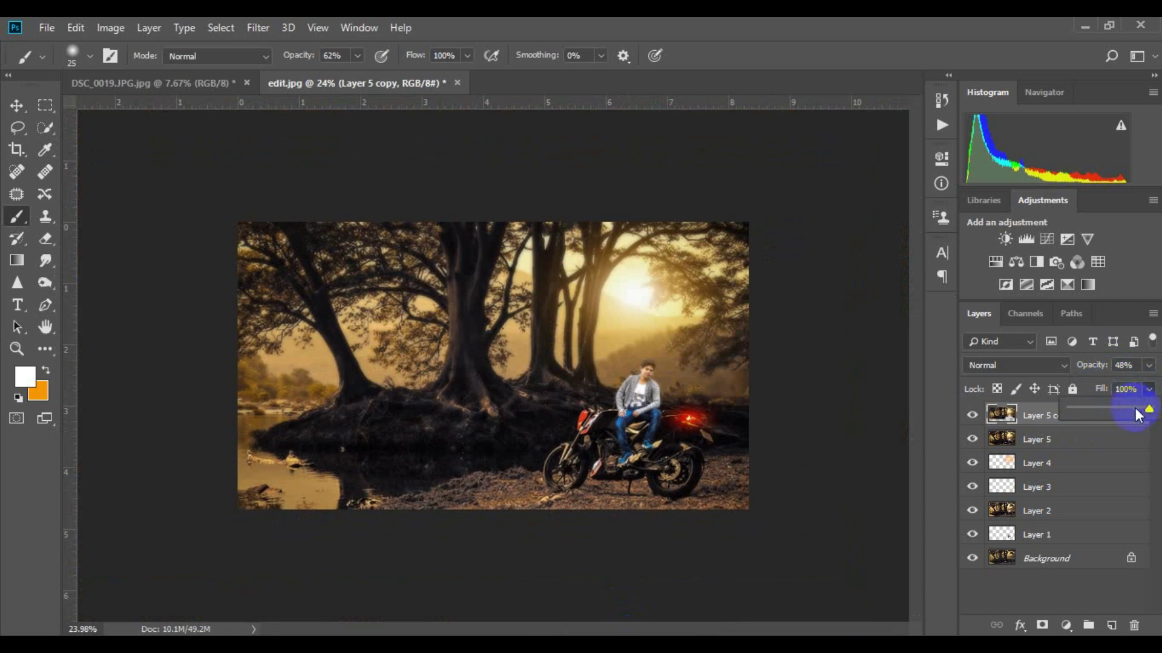
Step: Set the blurred copy's fill to 76% and opacity to 70%
left_click_drag(1137, 415, 1124, 414)
scroll(670, 437, "up", 2)
scroll(674, 462, "down", 2)
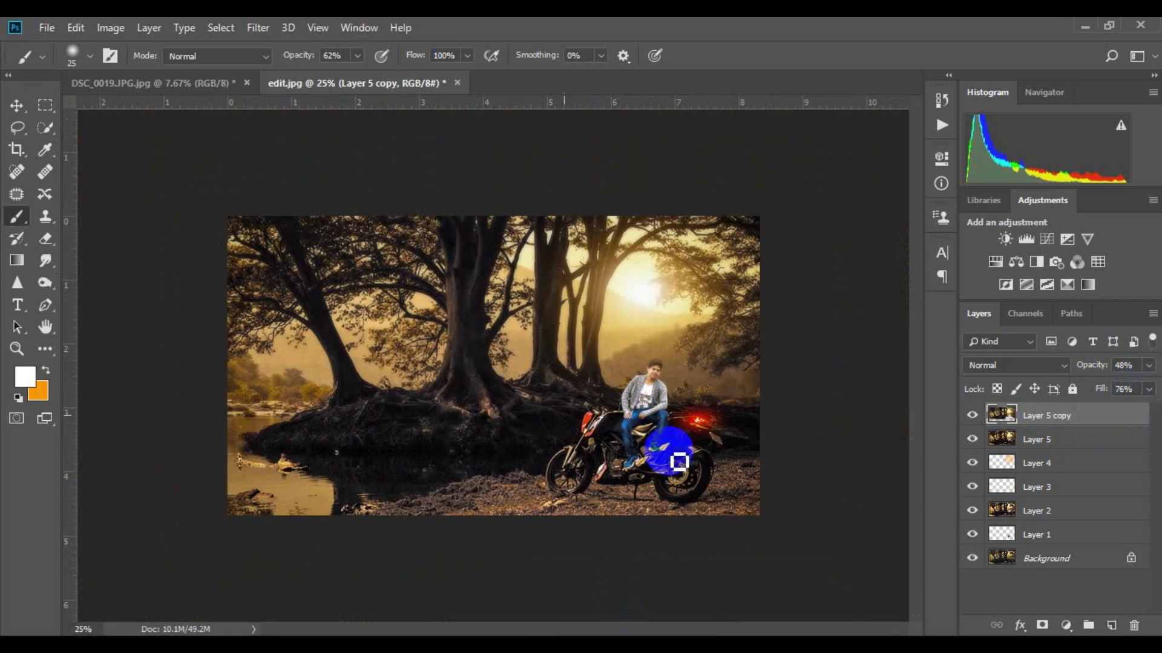
scroll(648, 428, "up", 3)
scroll(648, 428, "down", 2)
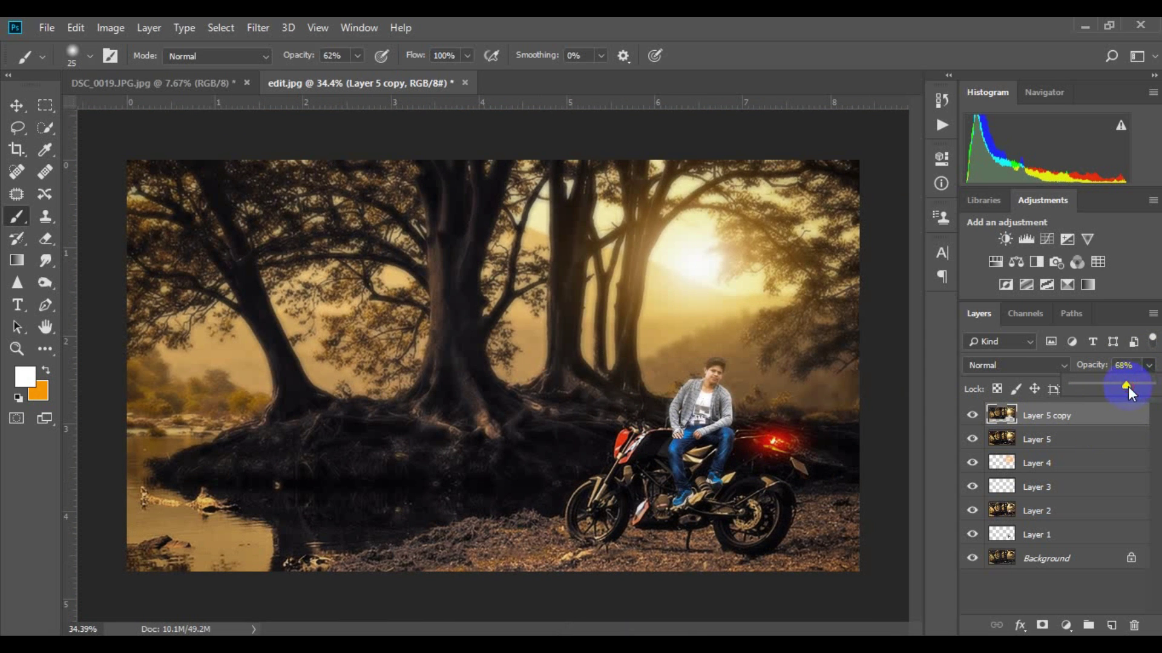
left_click_drag(1129, 392, 1131, 387)
scroll(693, 415, "down", 2)
scroll(701, 423, "up", 1)
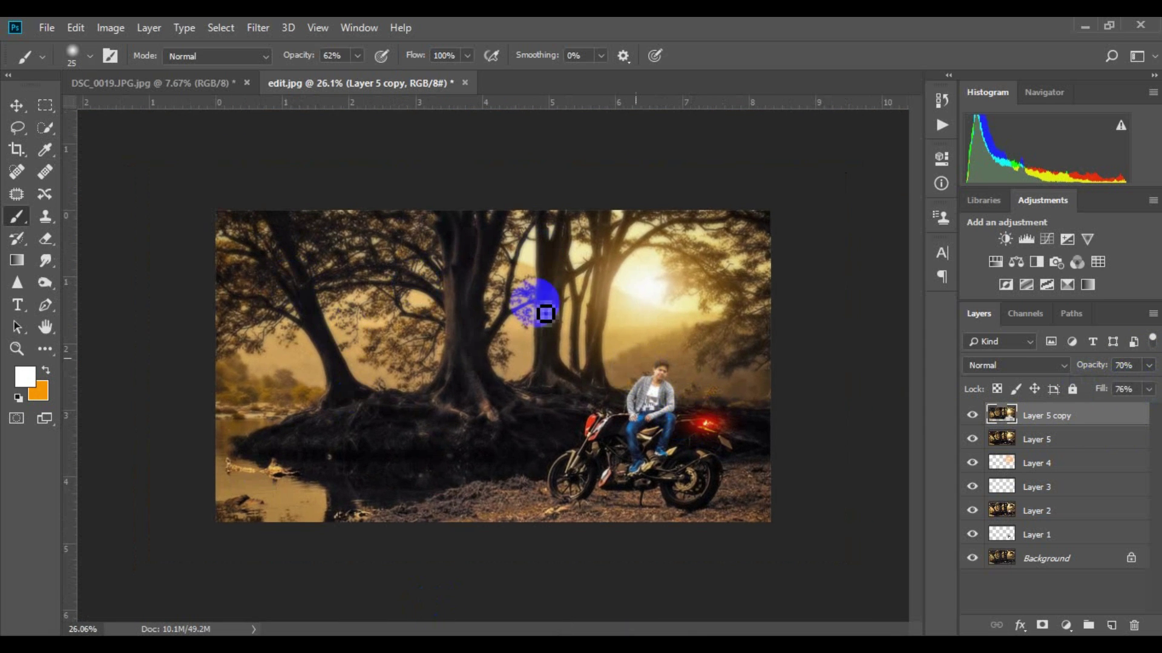
scroll(682, 434, "up", 1)
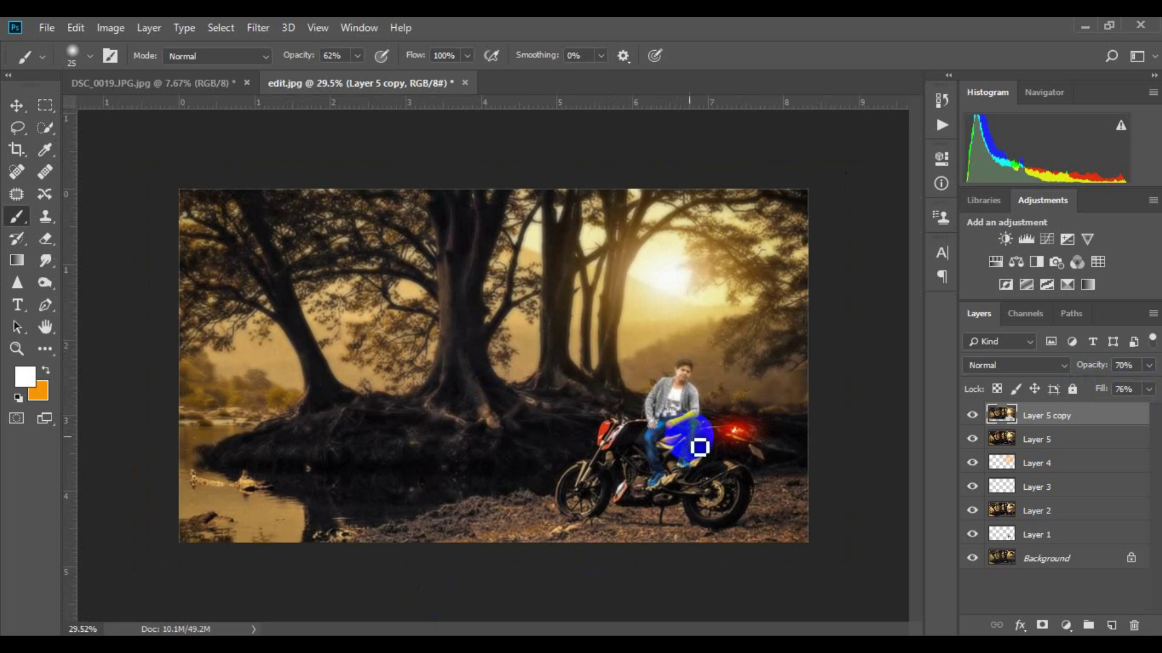
Step: Select the Background layer and use Merge Visible to flatten everything into it
left_click(1021, 559)
right_click(1022, 559)
left_click(1035, 502)
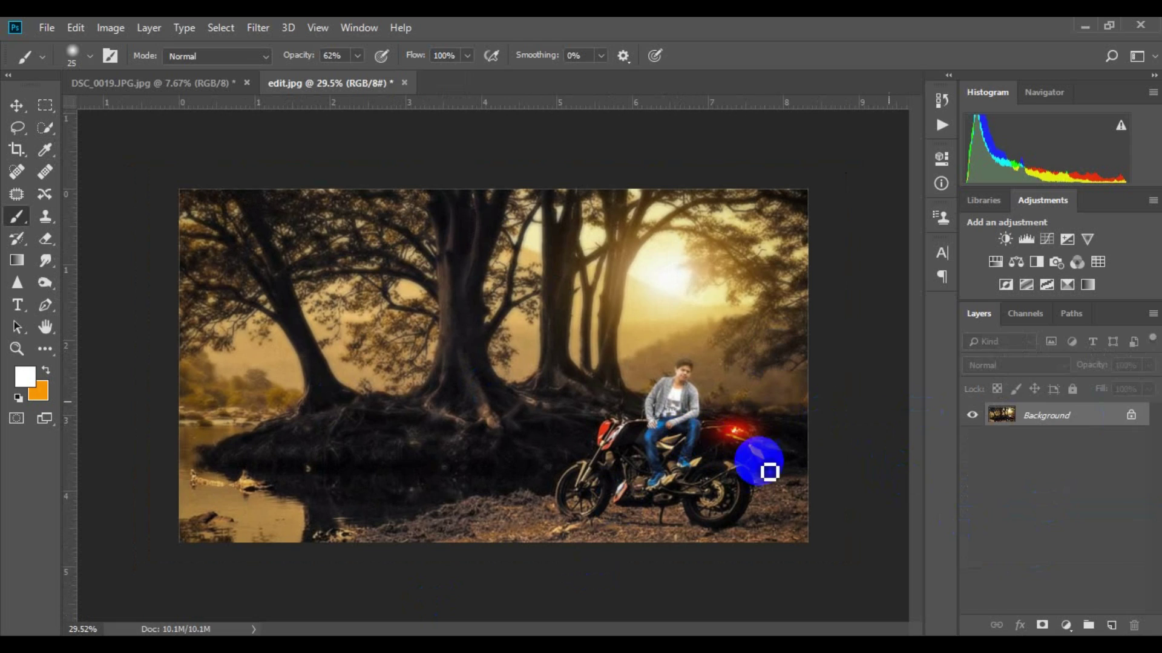